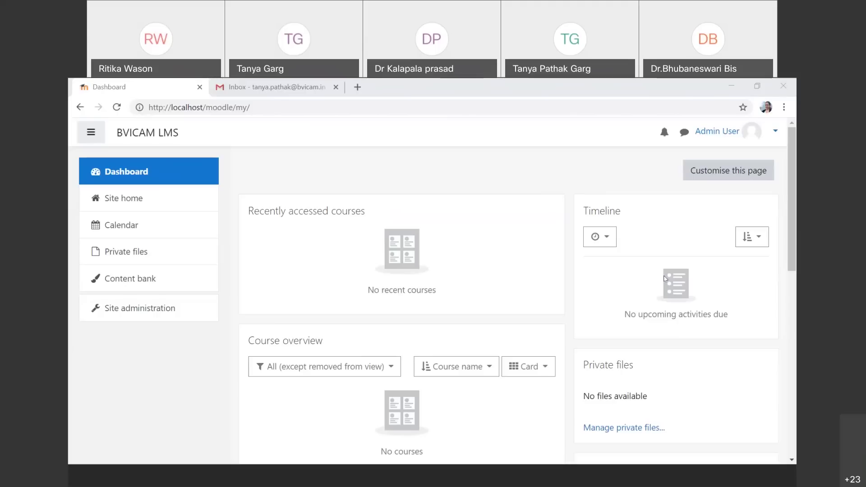
Open the Java Programming course from the site home page and turn editing on.
left_click(611, 176)
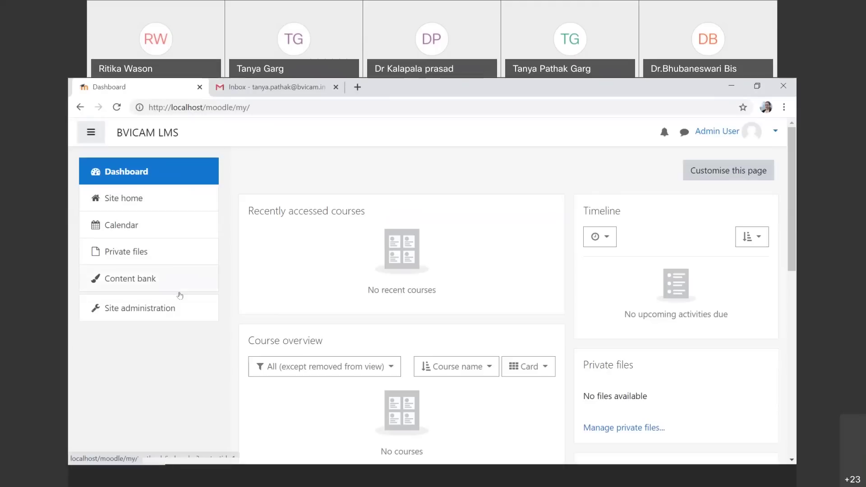
left_click(194, 209)
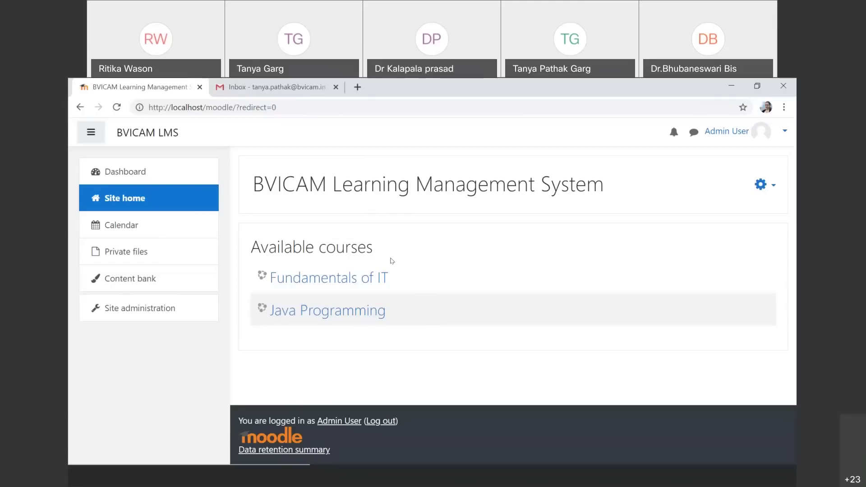
left_click(375, 315)
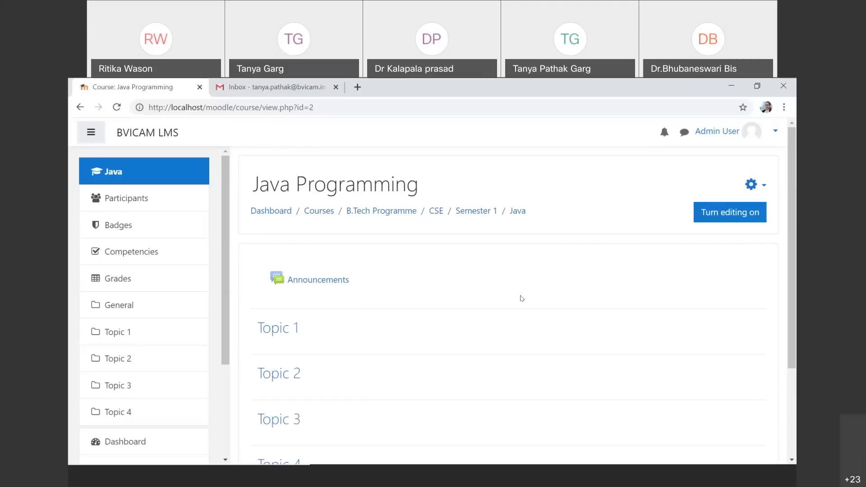
scroll(522, 299, "down", 1)
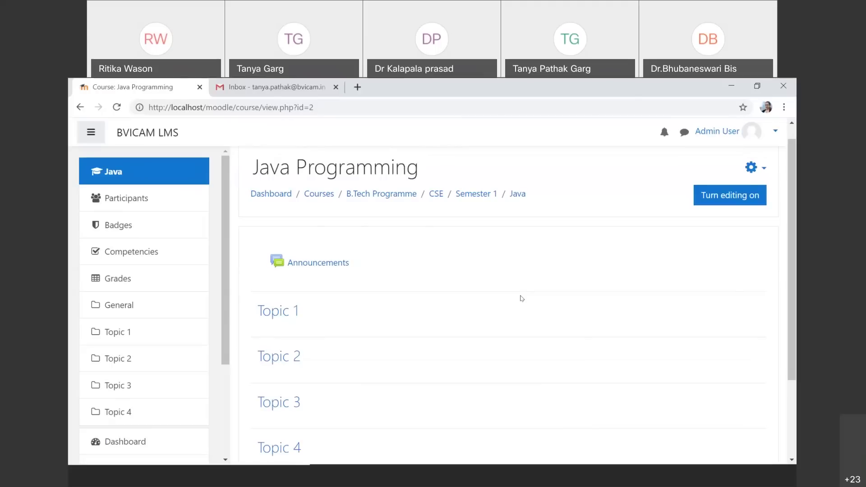
left_click(742, 203)
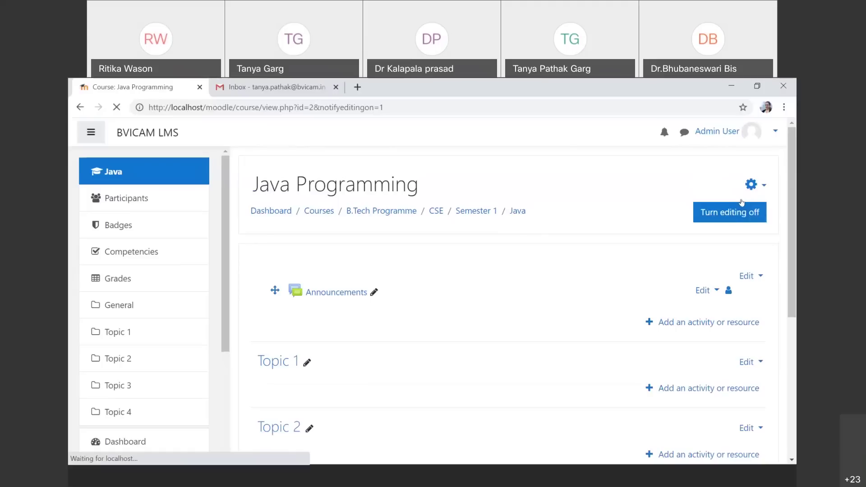
Examine the course's Announcements and topic sections and the editing options offered for Topic 1.
scroll(548, 268, "down", 3)
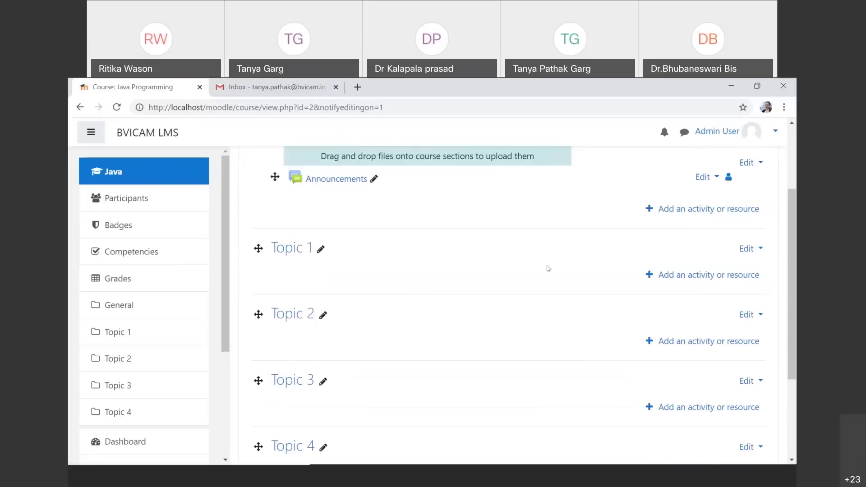
scroll(549, 268, "up", 3)
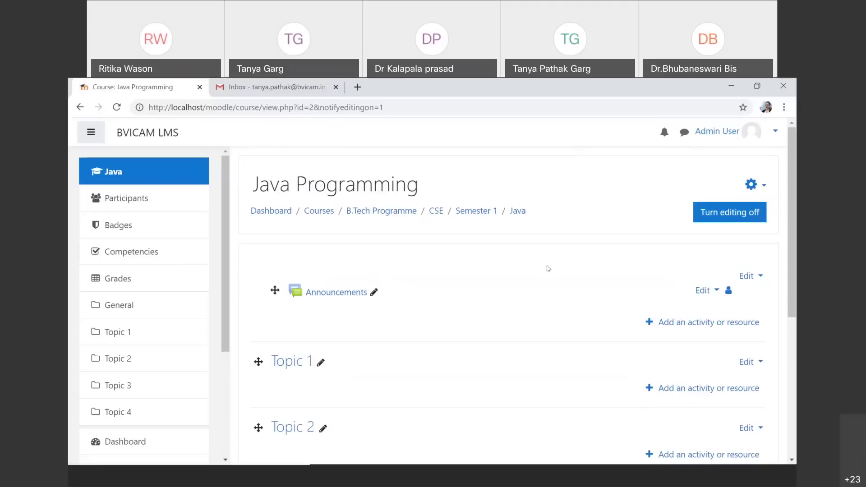
scroll(549, 268, "down", 3)
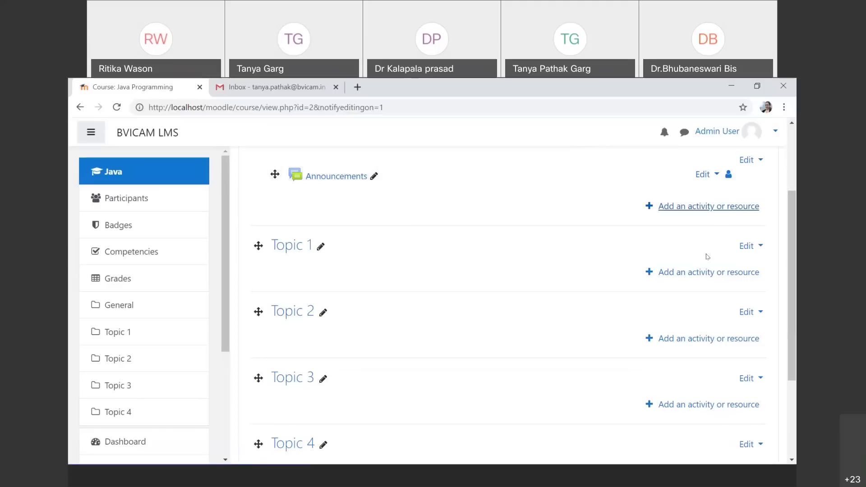
left_click(750, 161)
left_click(750, 162)
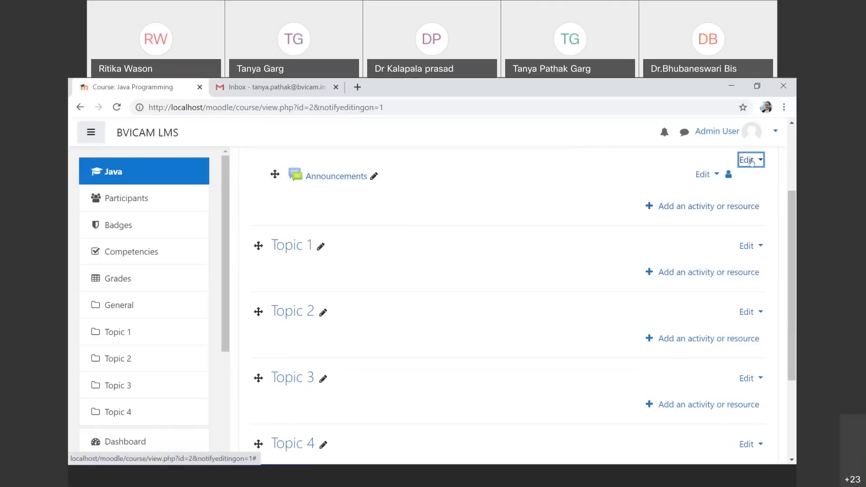
left_click(748, 247)
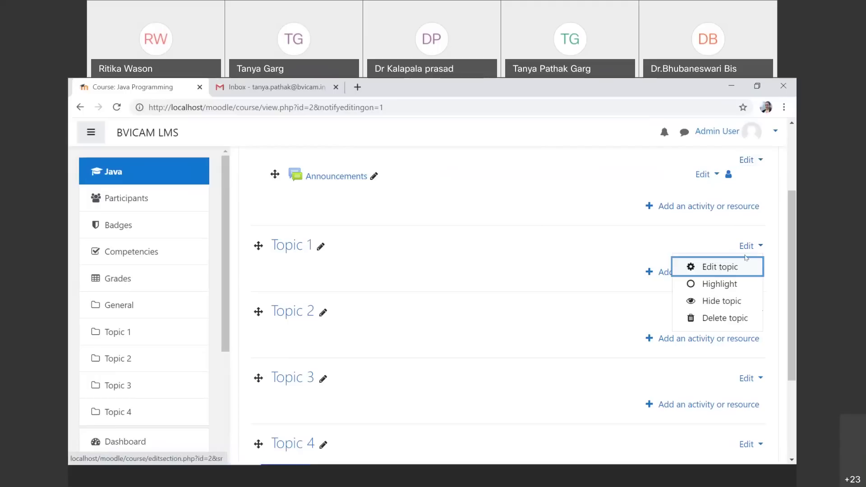
left_click(748, 252)
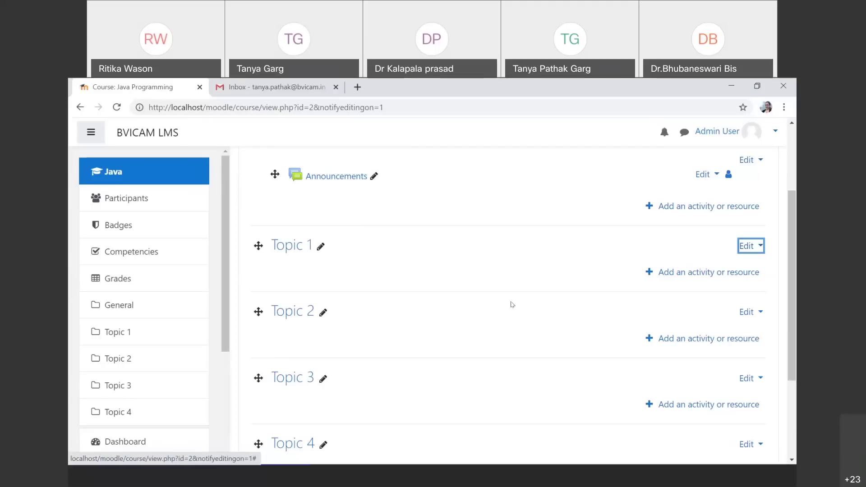
scroll(513, 304, "down", 3)
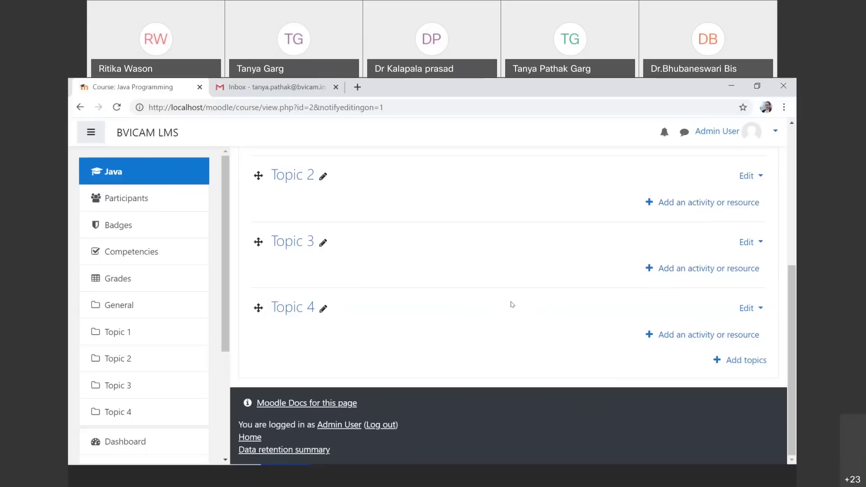
scroll(513, 305, "up", 3)
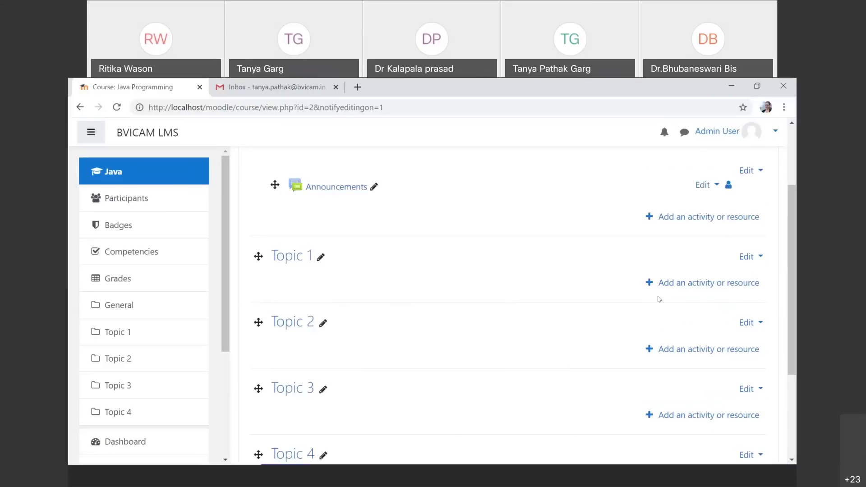
scroll(518, 245, "up", 2)
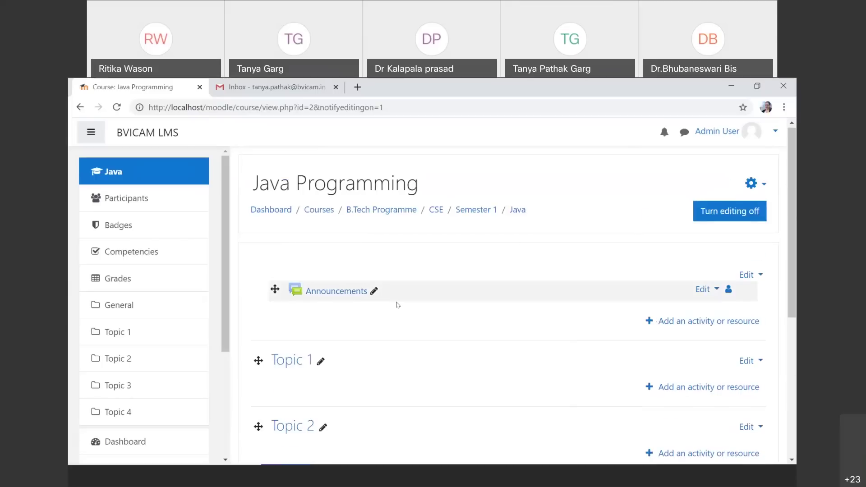
Review the available activities and resources for Topic 1 and start adding a File resource.
scroll(540, 313, "down", 3)
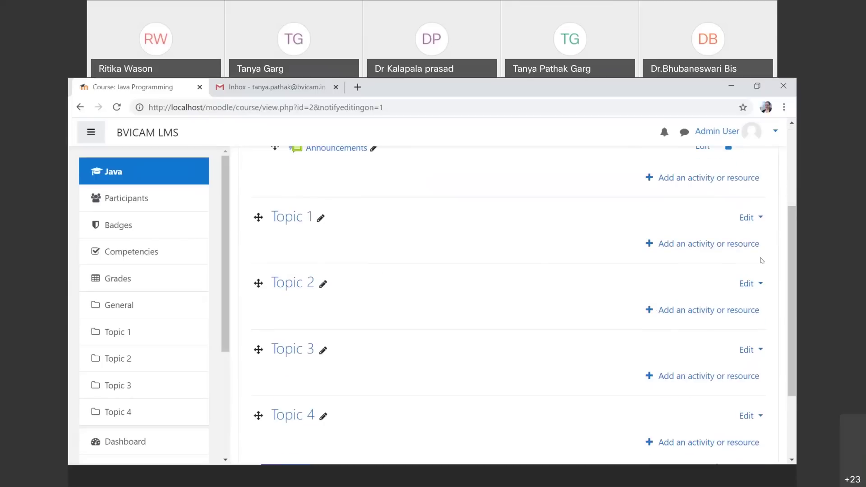
left_click(719, 244)
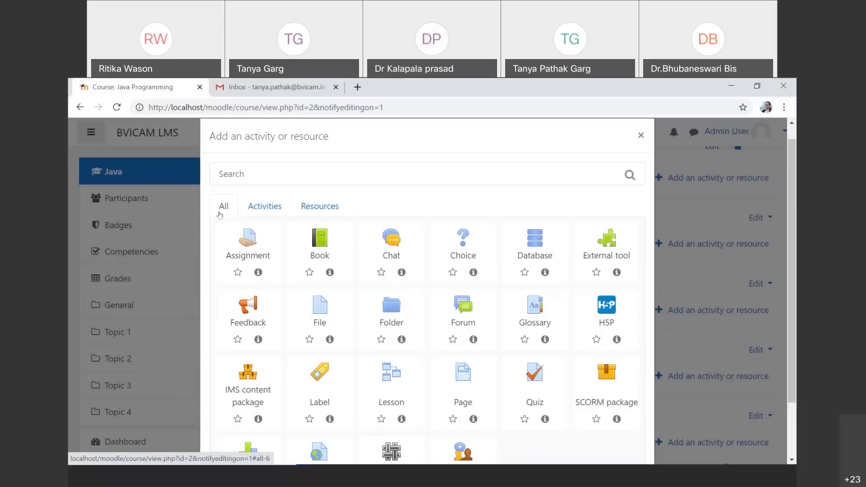
left_click(250, 213)
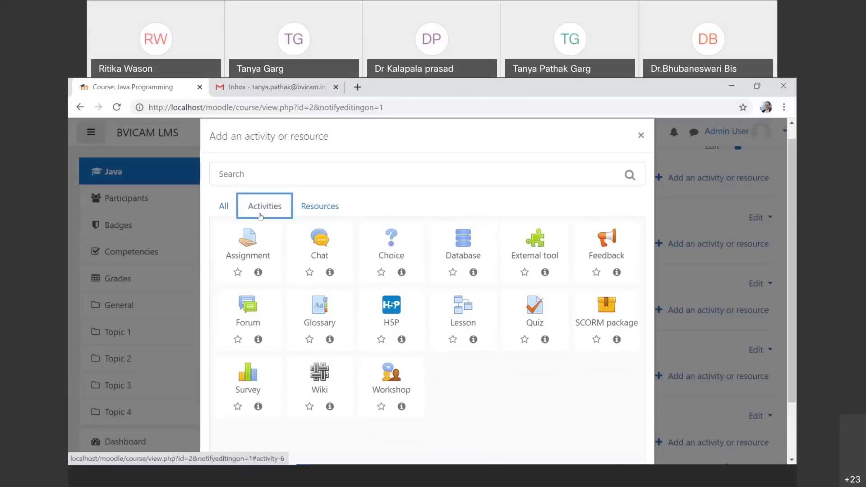
left_click(318, 215)
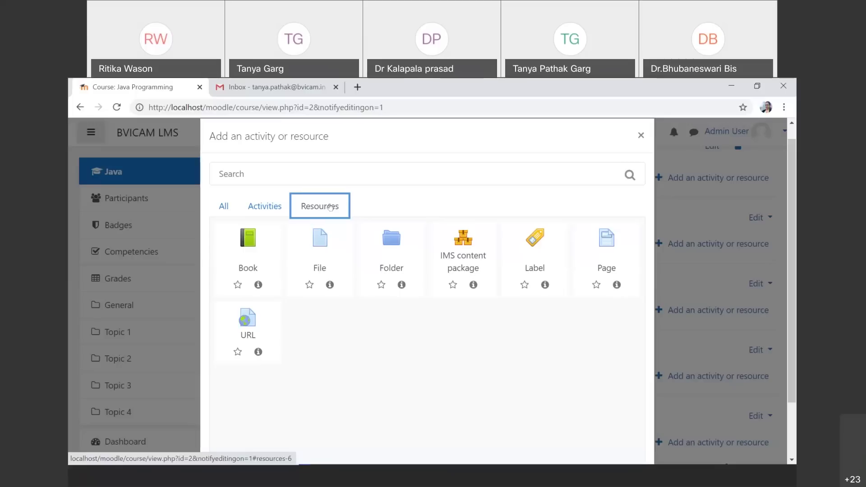
left_click(320, 253)
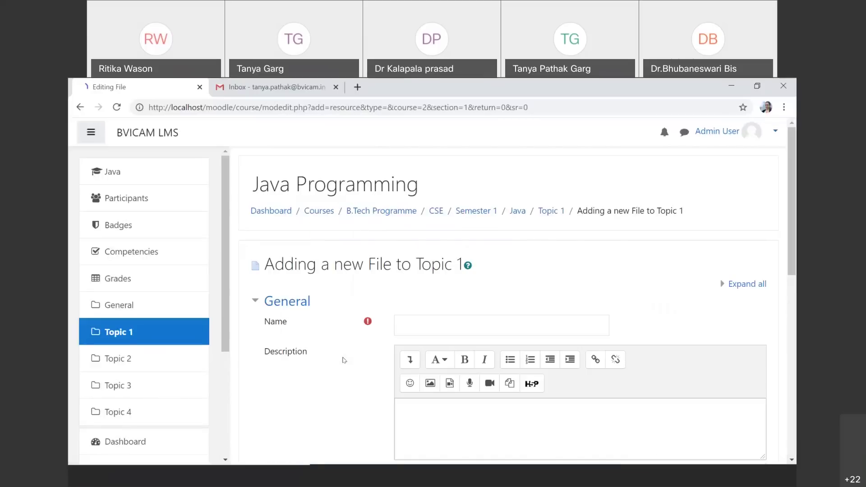
Review the new file resource's settings form and name the resource "Presentation 1".
scroll(344, 360, "down", 2)
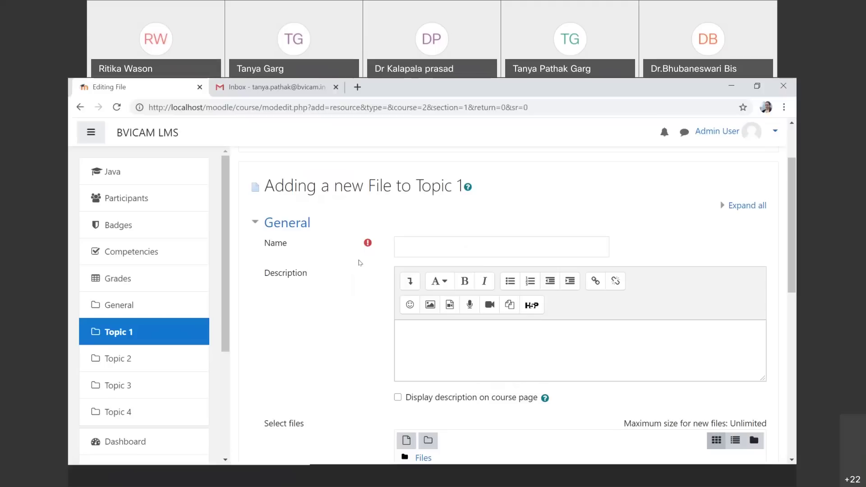
scroll(370, 393, "down", 5)
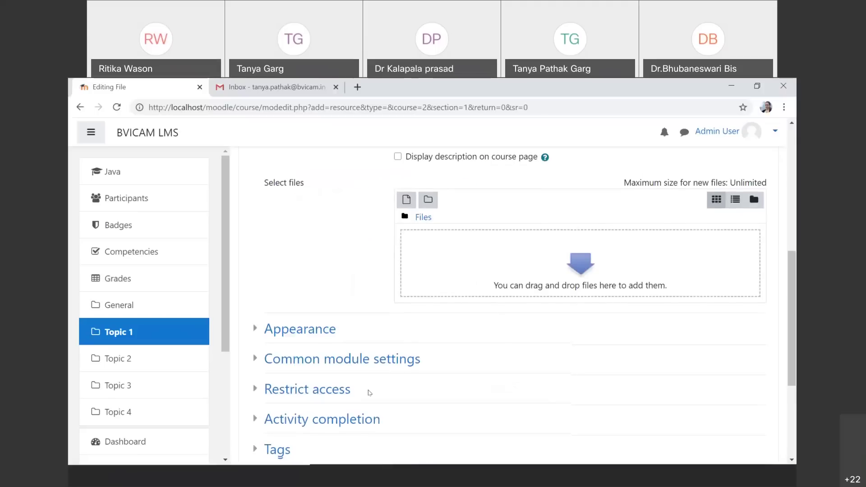
scroll(370, 393, "down", 3)
scroll(368, 393, "up", 10)
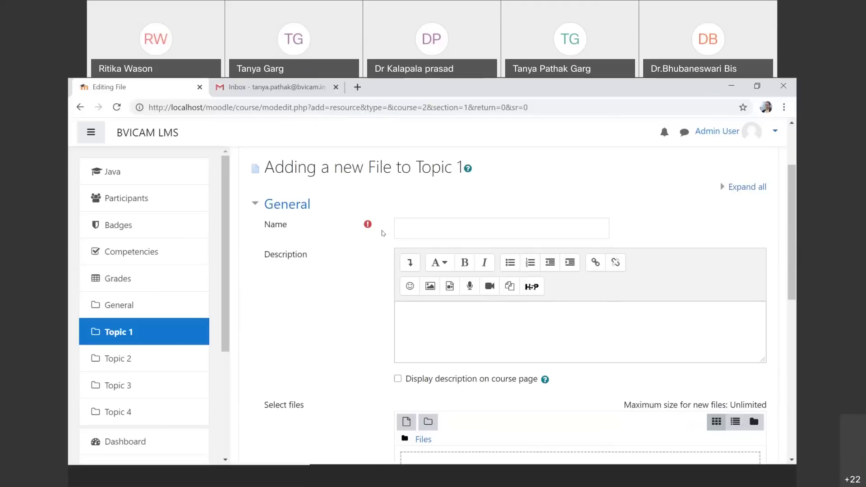
left_click(421, 226)
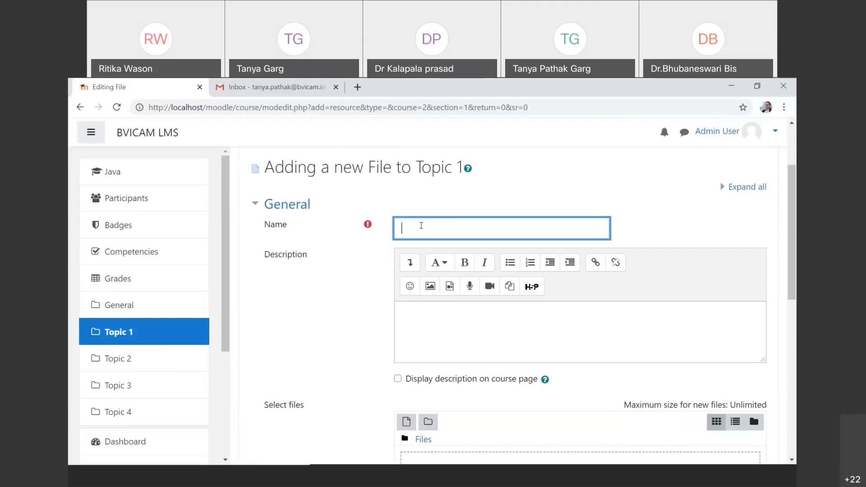
type("Pr")
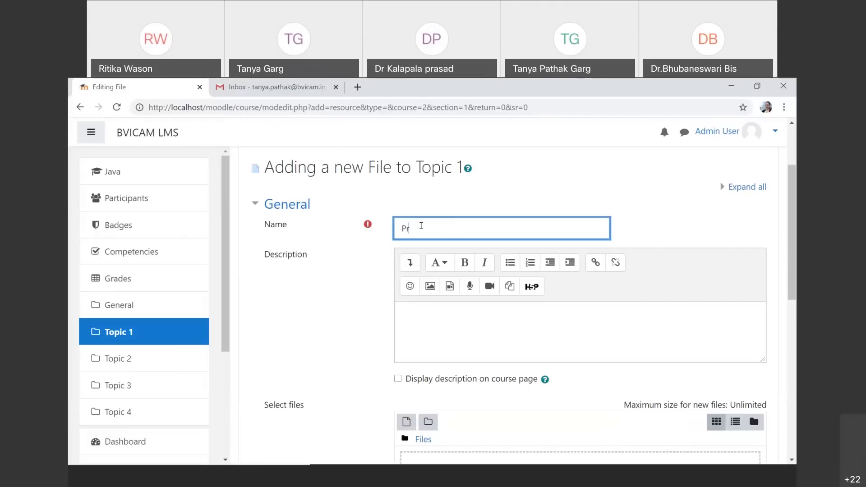
type("esentation 1")
Enter the resource description "This is the presentation of first moodle topic.".
left_click(517, 341)
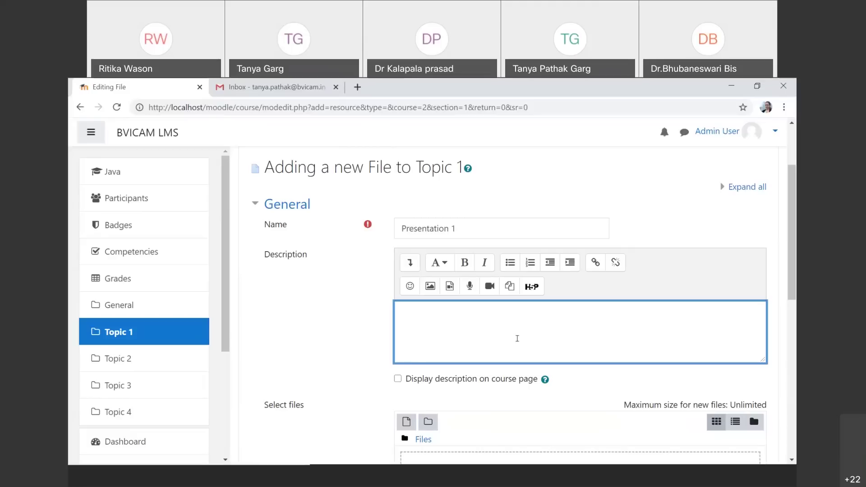
type("This is the presentation of first moofle")
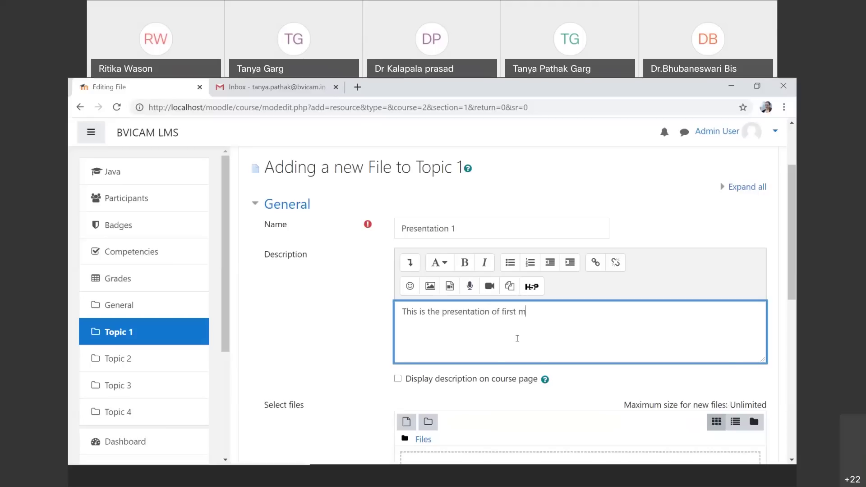
key("BackSpace")
key("BackSpace")
key("BackSpace")
key("BackSpace")
type("dle topic.")
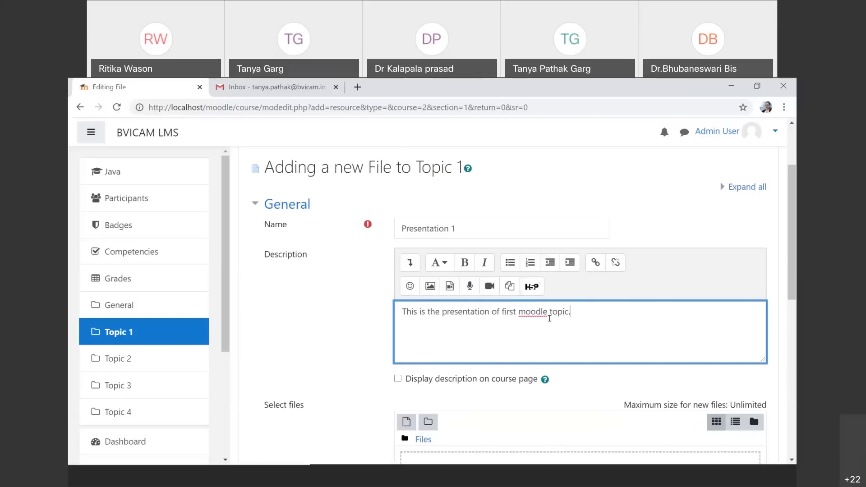
Start uploading a file from the computer as the new resource's content.
scroll(550, 318, "down", 1)
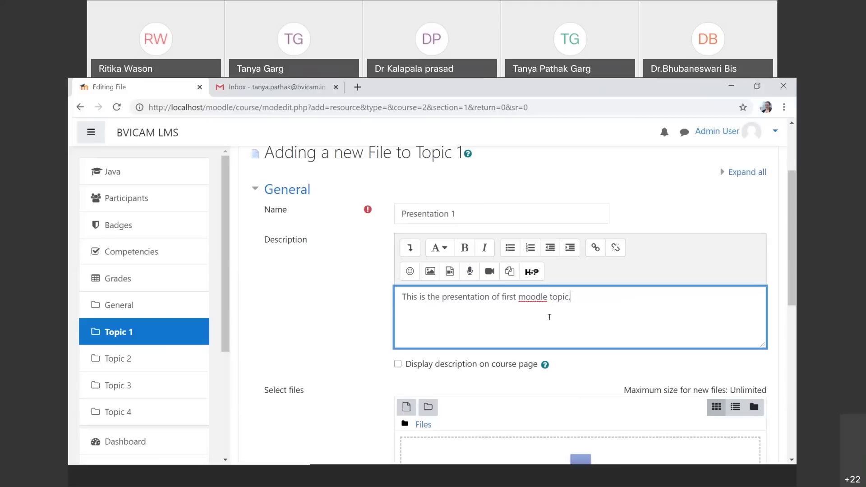
scroll(550, 317, "down", 3)
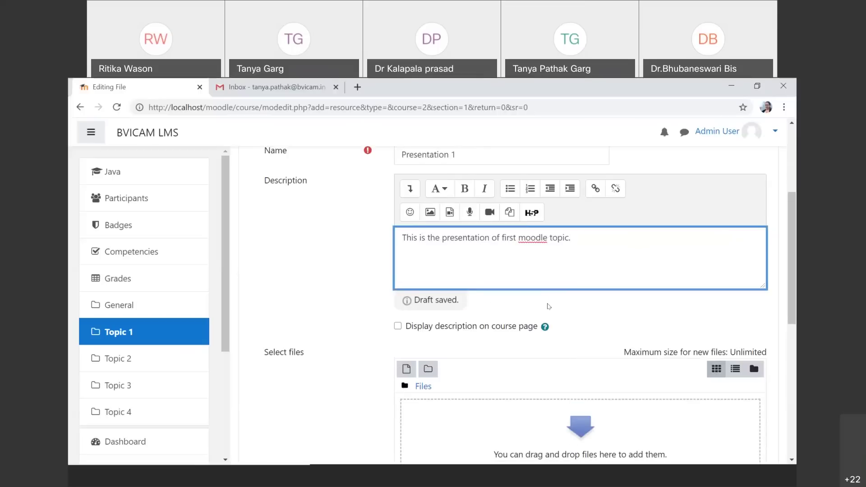
scroll(548, 305, "down", 2)
scroll(549, 307, "down", 1)
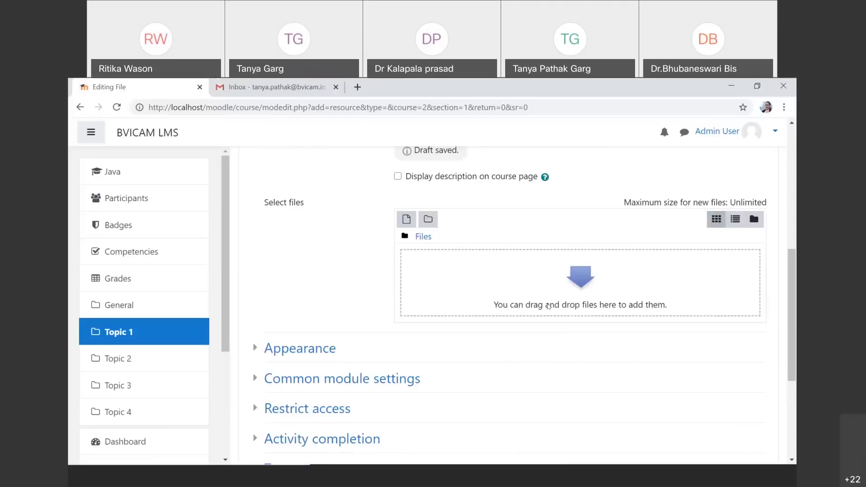
scroll(582, 287, "down", 1)
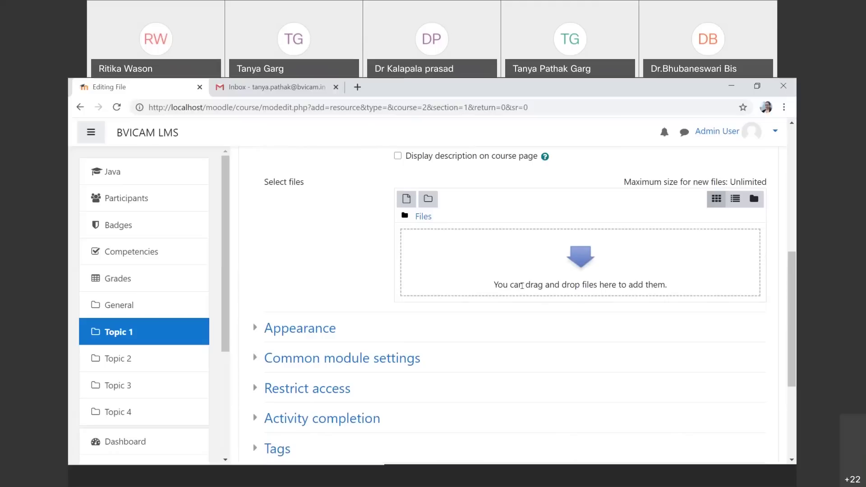
left_click(407, 201)
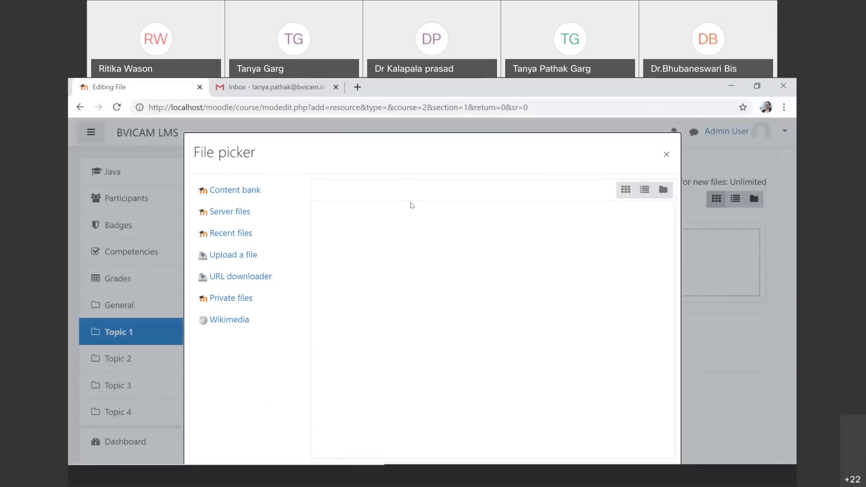
left_click(252, 256)
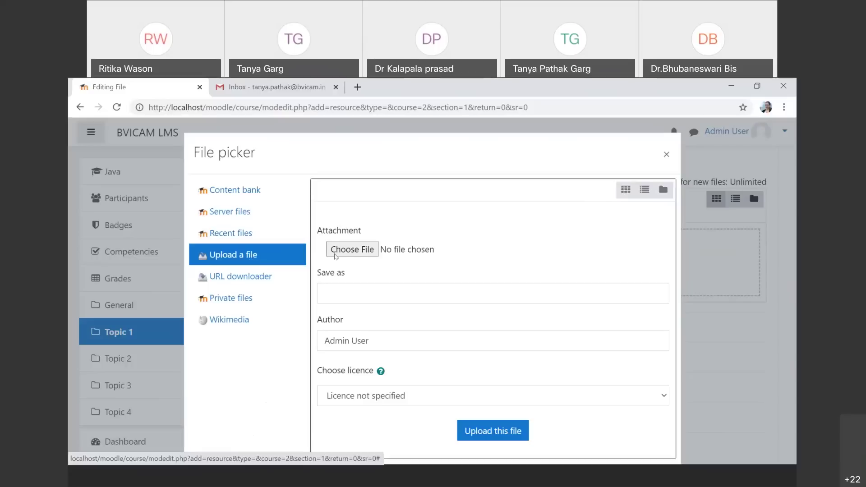
left_click(352, 249)
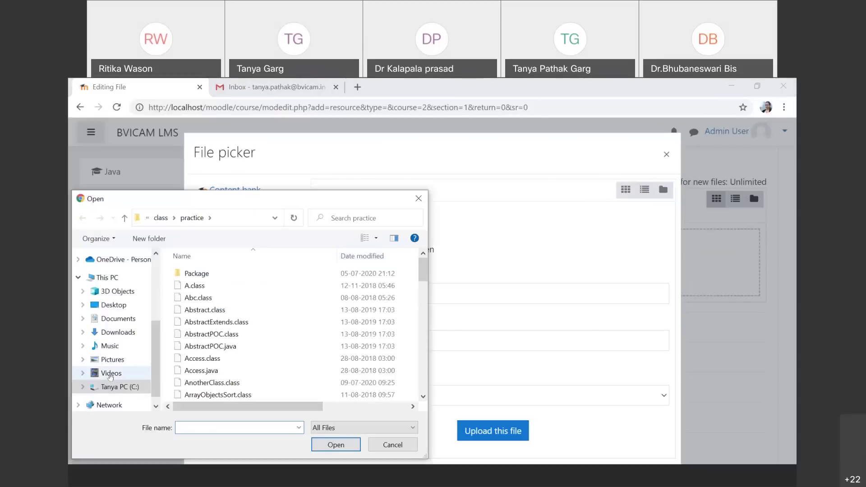
Choose the PowerPoint file "Resources in Moodle" from Personal > FDP & Courses > My FDPs > 1 Week Moodle Coordination > My Data > Resources Planning in Moodle and upload it.
left_click(122, 389)
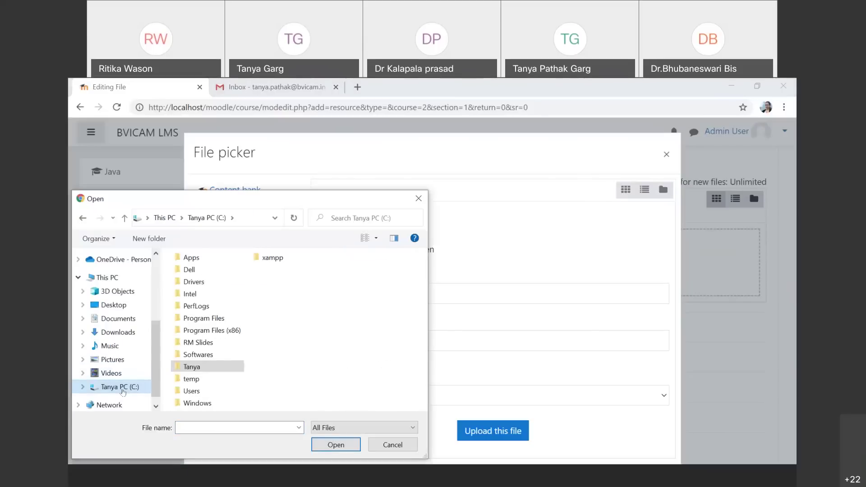
double_click(205, 367)
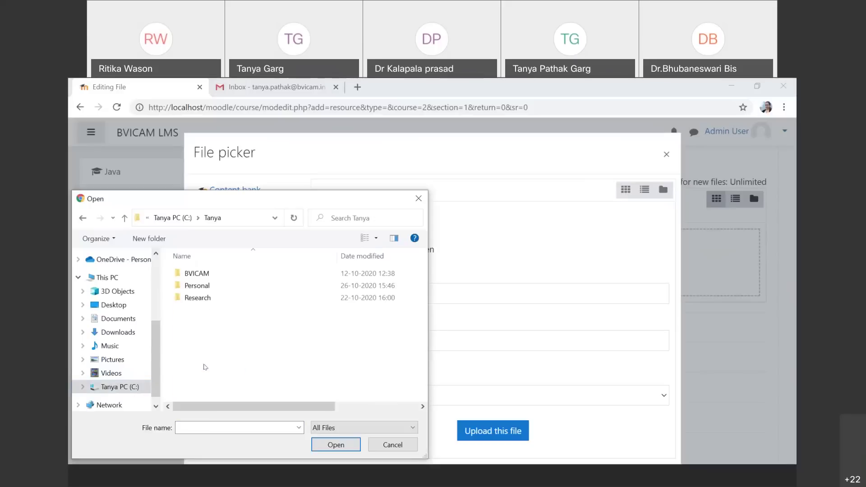
double_click(224, 288)
left_click(225, 298)
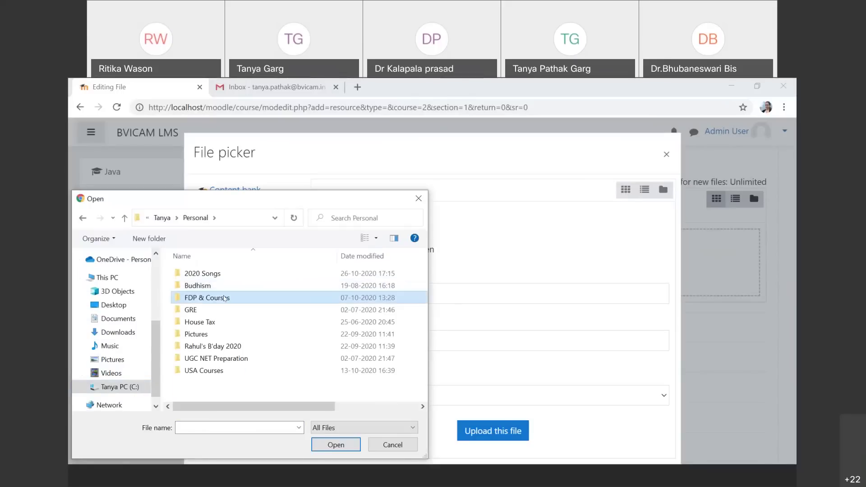
double_click(224, 298)
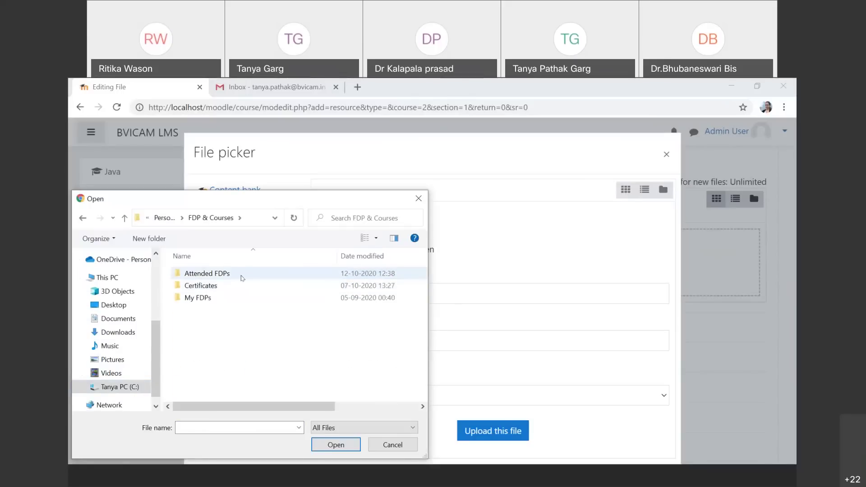
double_click(235, 298)
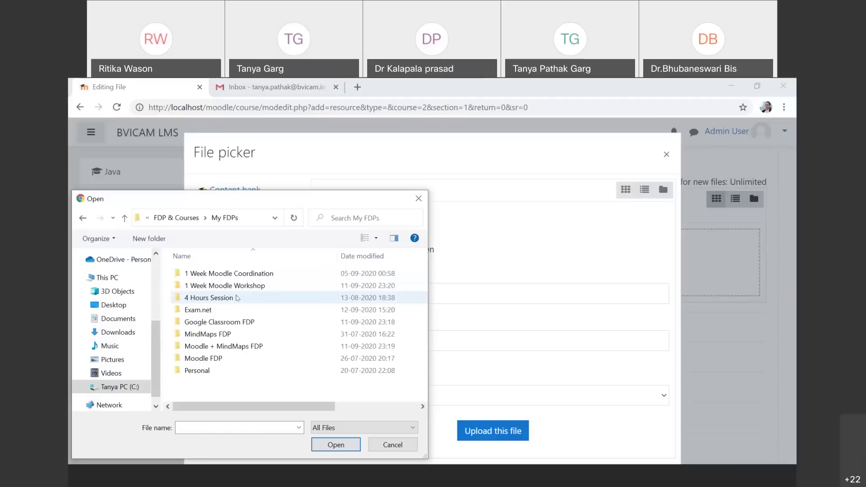
double_click(273, 276)
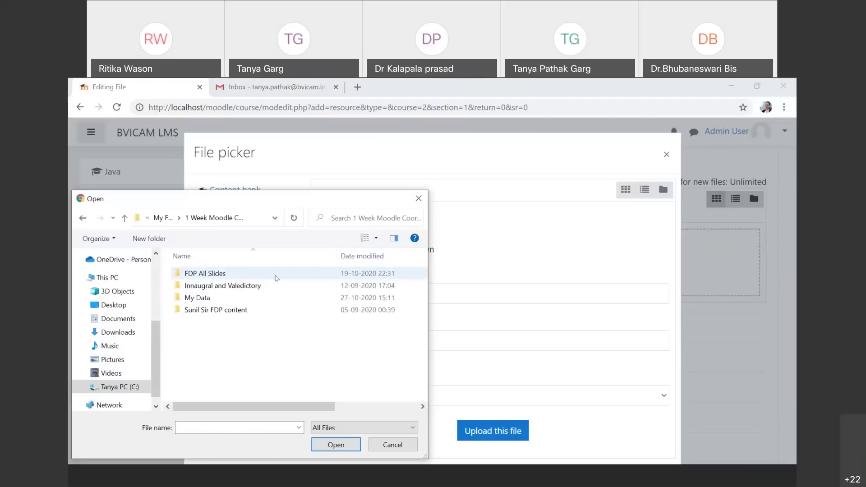
left_click(252, 300)
double_click(252, 301)
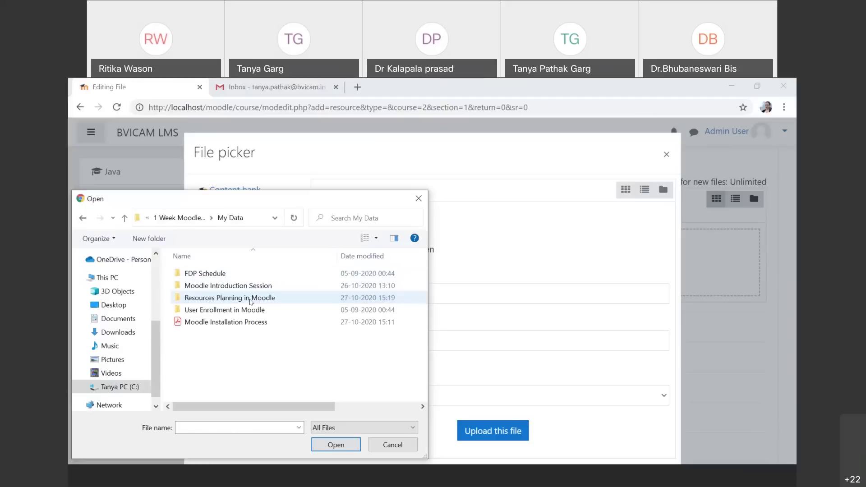
double_click(252, 299)
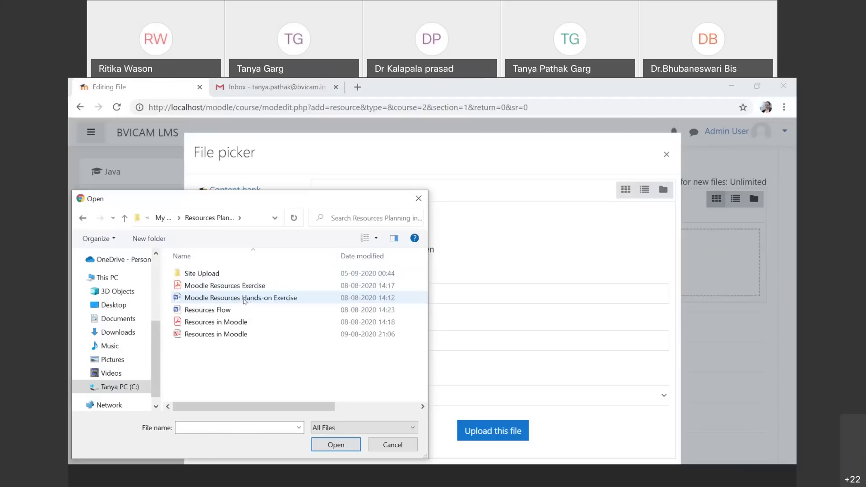
left_click(235, 334)
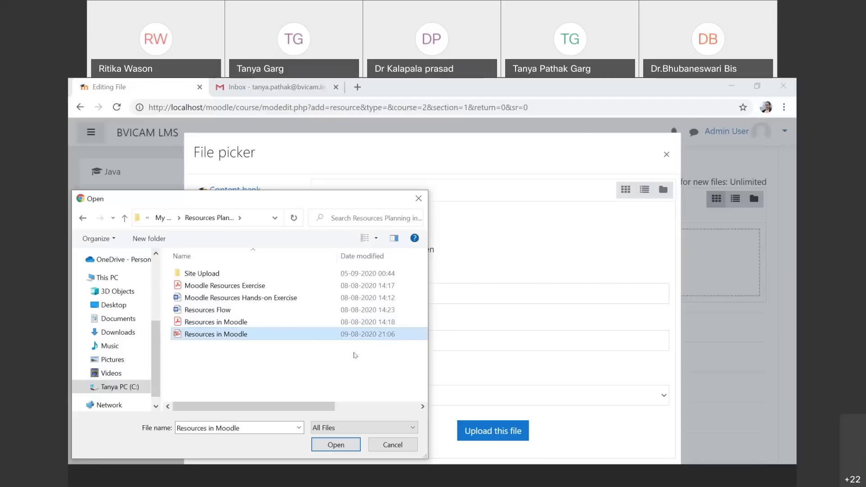
left_click(345, 446)
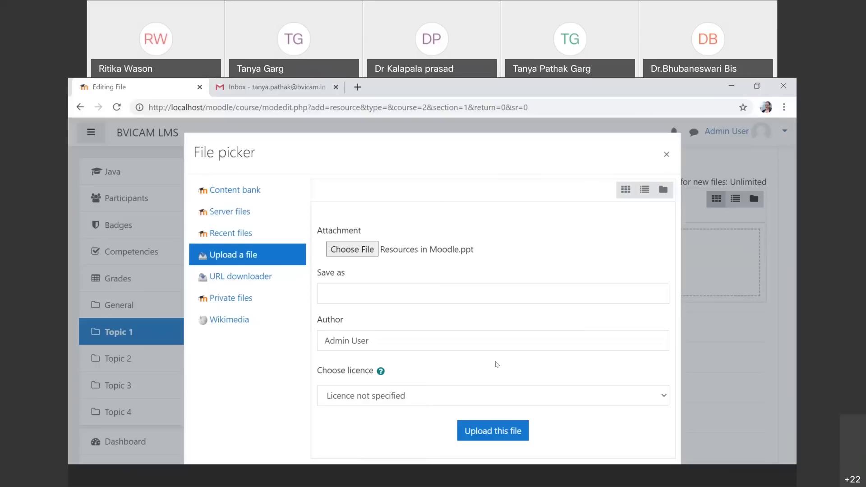
left_click(498, 432)
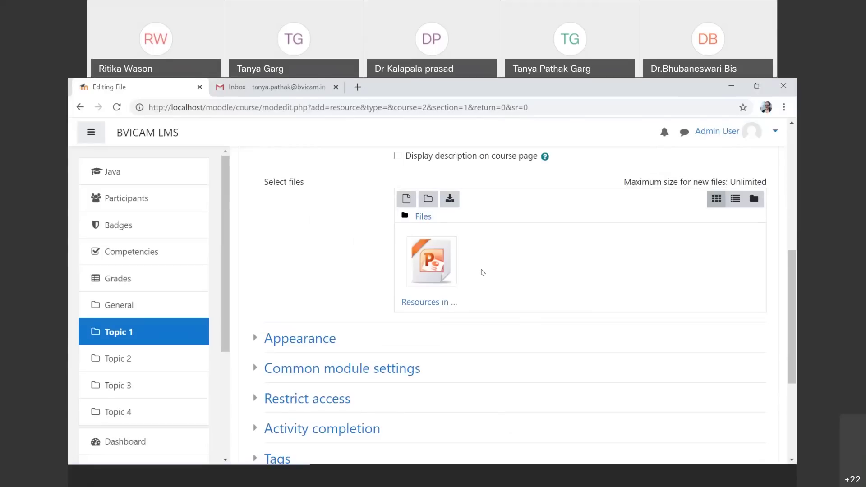
Review the resource's display options in the Appearance settings and enable Show size and Show type.
left_click(316, 344)
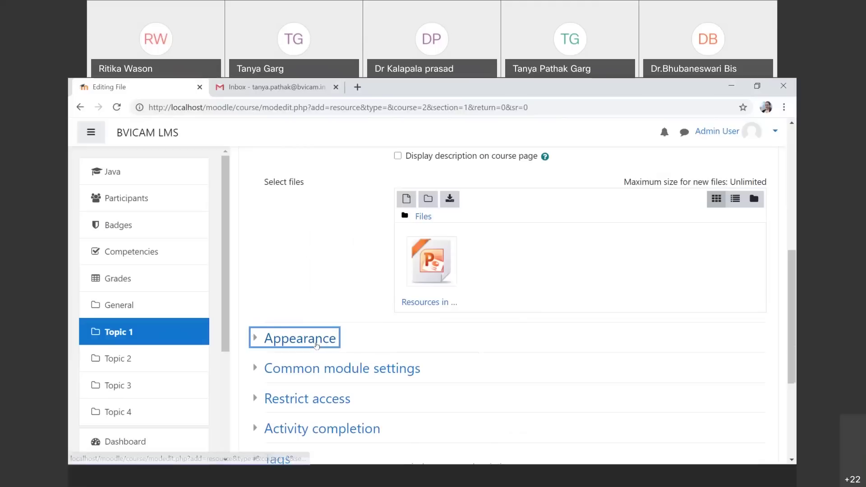
scroll(316, 346, "down", 3)
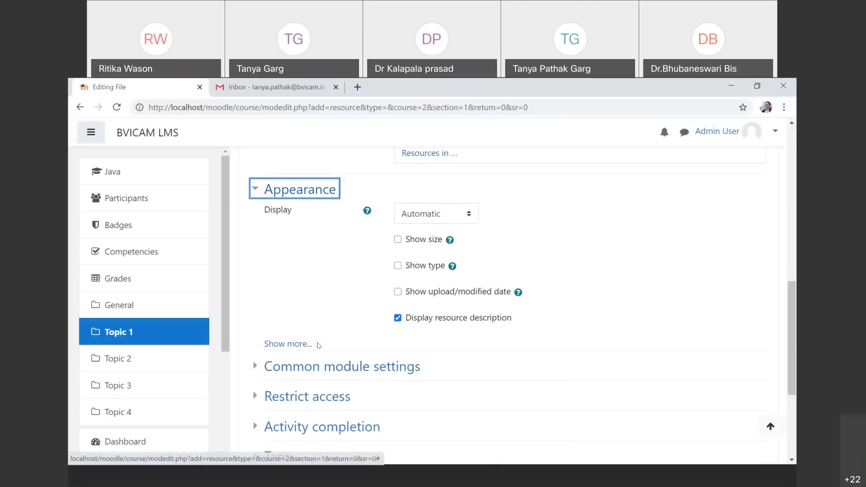
left_click(435, 220)
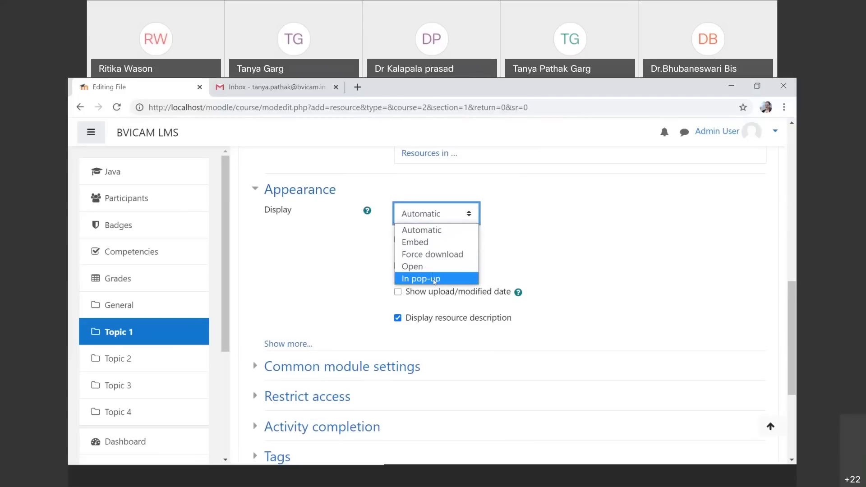
left_click(425, 213)
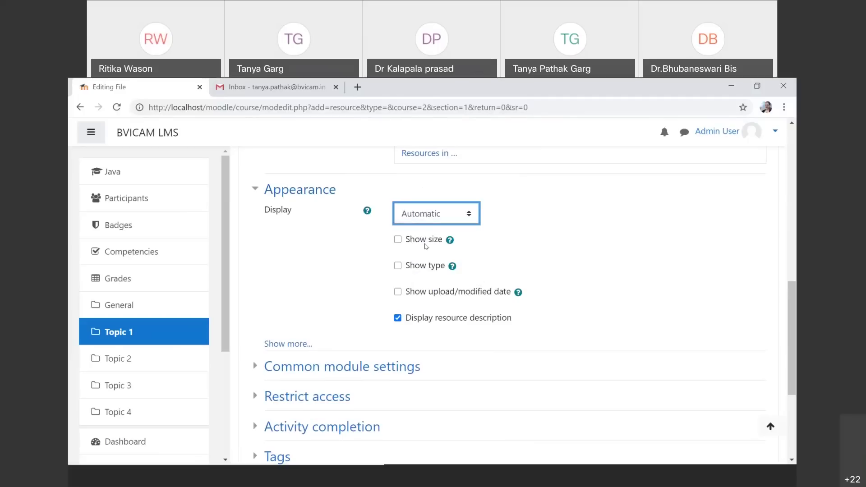
left_click(397, 240)
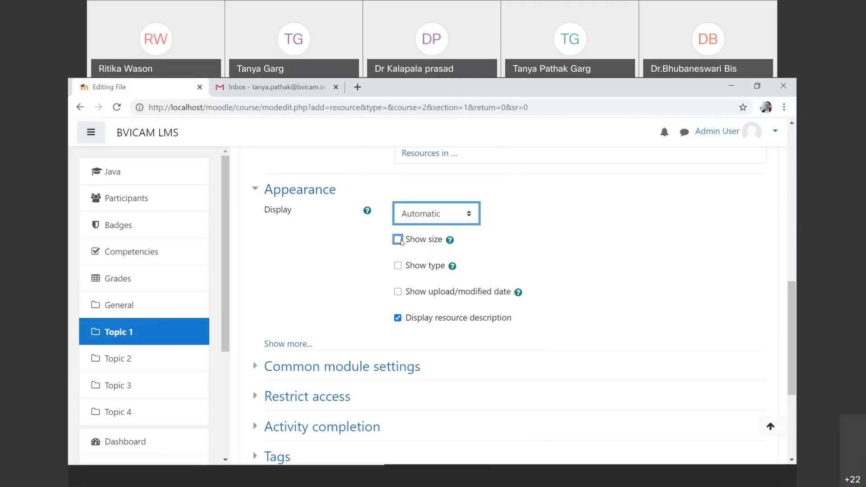
left_click(399, 267)
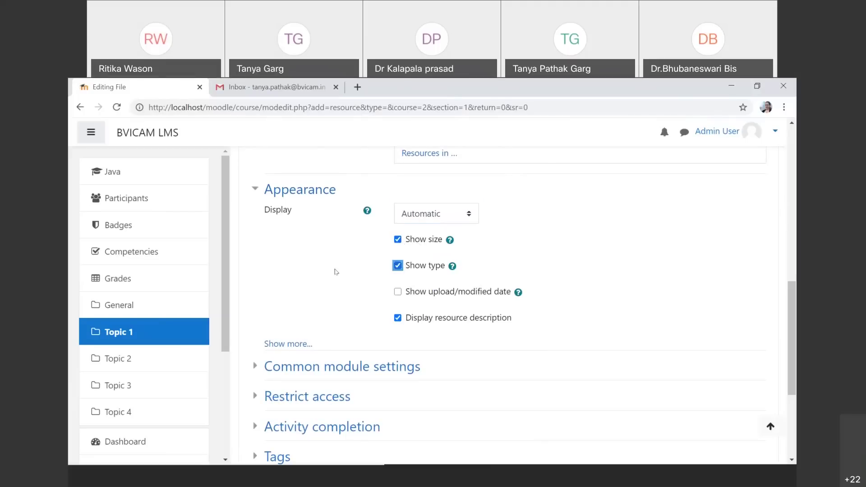
Review the common module settings and set the resource's availability to "Show on course page".
scroll(467, 317, "down", 1)
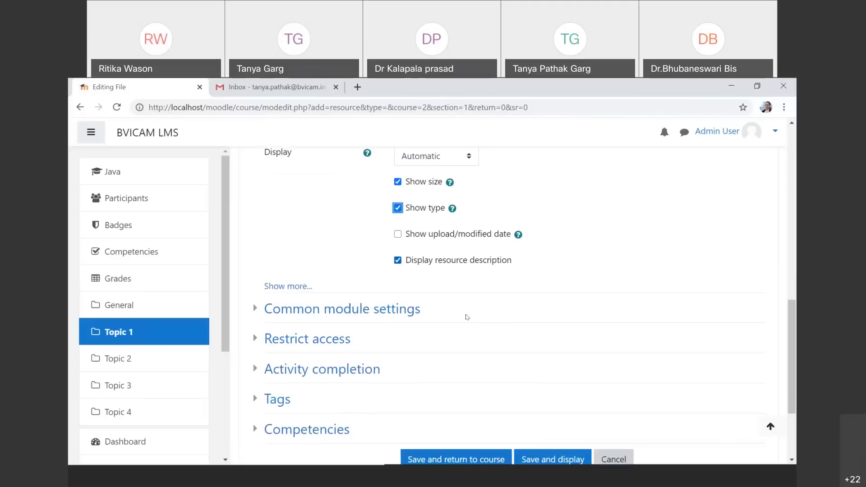
left_click(407, 310)
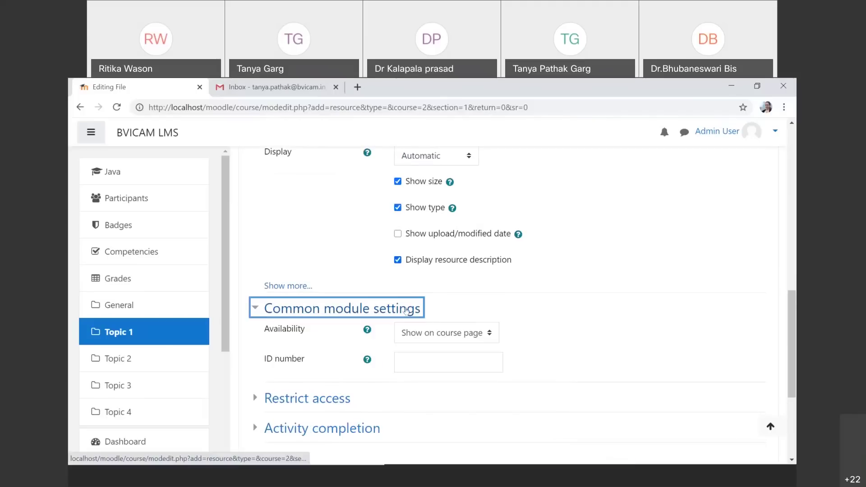
left_click(429, 333)
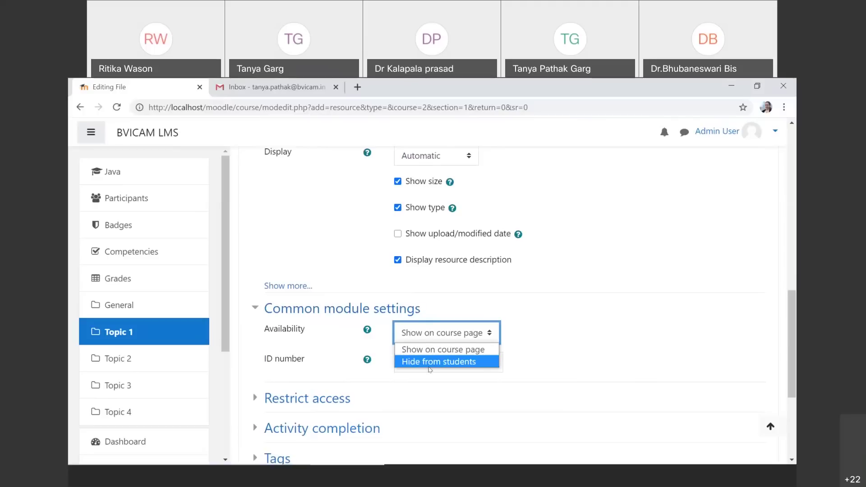
left_click(437, 351)
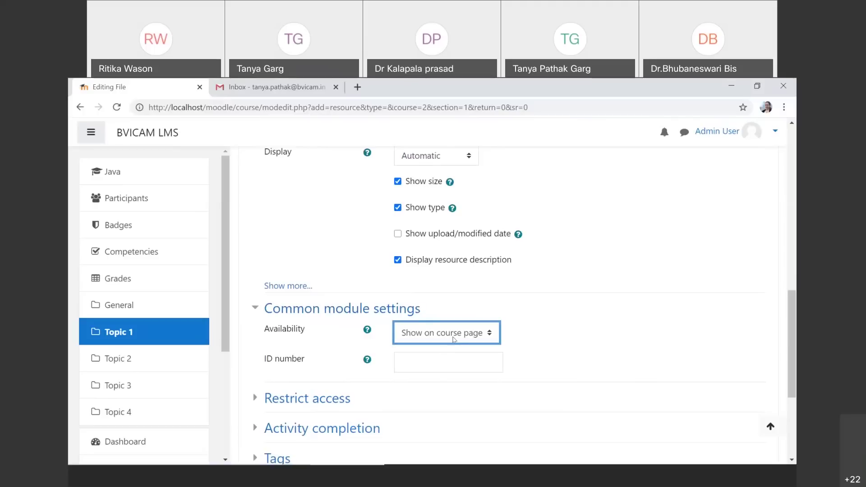
left_click(454, 339)
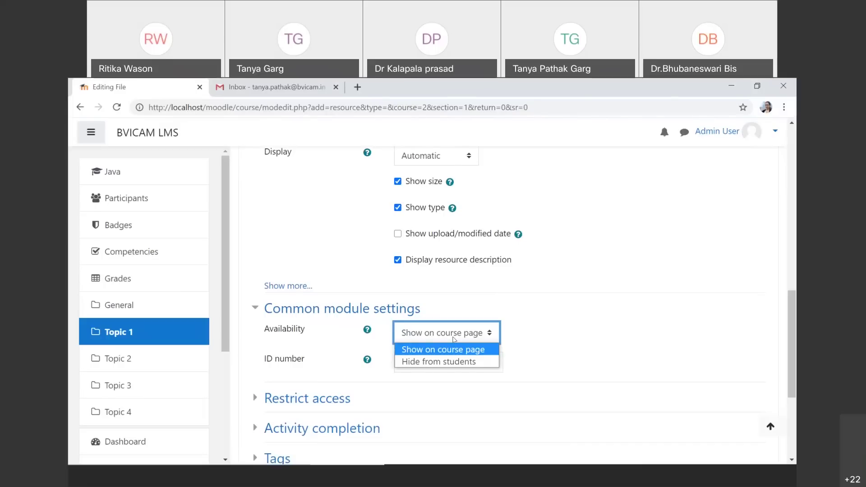
left_click(454, 351)
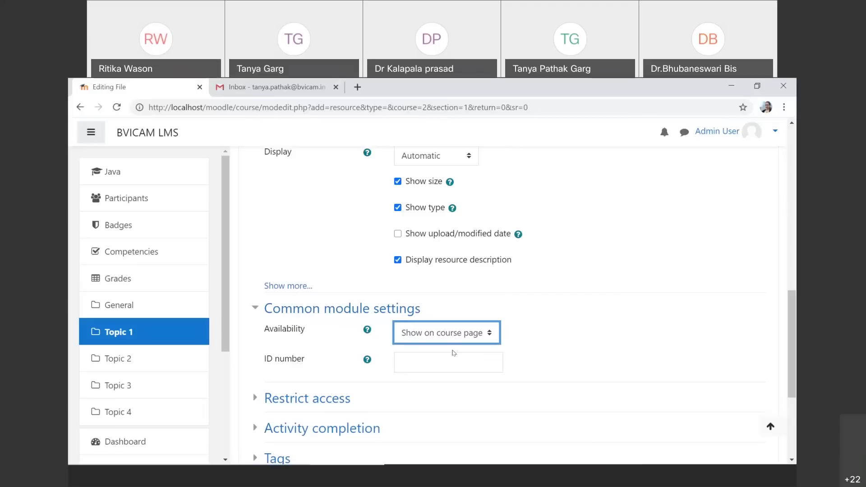
left_click(422, 356)
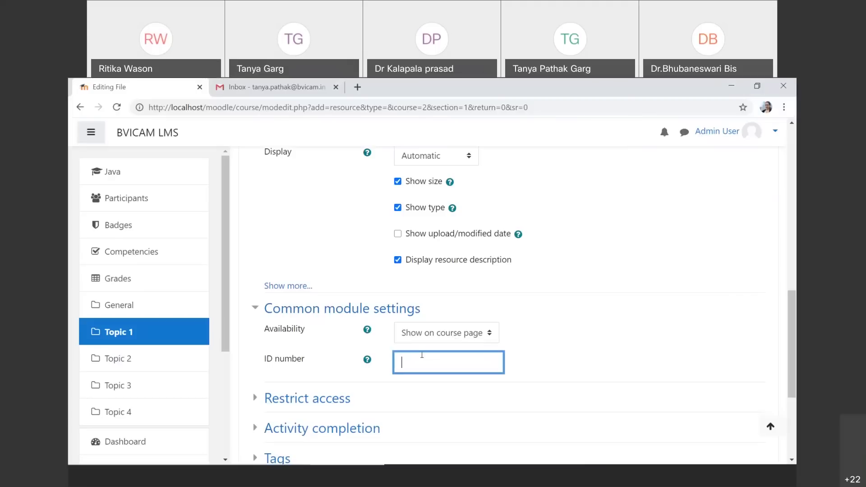
Review the restriction types available under the file resource's Restrict access settings without adding any restriction.
scroll(422, 355, "down", 3)
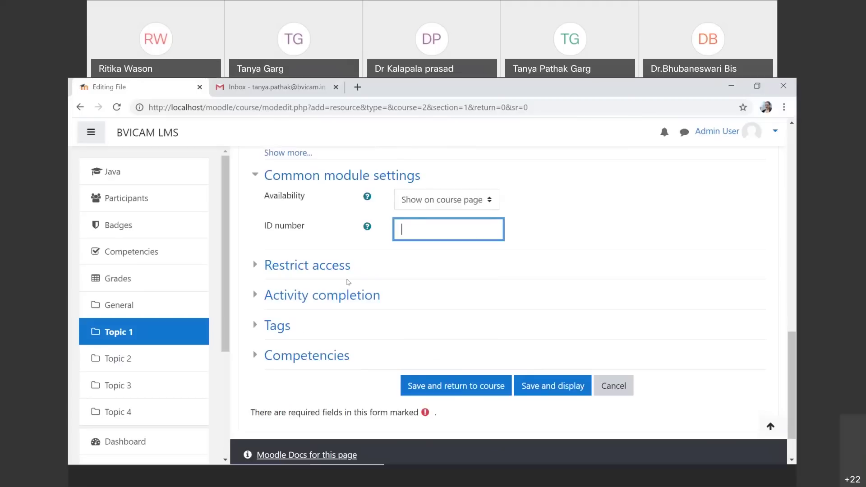
left_click(307, 264)
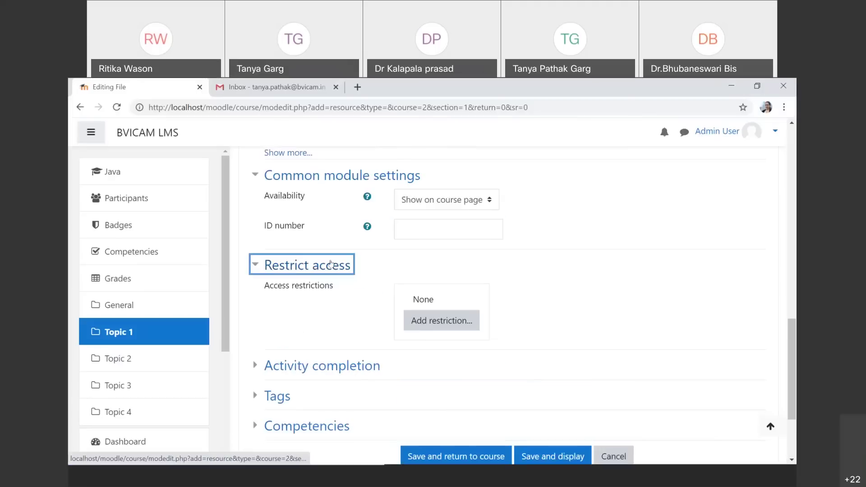
left_click(443, 323)
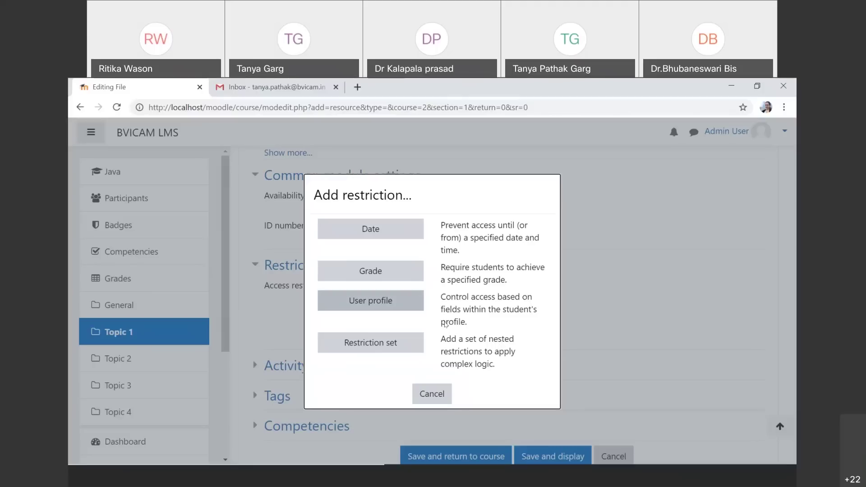
left_click_drag(445, 325, 435, 389)
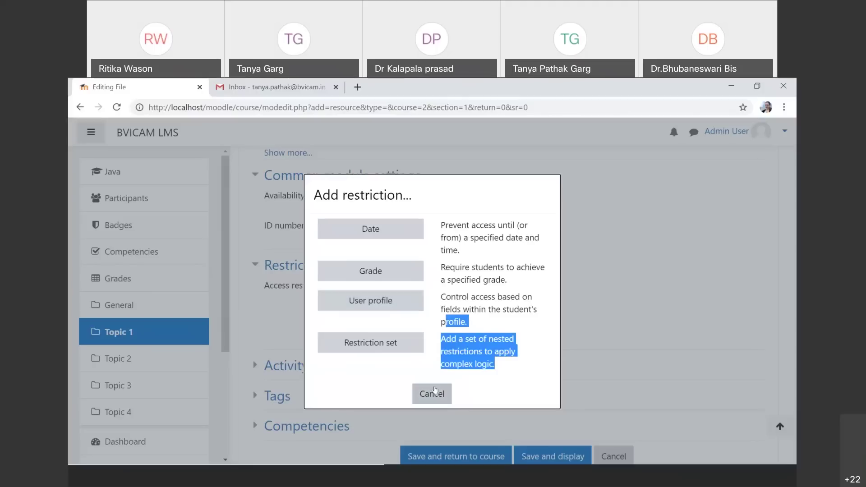
left_click(435, 391)
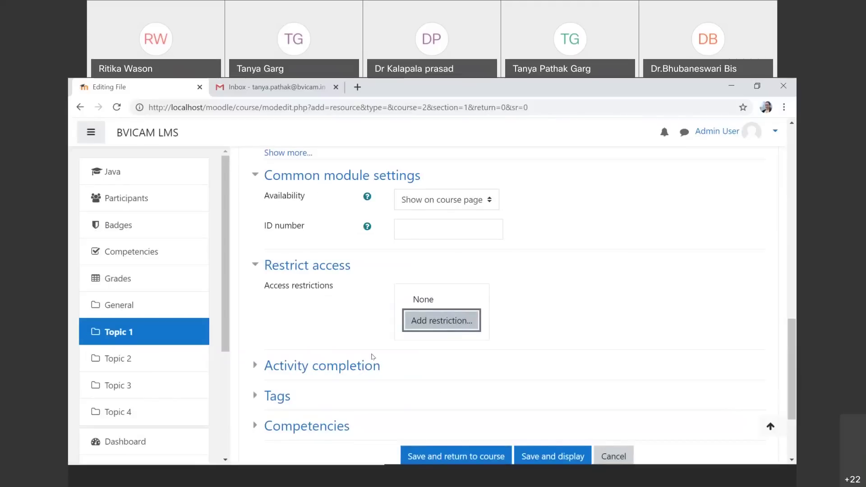
Review the Activity completion, Tags and Competencies settings, and save the file resource, returning to the course.
left_click(365, 367)
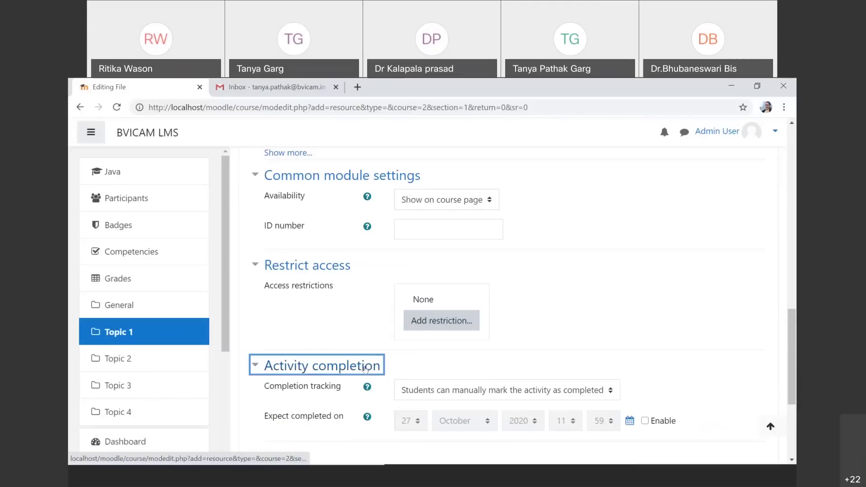
scroll(365, 368, "down", 3)
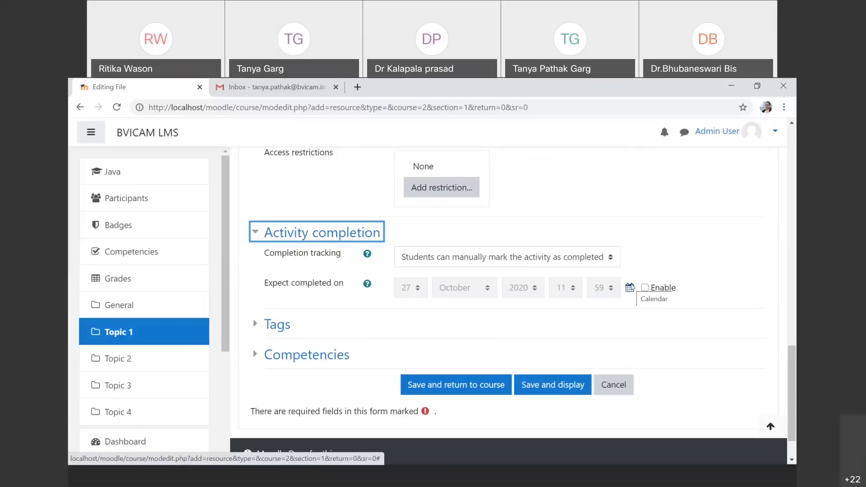
left_click(283, 332)
scroll(371, 365, "down", 1)
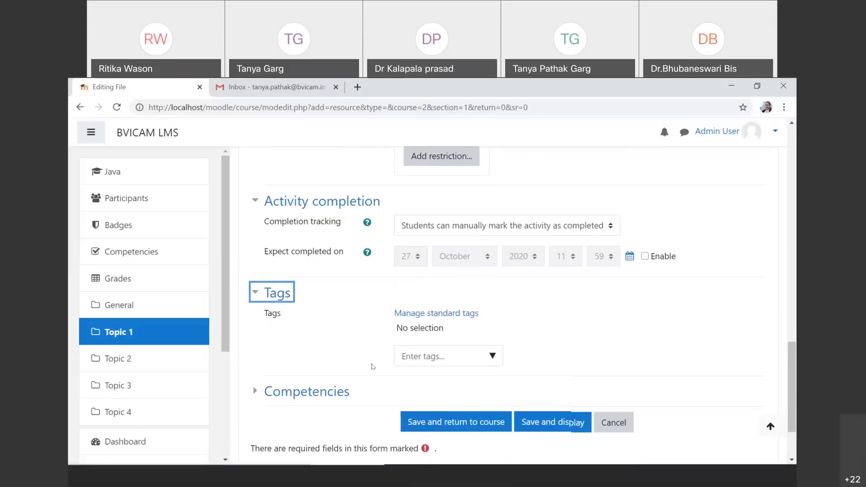
left_click(374, 367)
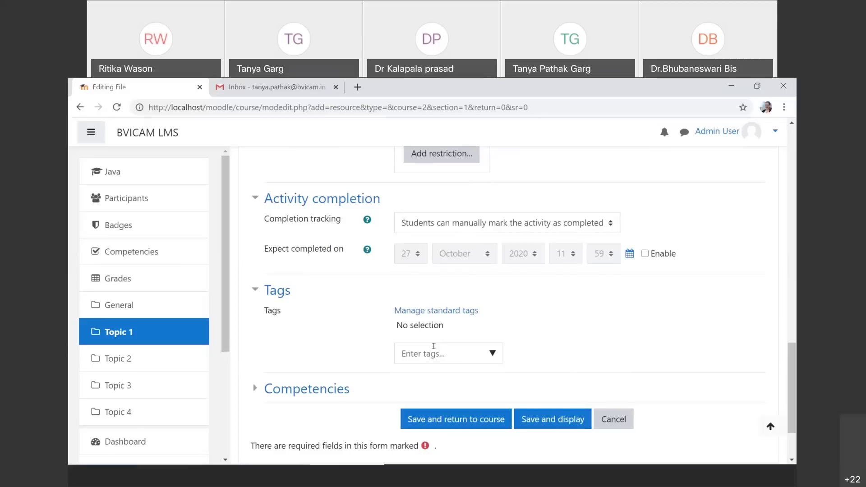
scroll(434, 347, "down", 1)
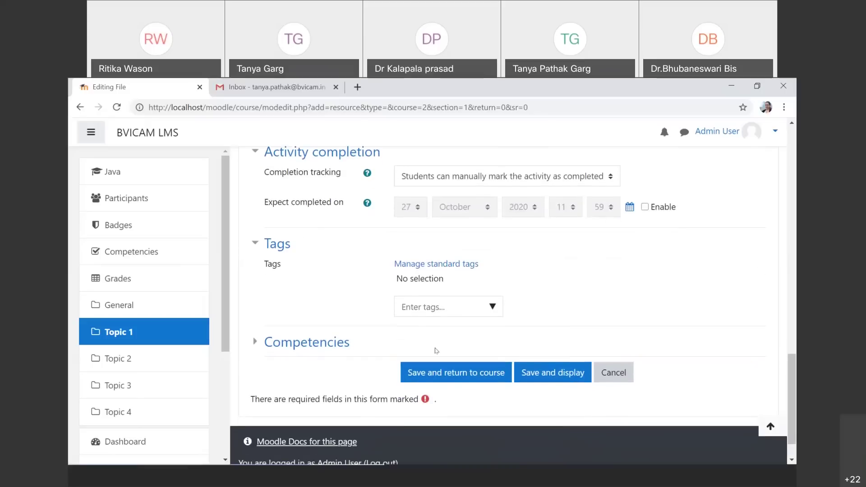
left_click(296, 347)
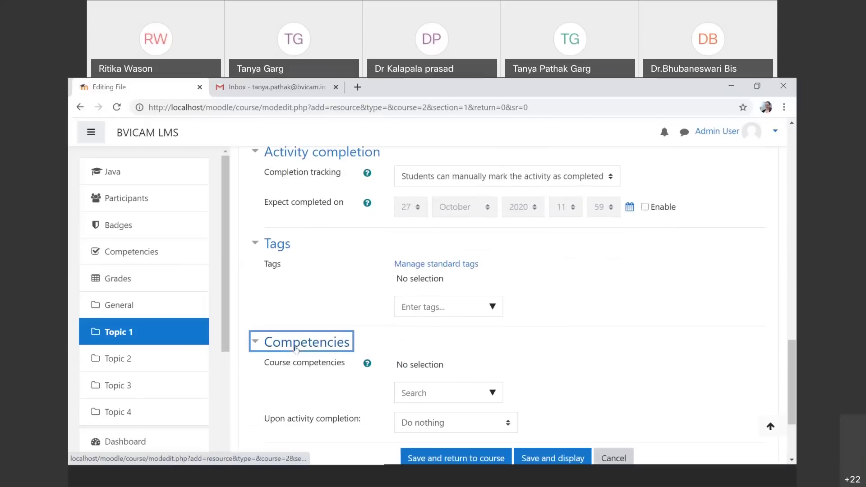
scroll(296, 349, "down", 3)
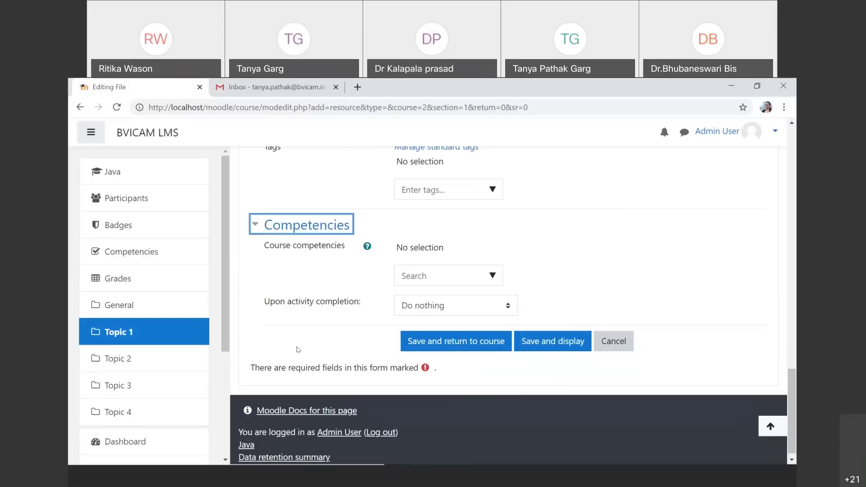
left_click(436, 347)
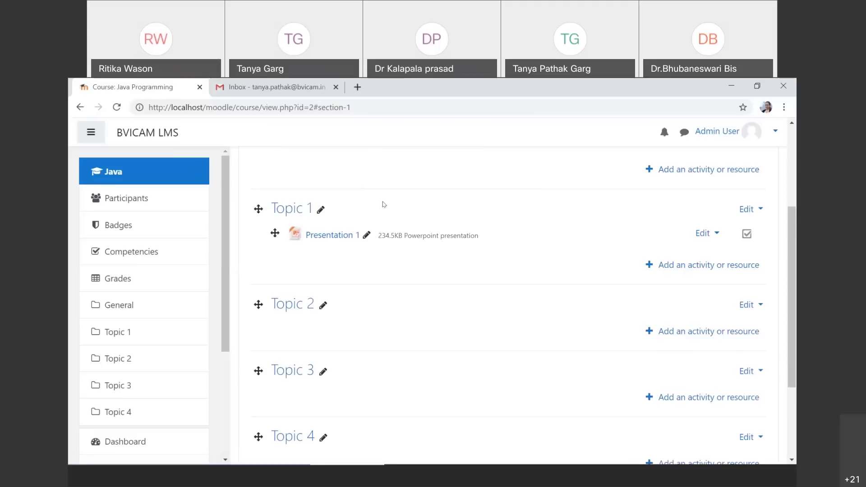
Open the Presentation 1 resource in Topic 1 to check its downloaded PowerPoint file, and close the presentation.
left_click(336, 236)
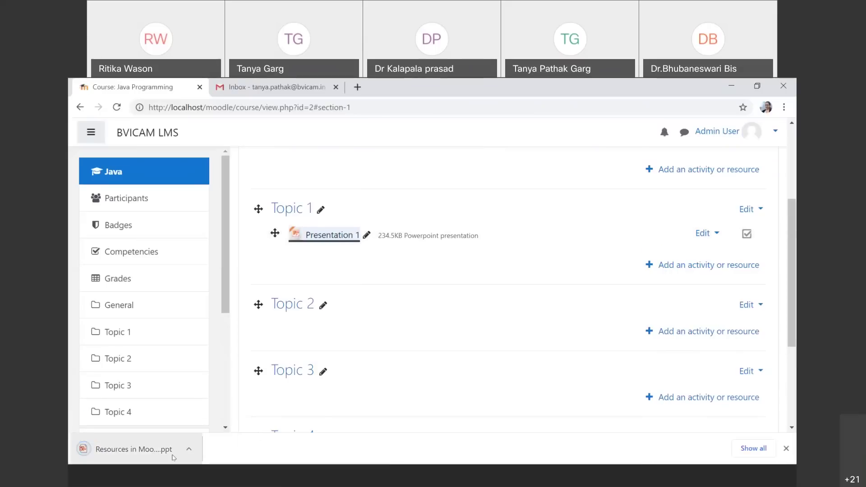
left_click(174, 457)
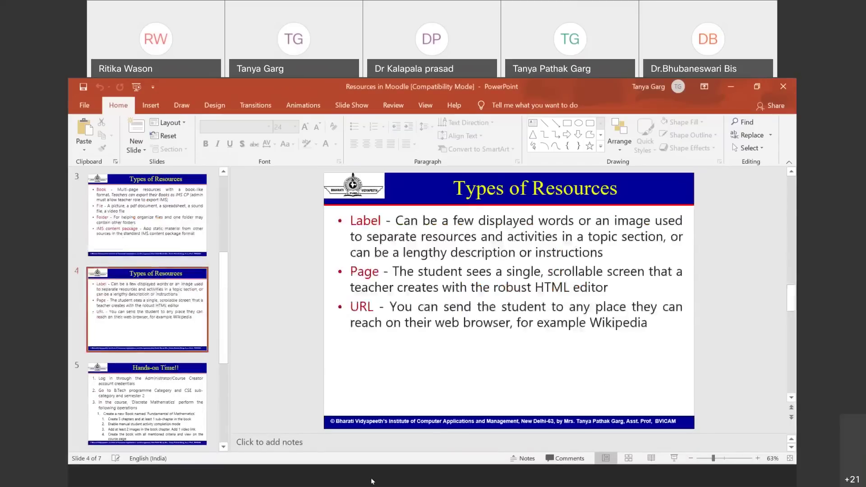
left_click(783, 87)
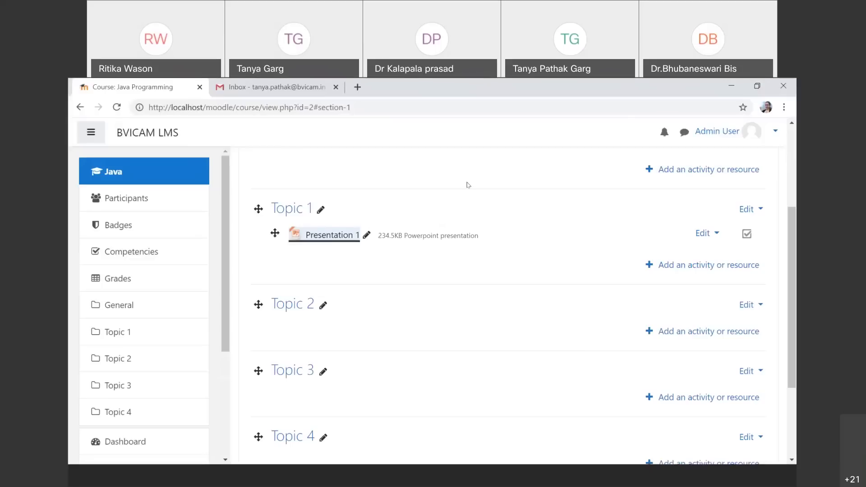
left_click(437, 211)
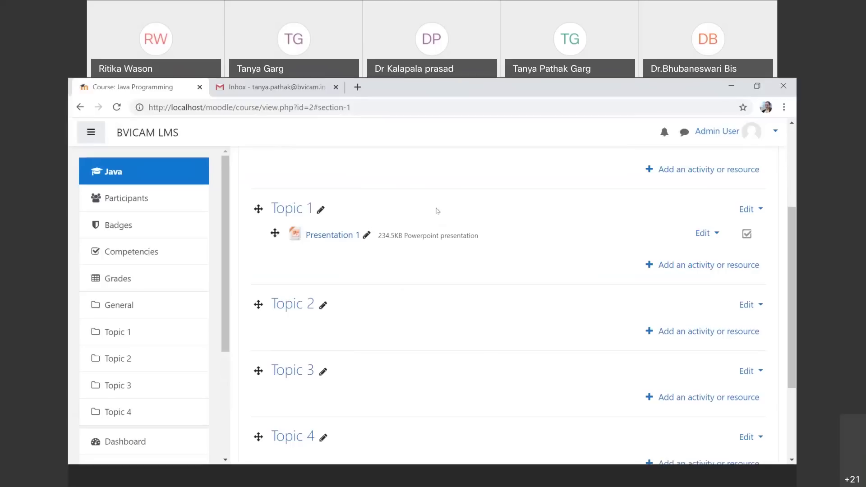
Start a new File resource in Topic 1 and name it "Pdf resource".
left_click(678, 269)
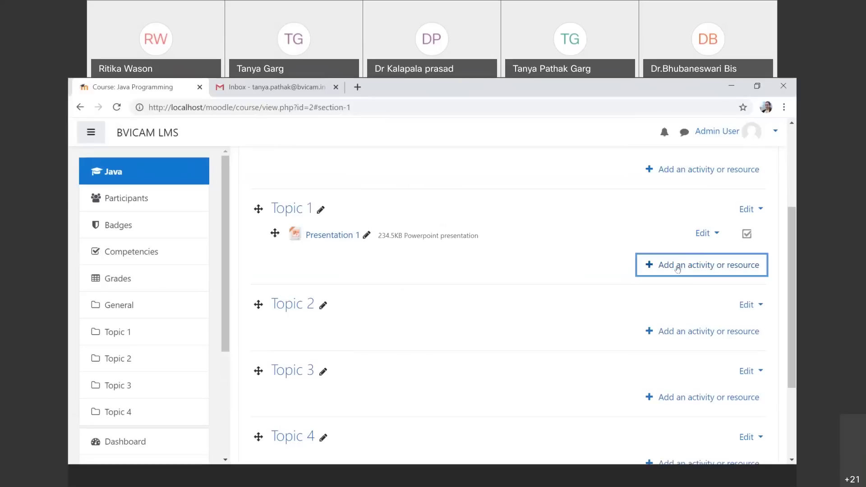
left_click(320, 206)
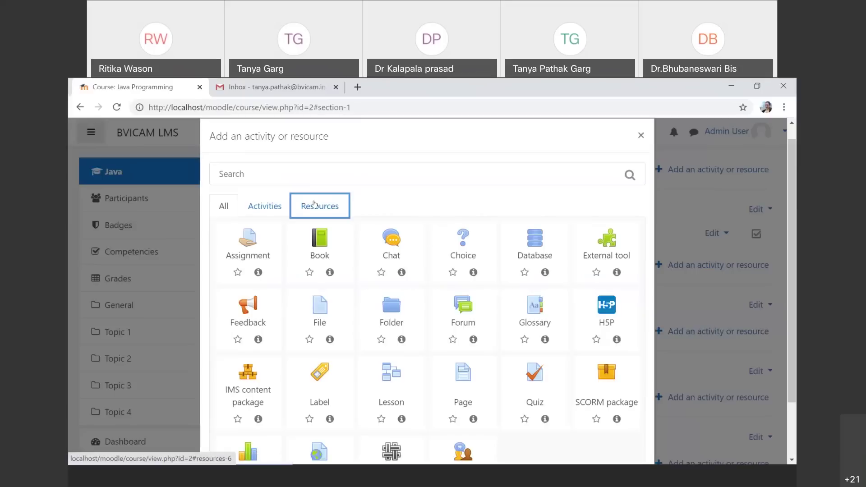
left_click(324, 263)
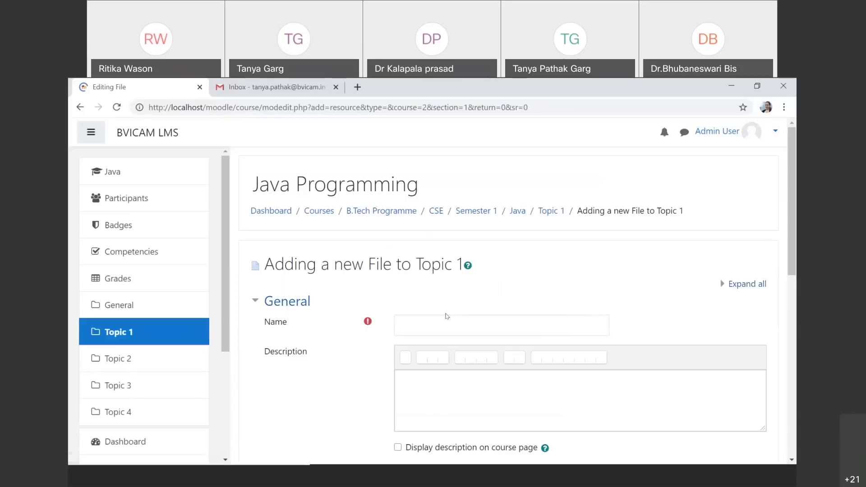
left_click(445, 315)
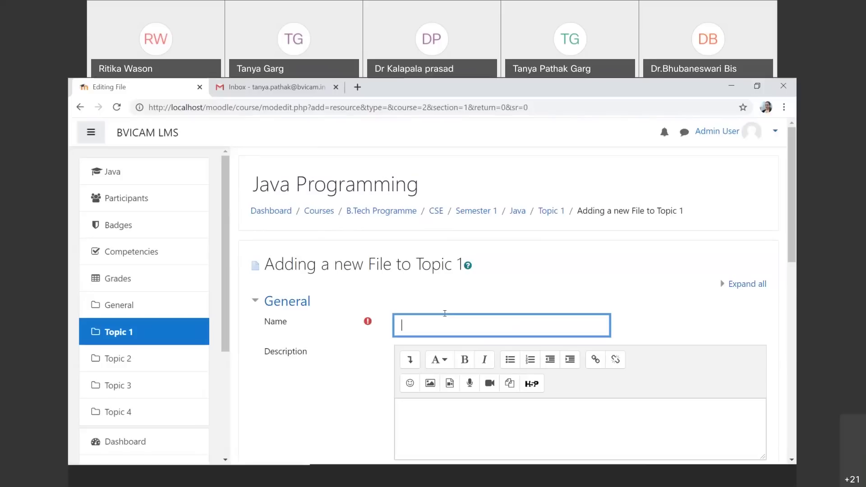
type("Pdf resource")
Upload the PDF "Moodle Resources Exercise" from the computer as the resource's content and save it, returning to the course.
scroll(541, 430, "down", 2)
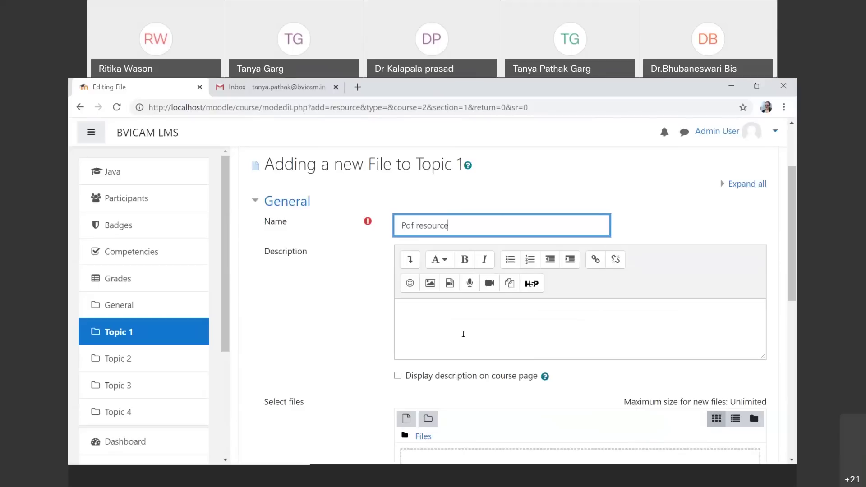
scroll(463, 334, "down", 4)
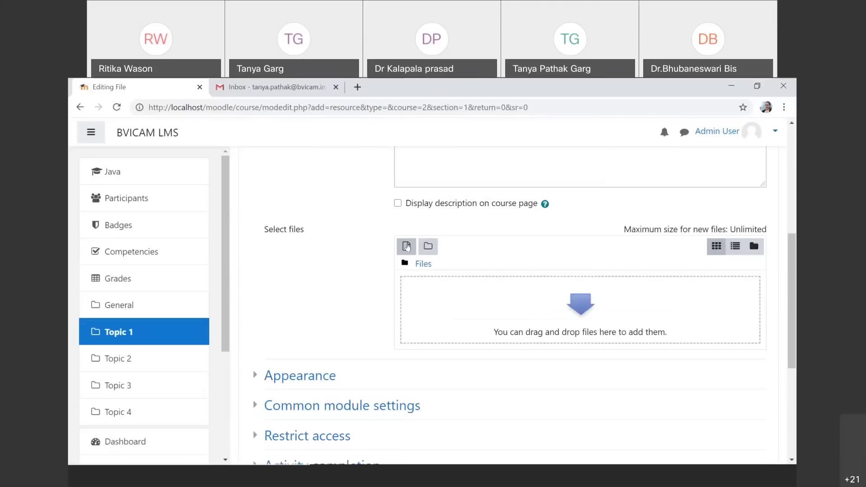
left_click(407, 247)
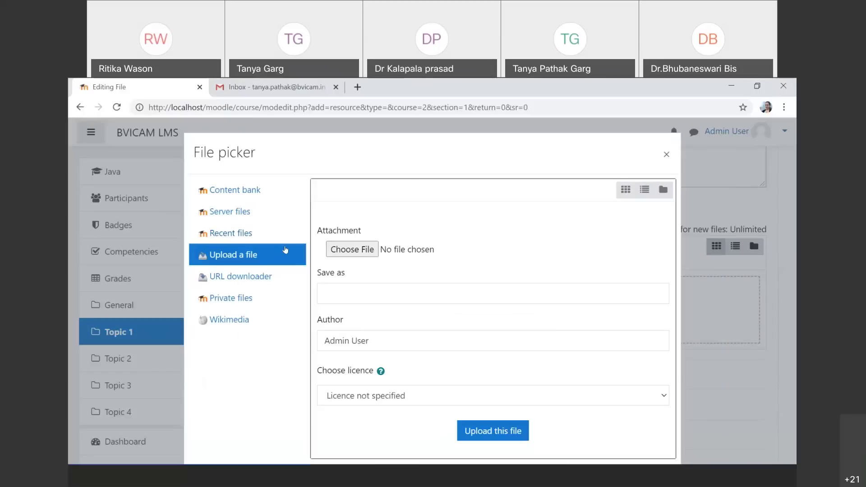
left_click(348, 251)
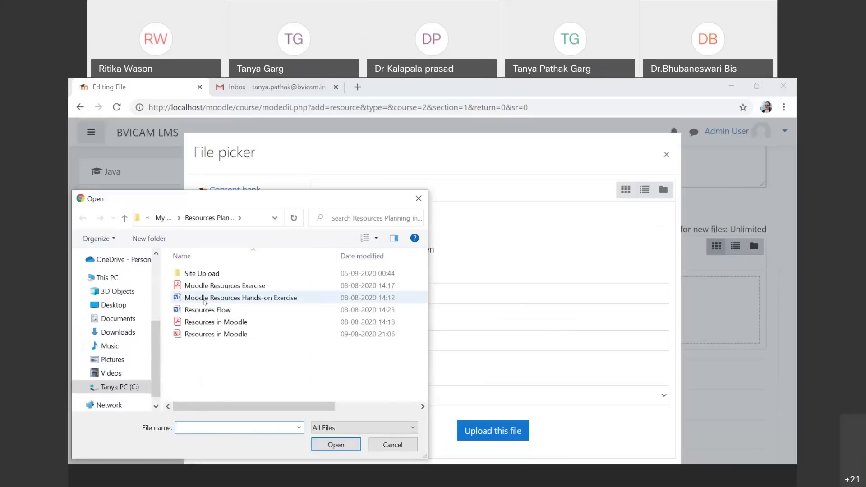
left_click(220, 287)
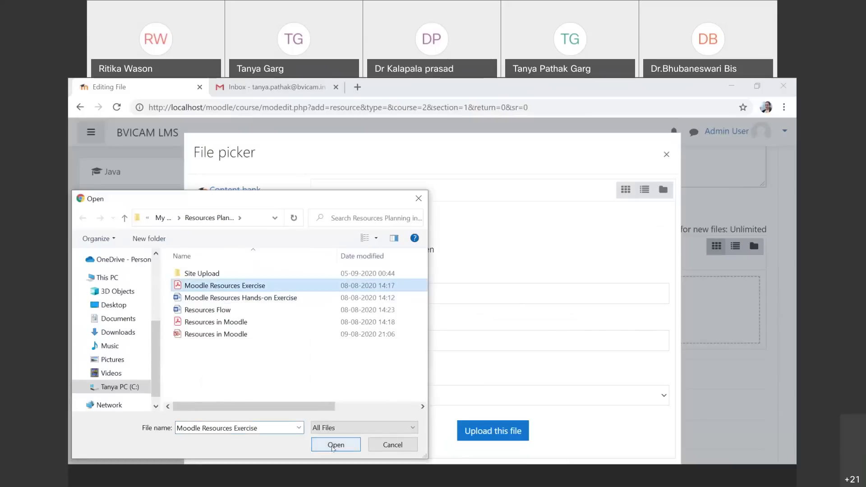
left_click(335, 446)
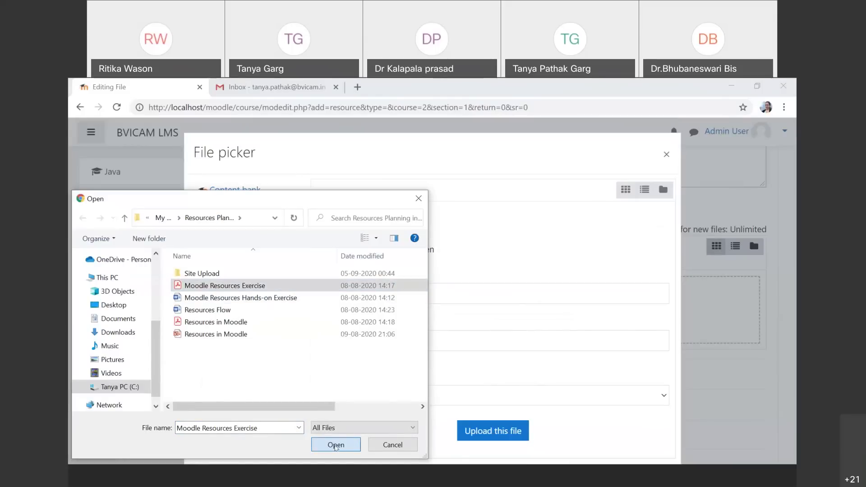
left_click(484, 432)
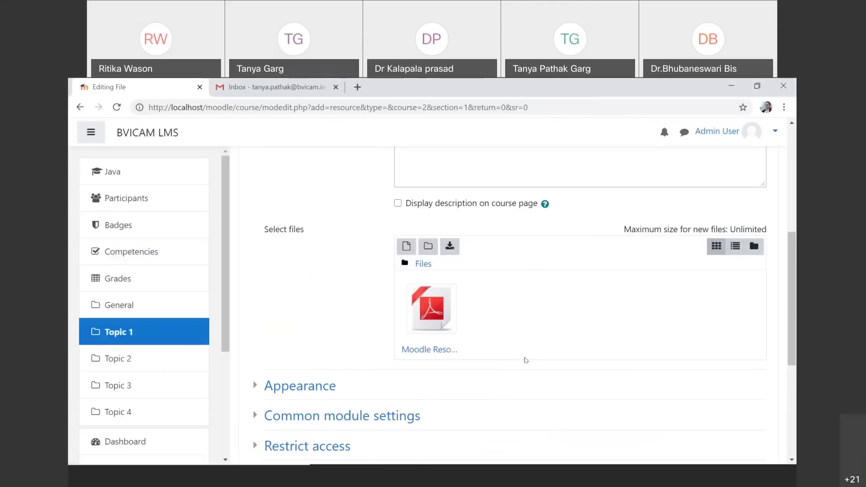
scroll(525, 360, "down", 5)
left_click(487, 335)
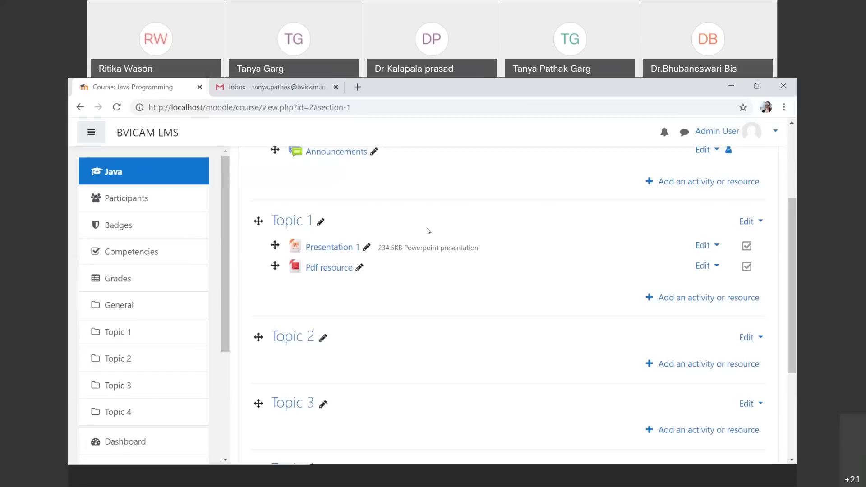
Start a new Folder resource in Topic 1 and name it "Lab Programs".
left_click(717, 300)
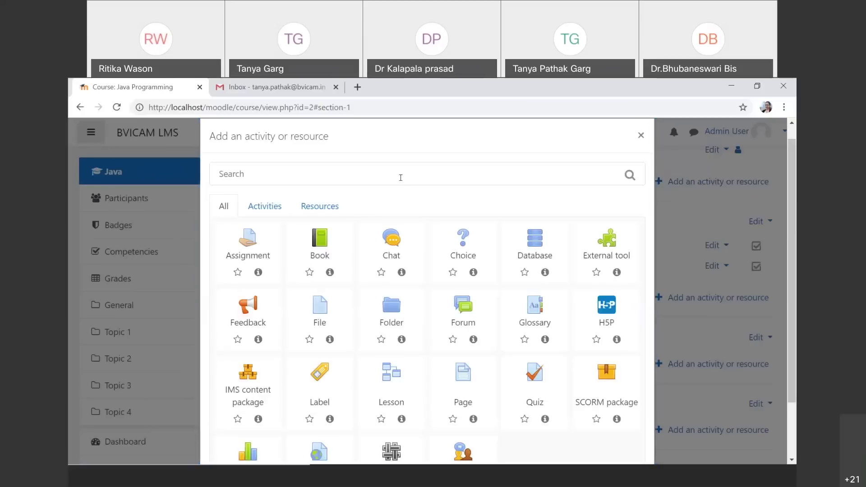
left_click(329, 213)
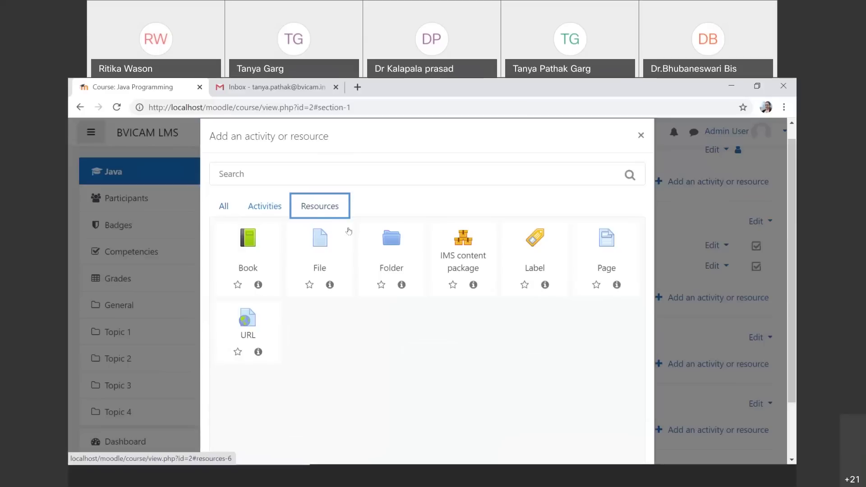
left_click(389, 259)
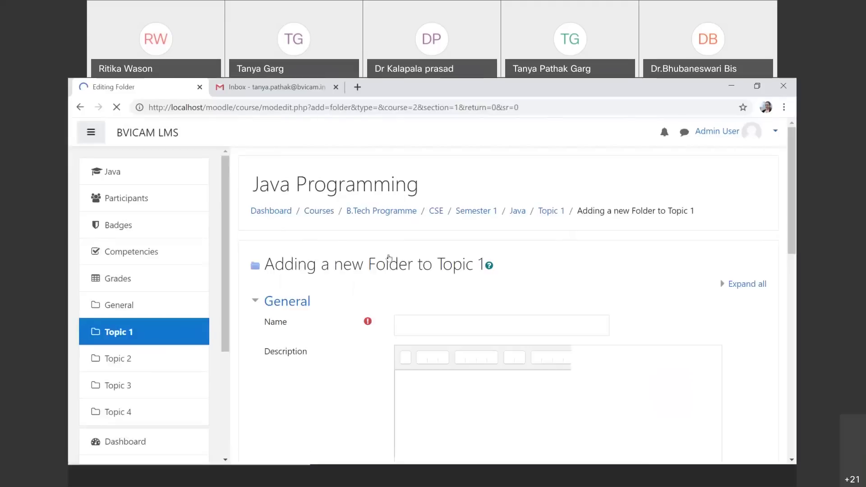
left_click(428, 328)
type("L")
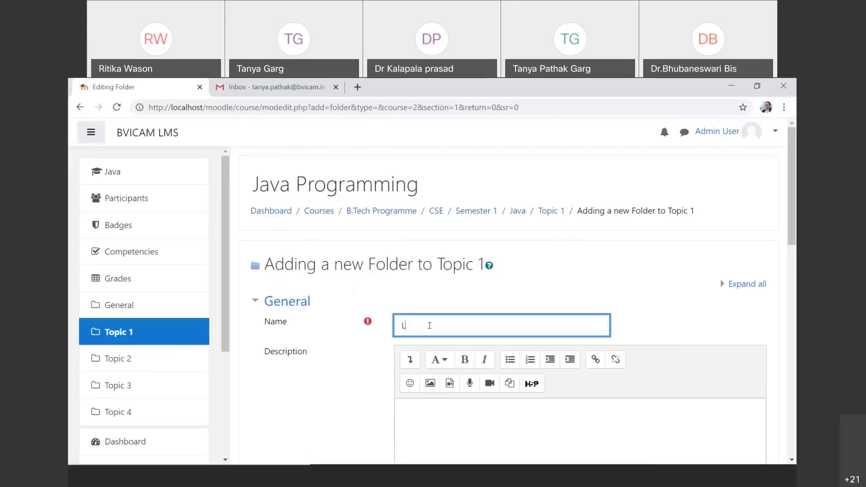
type("ab Programs")
scroll(429, 325, "down", 2)
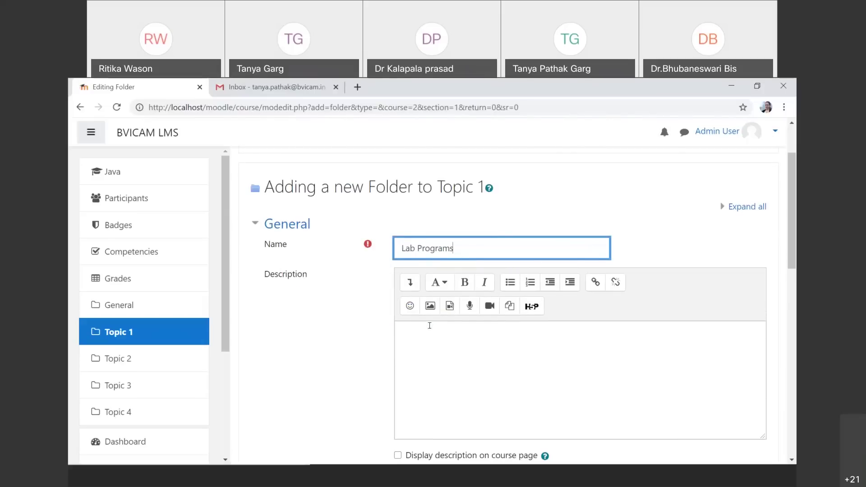
scroll(430, 325, "down", 1)
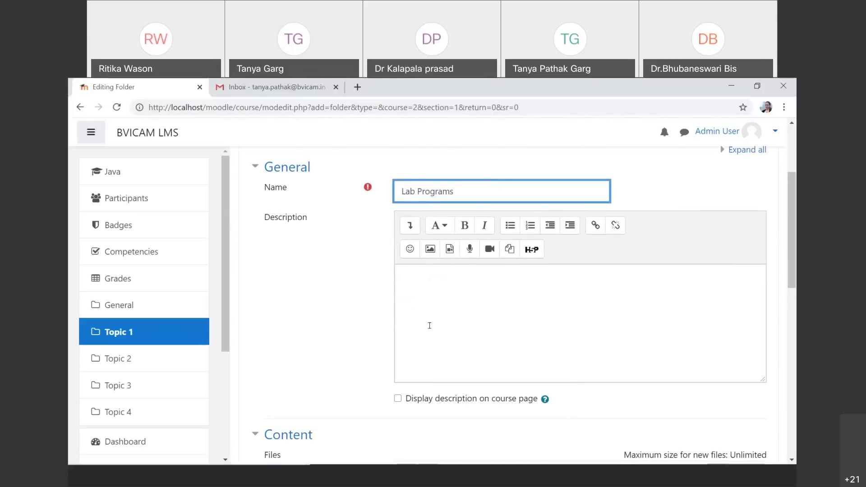
Start a file upload for the folder's content and browse the computer to the BVICAM > Java 2020 > Class Demo folder.
scroll(429, 326, "down", 5)
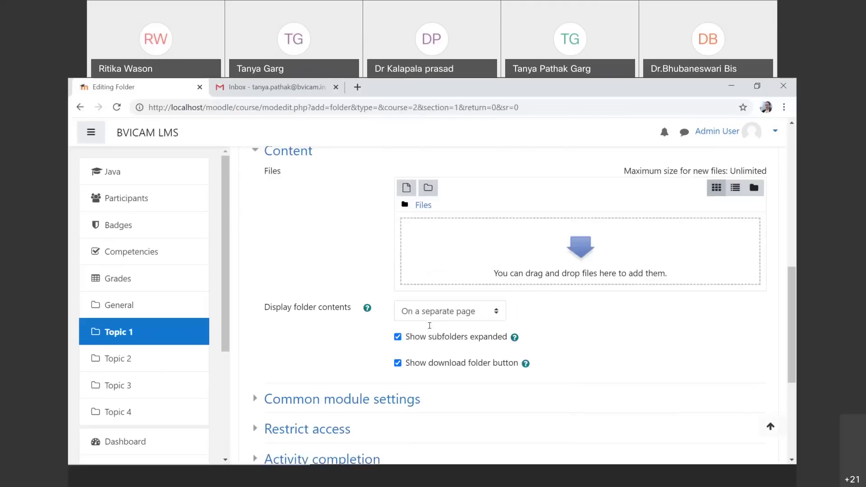
scroll(429, 325, "up", 1)
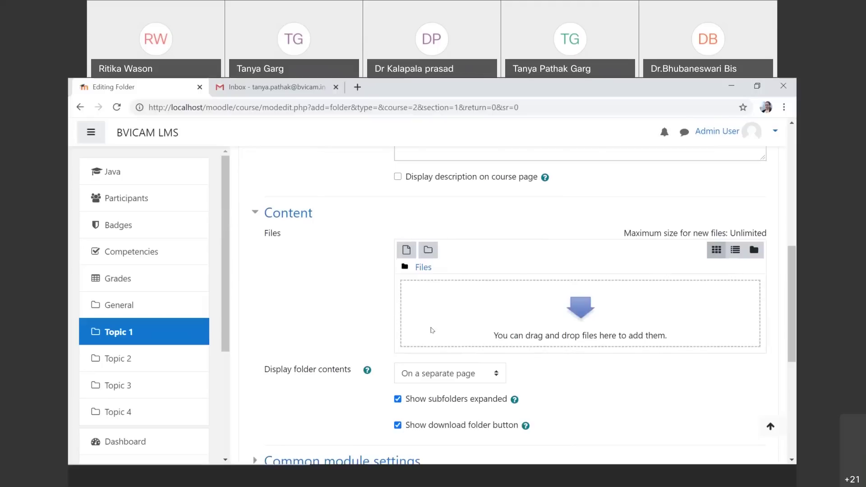
left_click(406, 250)
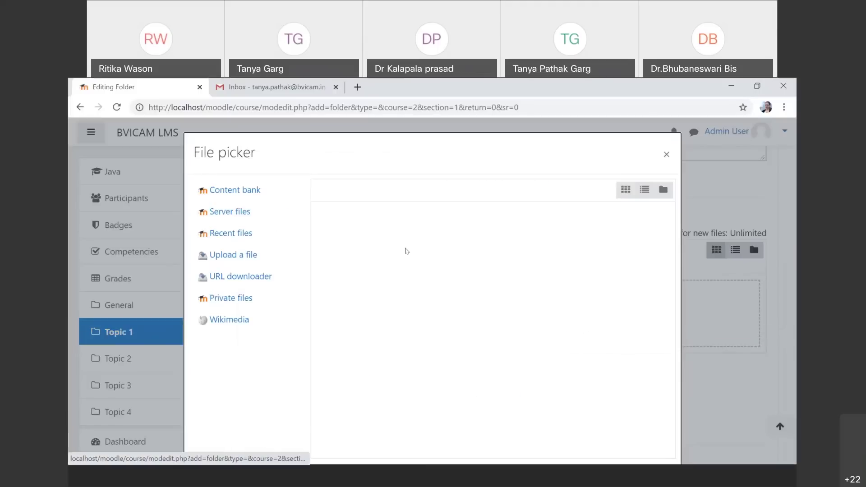
left_click(266, 256)
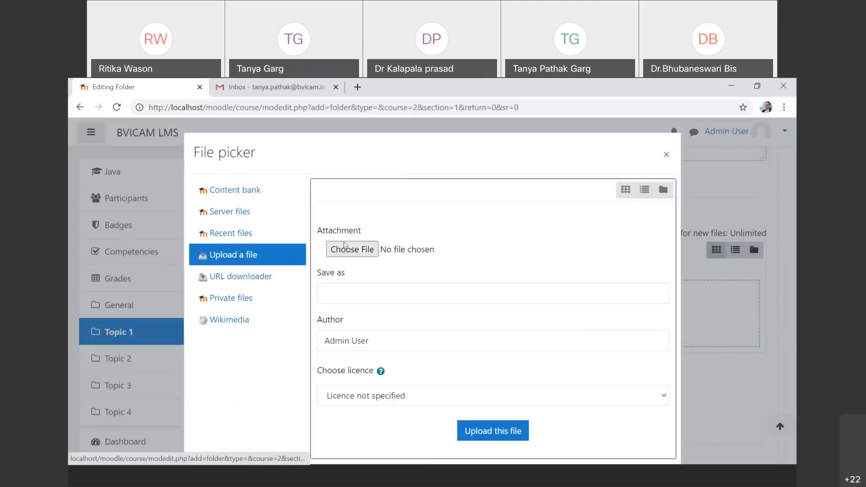
left_click(366, 251)
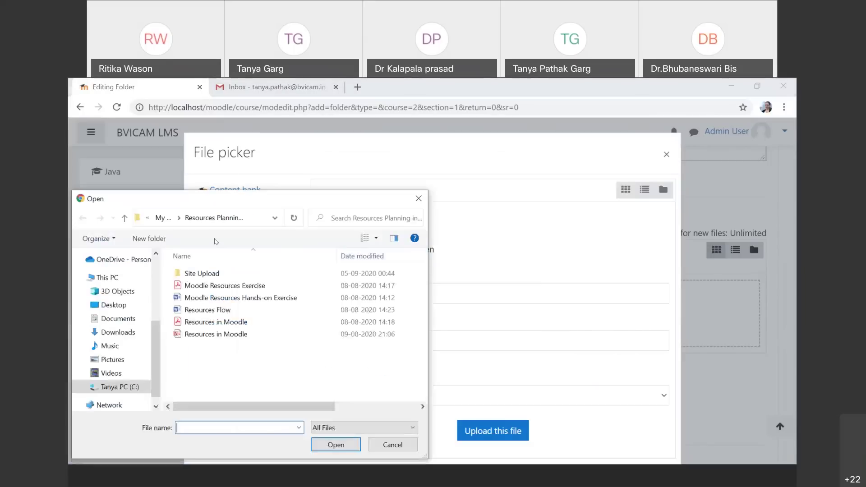
double_click(217, 273)
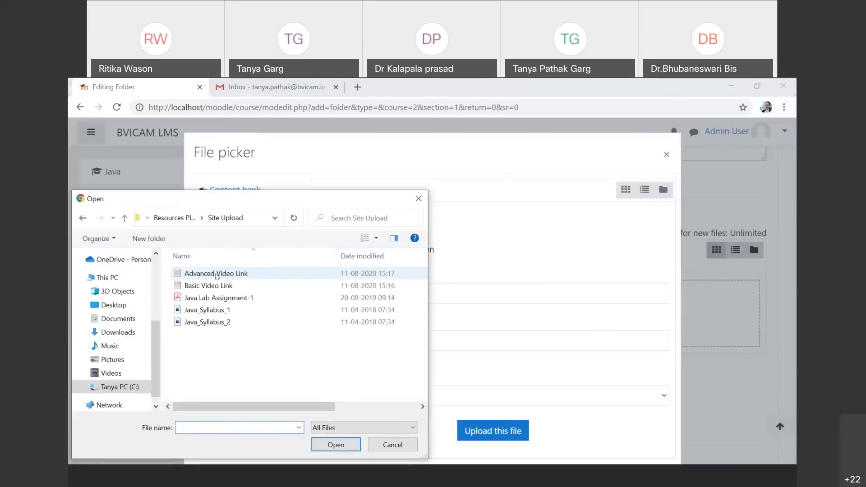
left_click(113, 387)
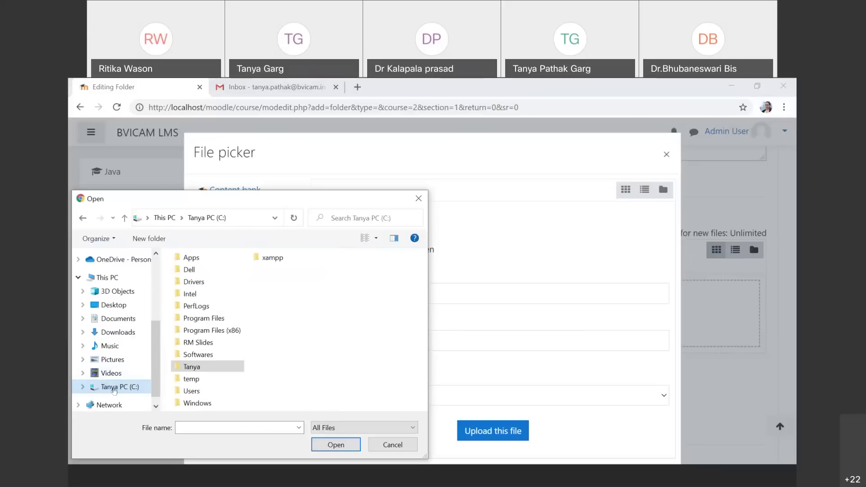
double_click(211, 371)
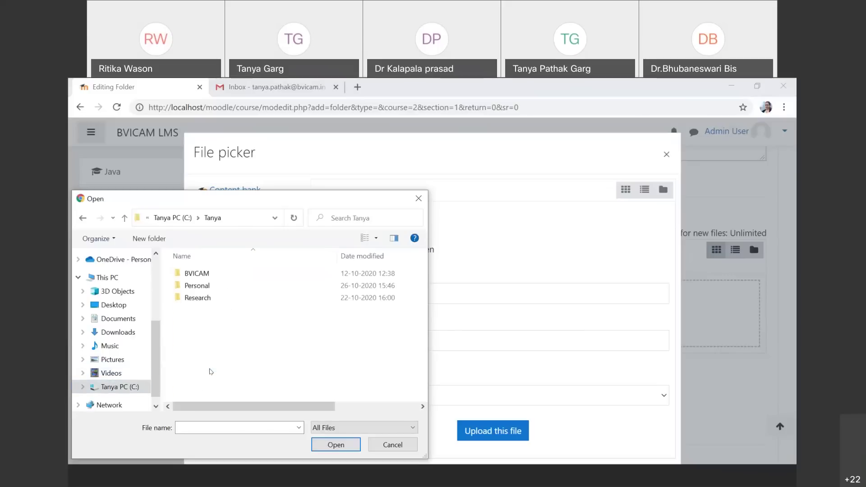
double_click(217, 273)
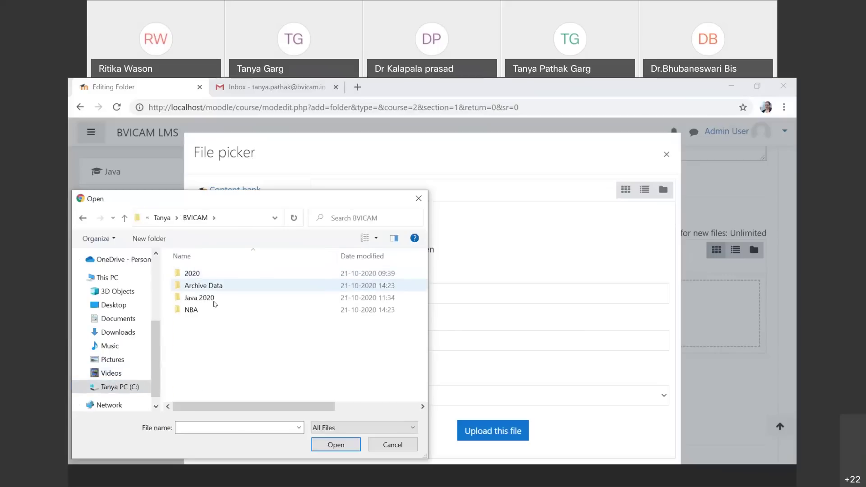
double_click(199, 298)
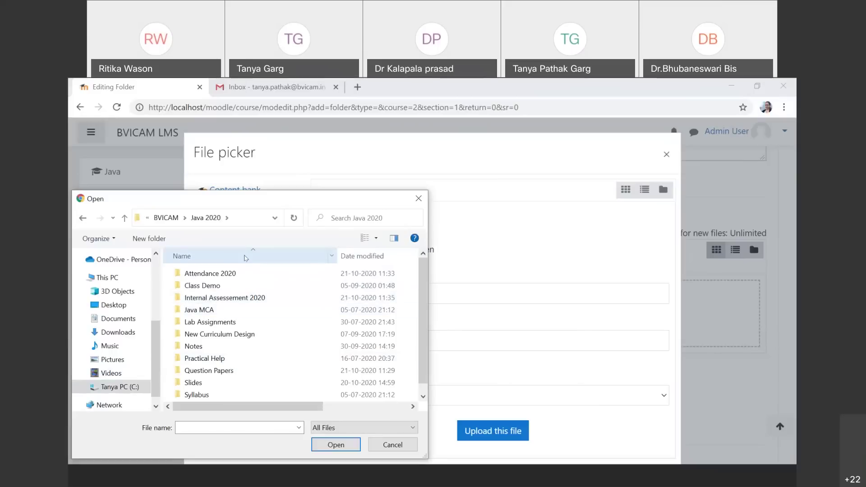
double_click(242, 288)
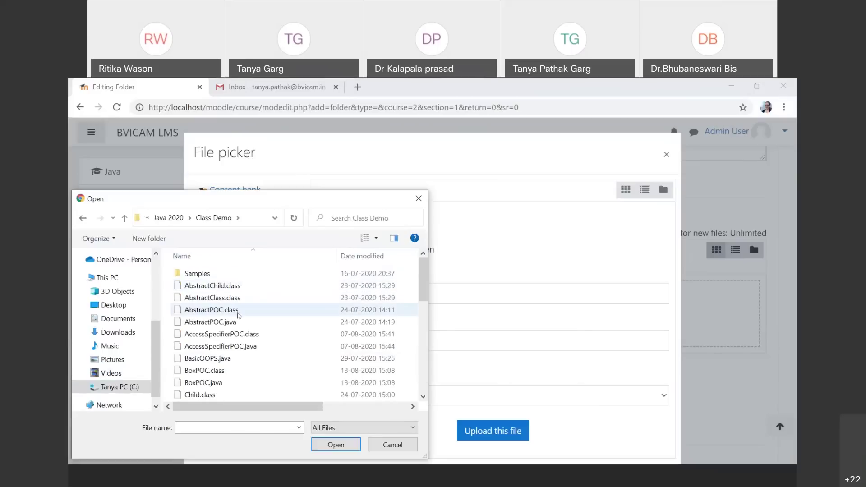
Choose BoxPOC.java from the Class Demo folder and upload it to the folder's files.
left_click(235, 346)
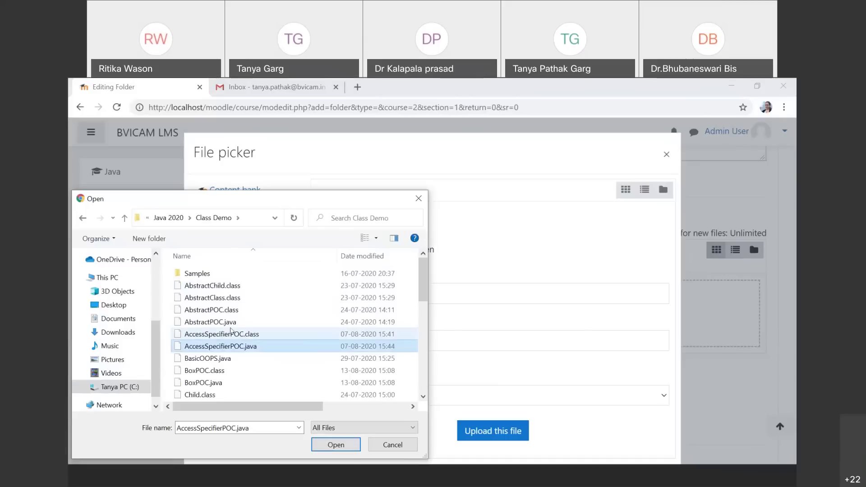
left_click(217, 322)
left_click(215, 382)
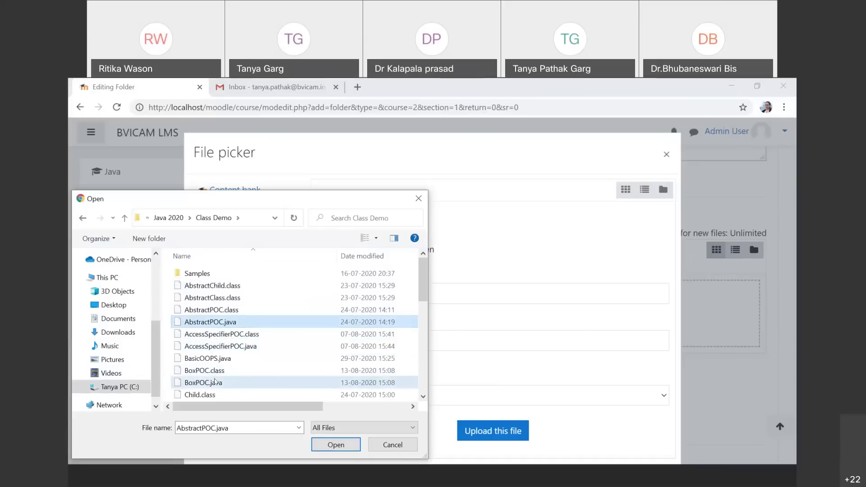
left_click(346, 444)
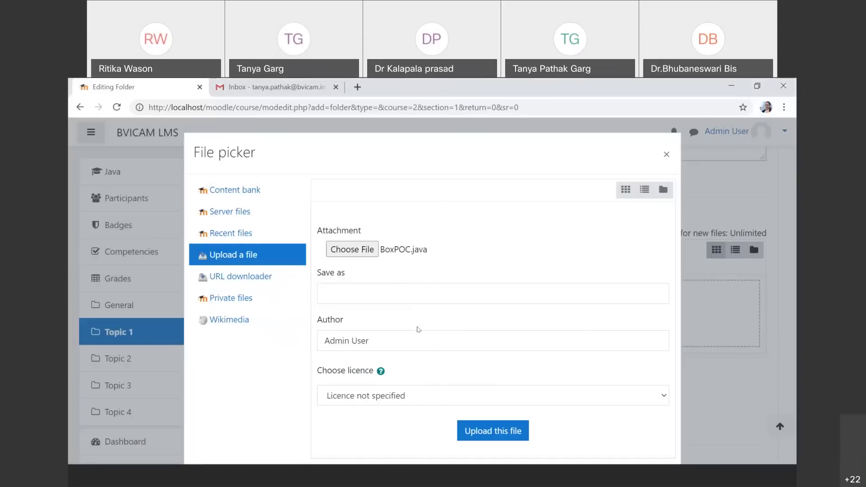
left_click(506, 431)
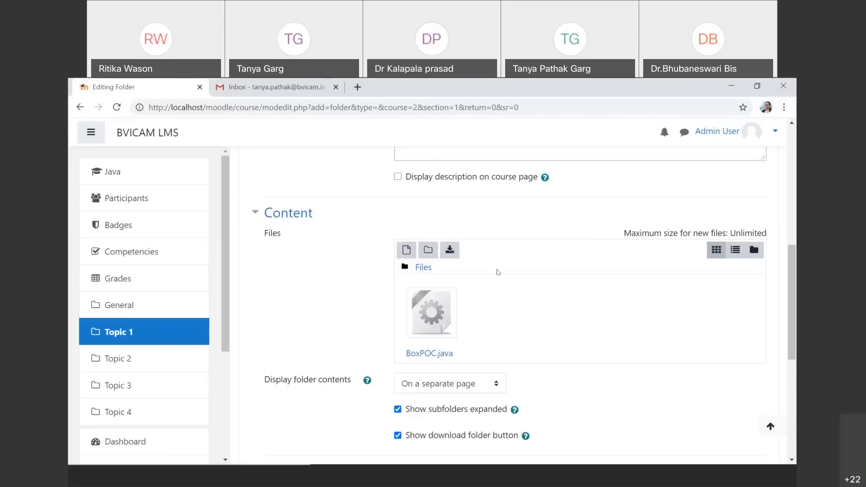
Upload AbstractPOC.java from the Class Demo folder as another file of the folder resource.
left_click(406, 249)
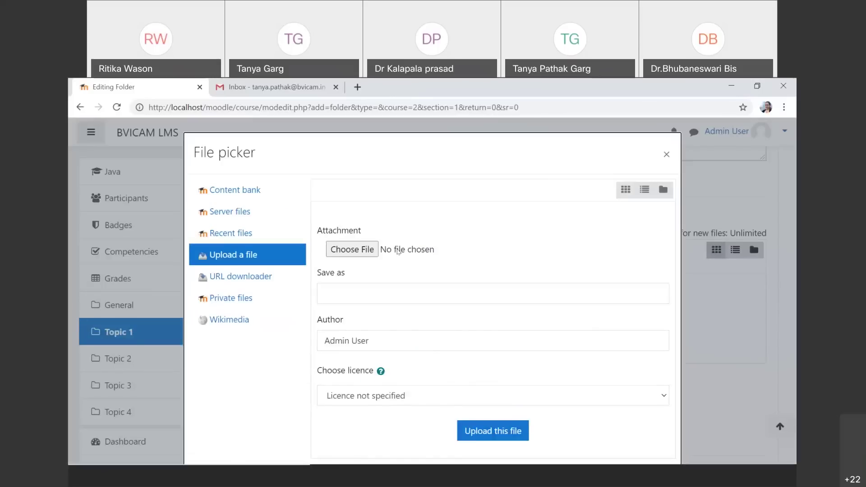
left_click(362, 249)
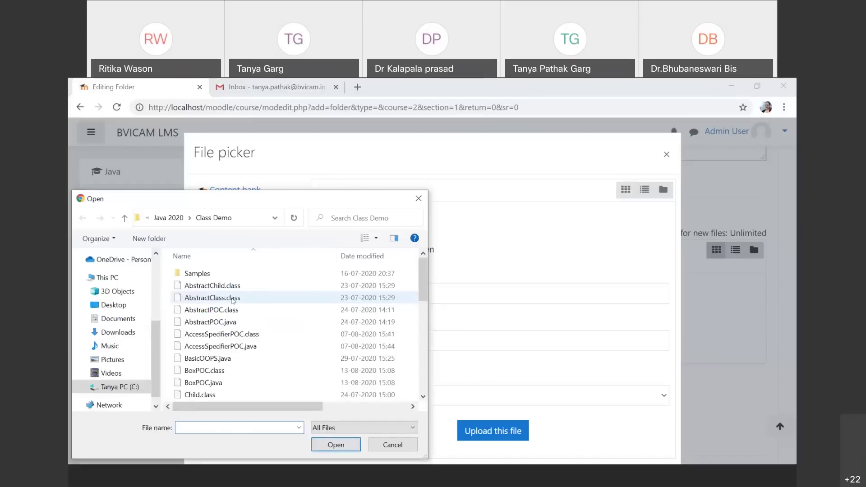
left_click(235, 324)
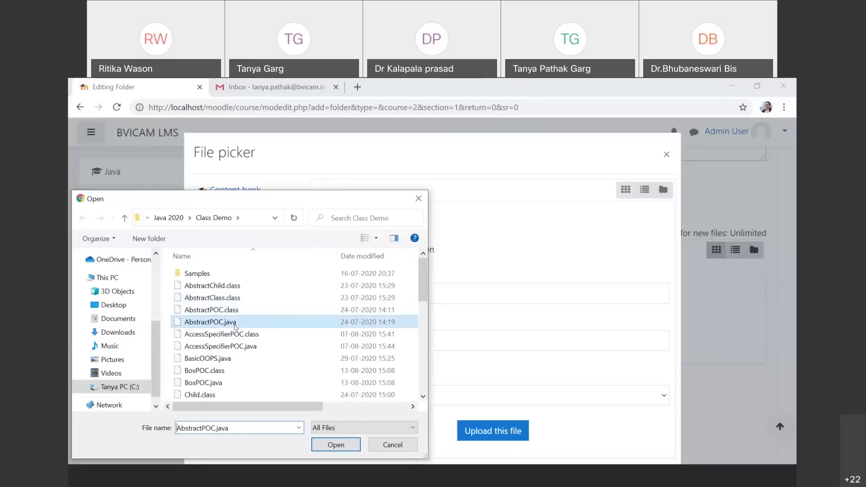
left_click(336, 445)
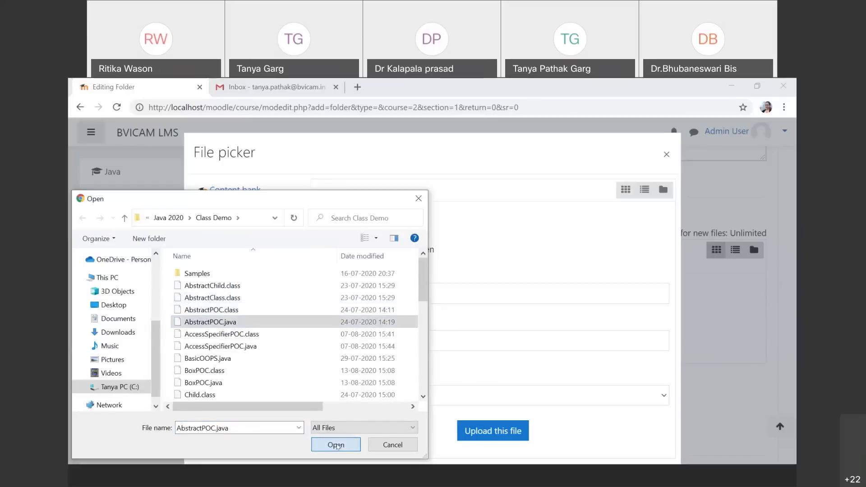
left_click(494, 435)
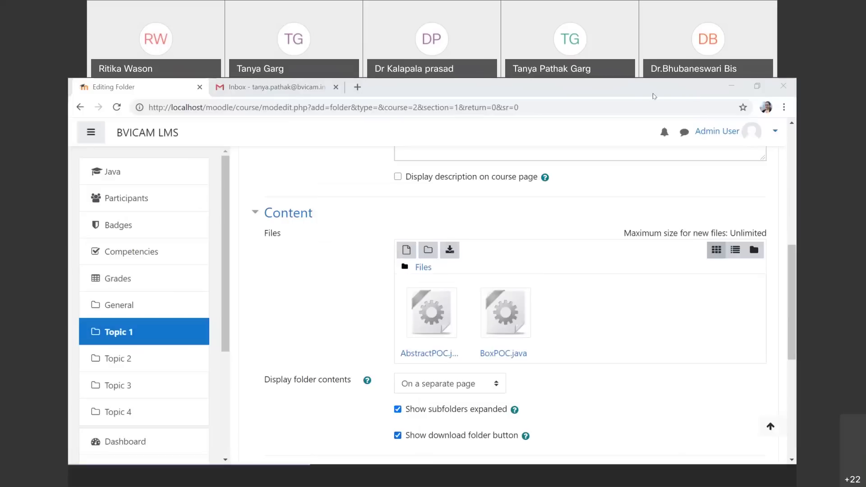
Switch to File Explorer and open the Class Demo folder under BVICAM > Java 2020.
key("alt+Tab")
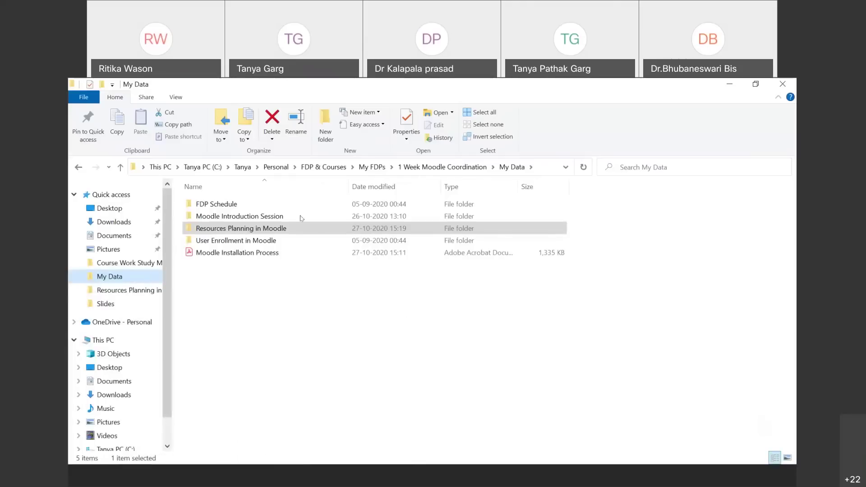
left_click(243, 167)
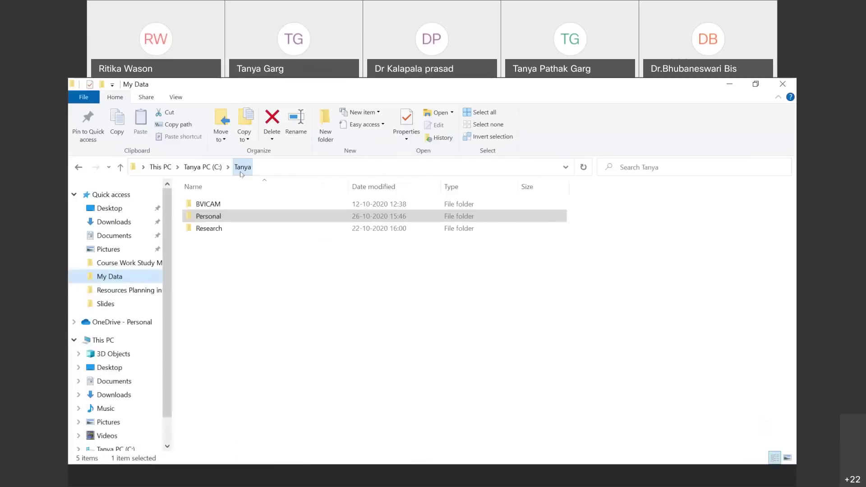
double_click(250, 204)
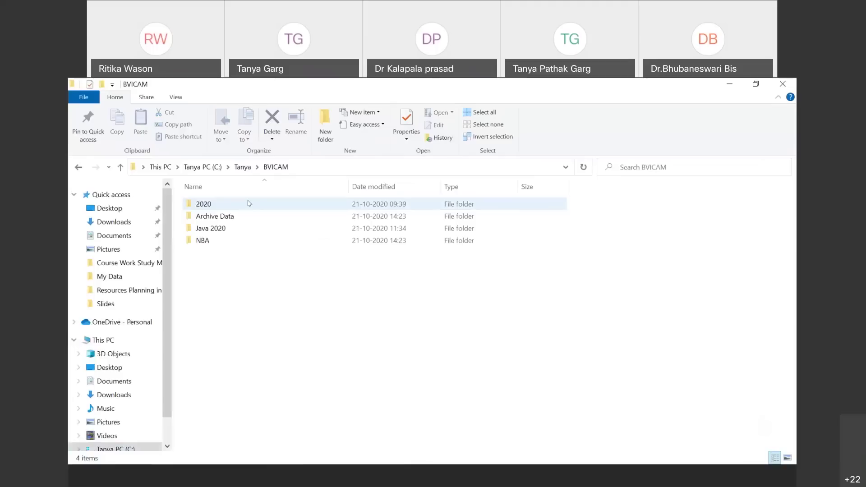
double_click(244, 228)
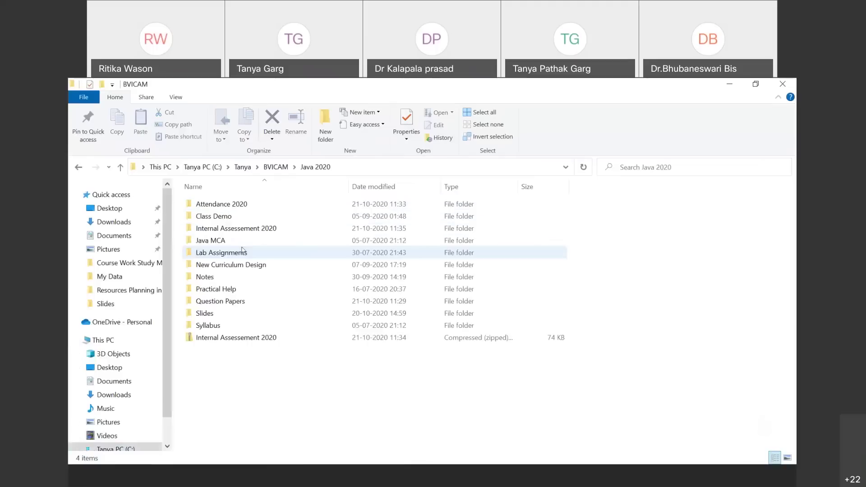
double_click(267, 217)
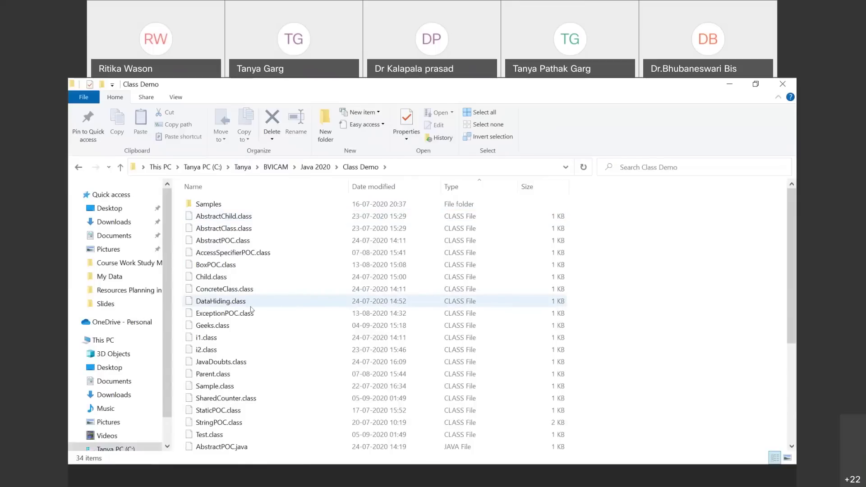
Select DataHiding.java, EqualsPOC.java and ExceptionPOC.java together and drop them into the folder resource's file area in Moodle.
scroll(244, 382, "down", 5)
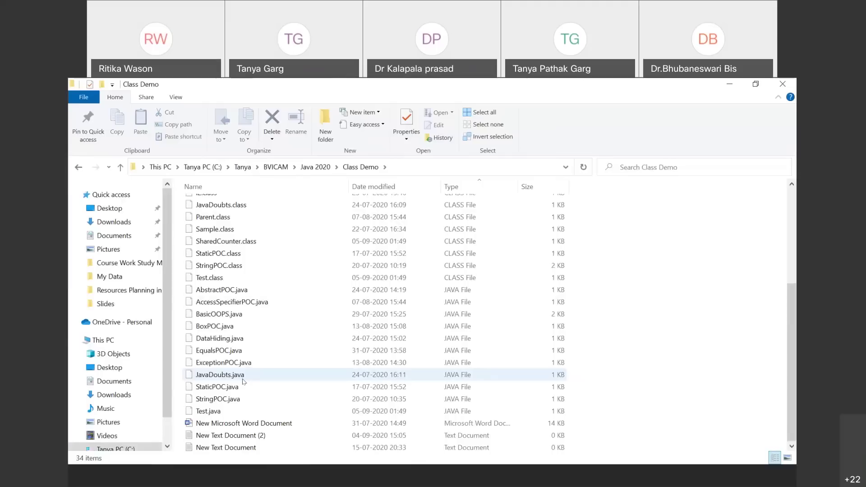
left_click(244, 337)
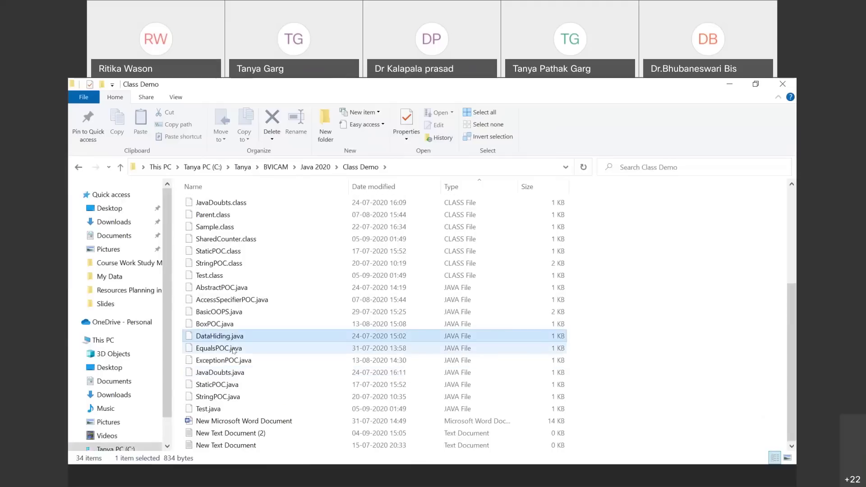
left_click(234, 350, "ctrl")
left_click(234, 361, "ctrl")
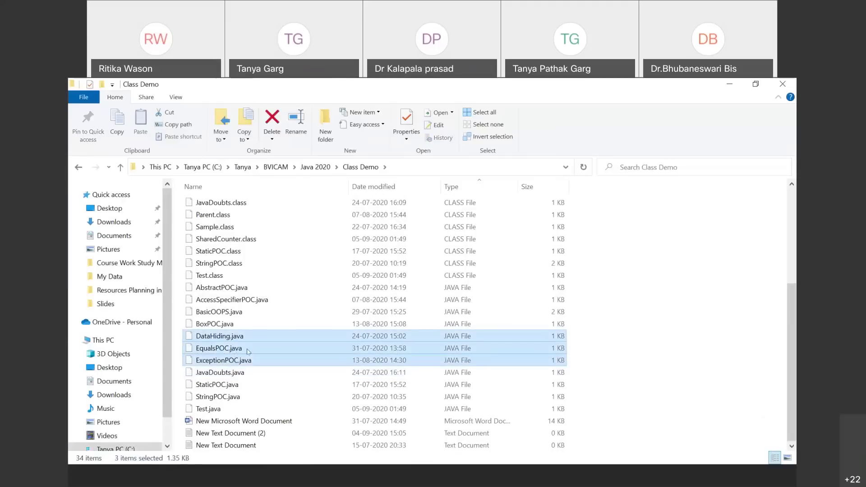
left_click_drag(360, 471, 502, 334)
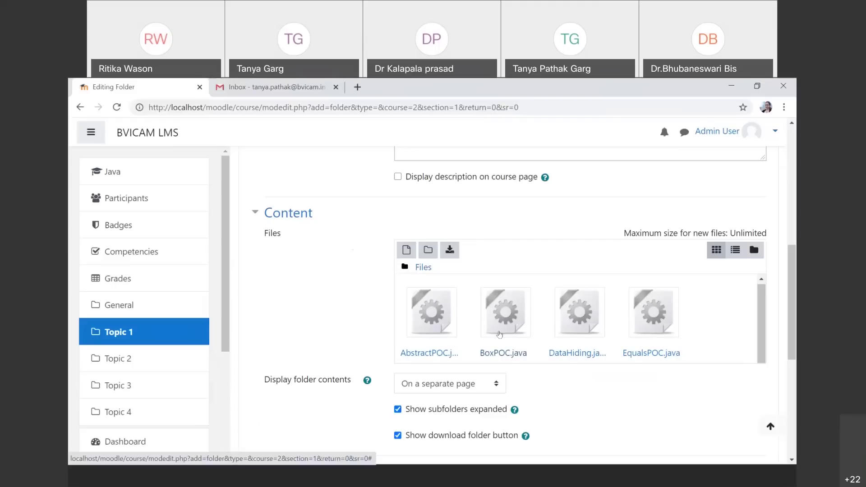
Save the Lab Programs folder resource with its default display settings and return to the course.
scroll(551, 401, "down", 3)
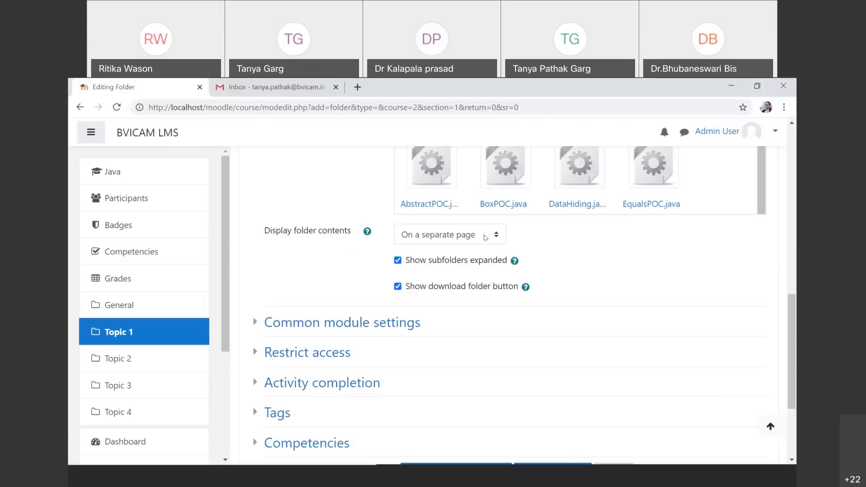
scroll(484, 237, "down", 3)
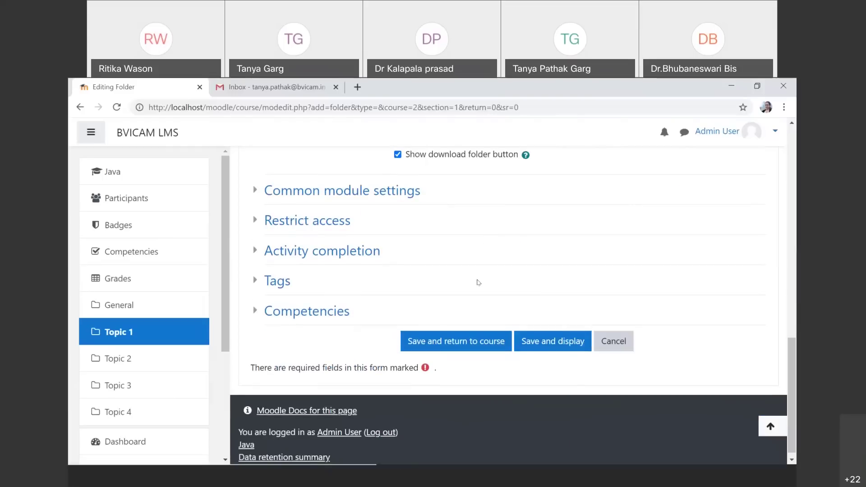
left_click(473, 343)
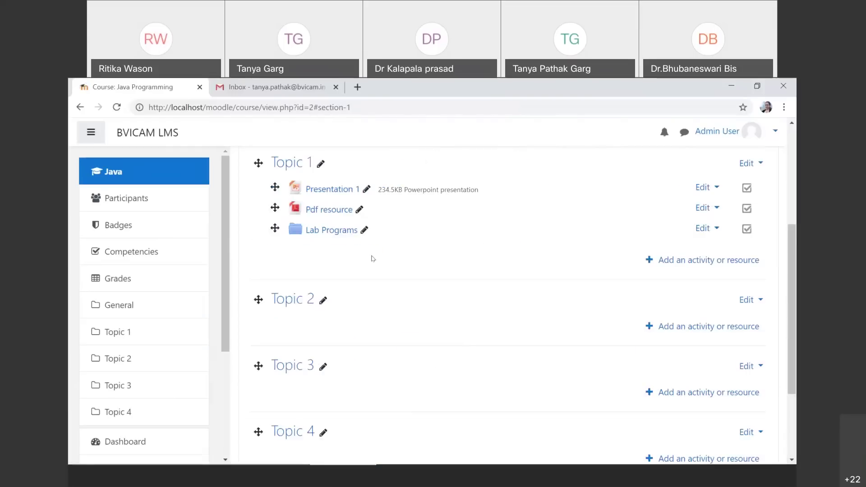
Open the Lab Programs folder in Topic 1 to check its uploaded Java files, and return to the course page.
left_click(311, 232)
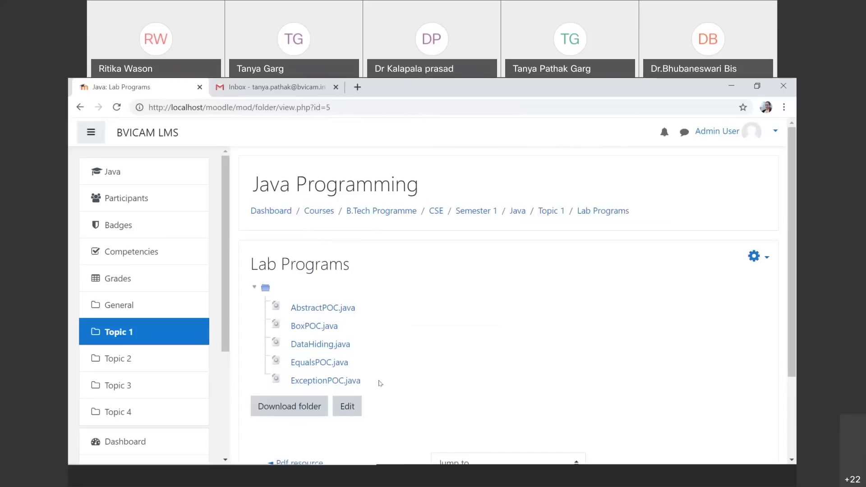
left_click(80, 114)
right_click(80, 113)
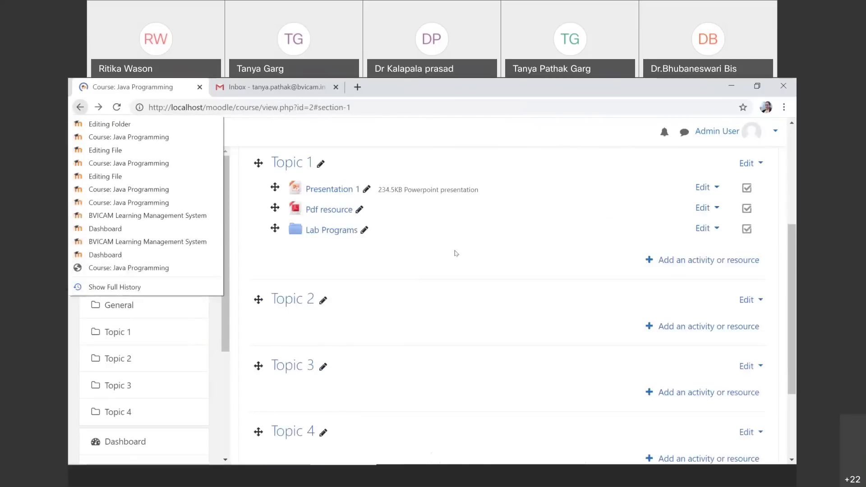
left_click(368, 164)
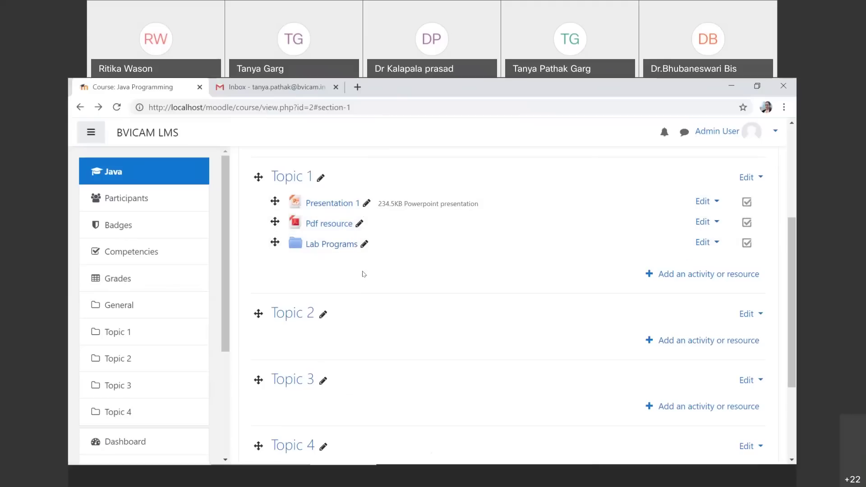
Add a Label resource to Topic 1 with the text "Beginning of Section 2", then save it and return to the course.
left_click(698, 275)
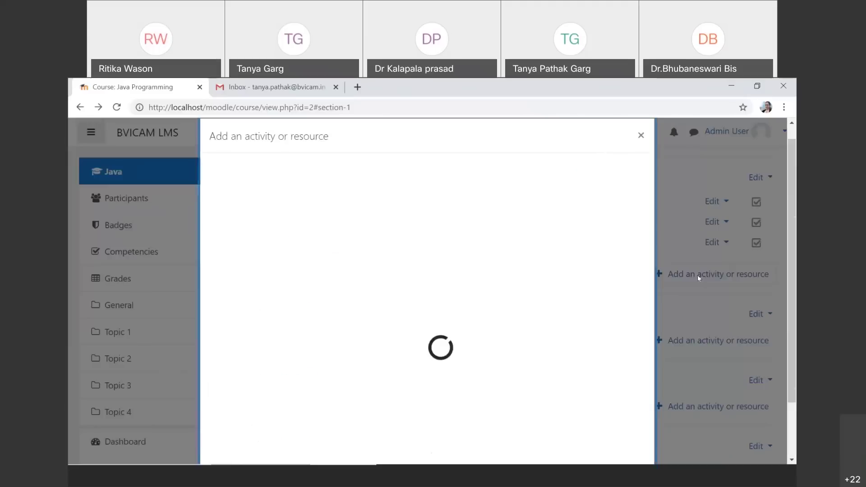
left_click(320, 206)
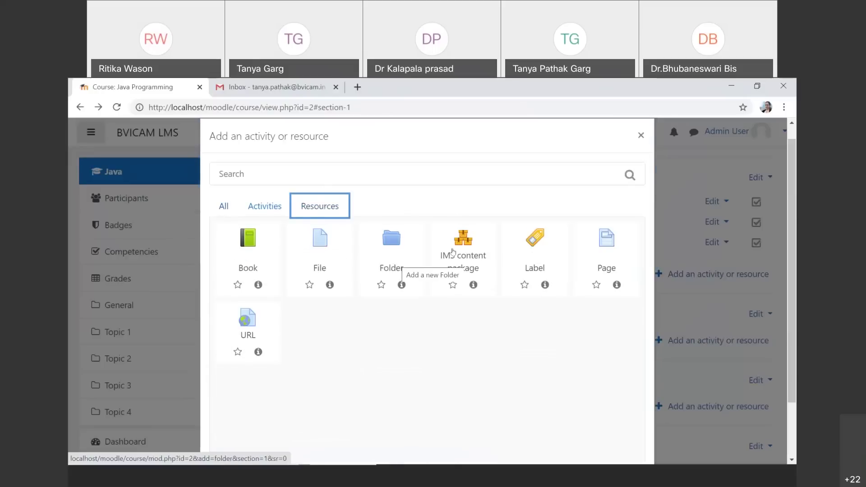
left_click(542, 276)
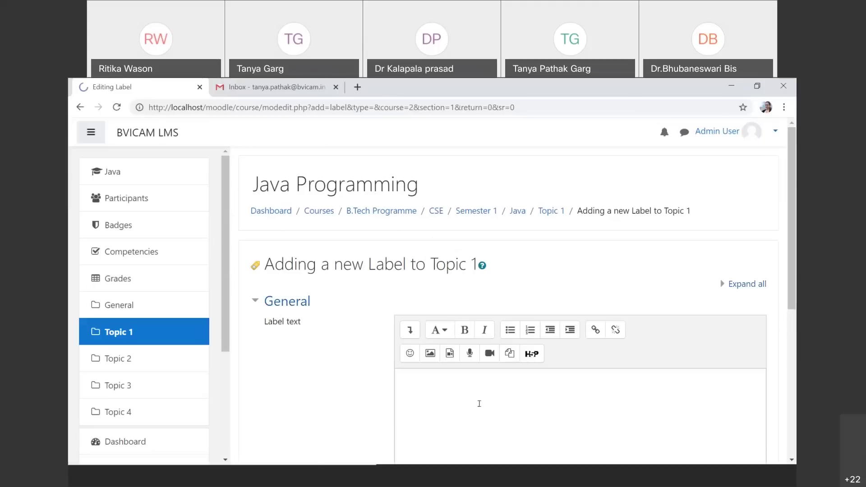
left_click(479, 404)
scroll(480, 406, "down", 3)
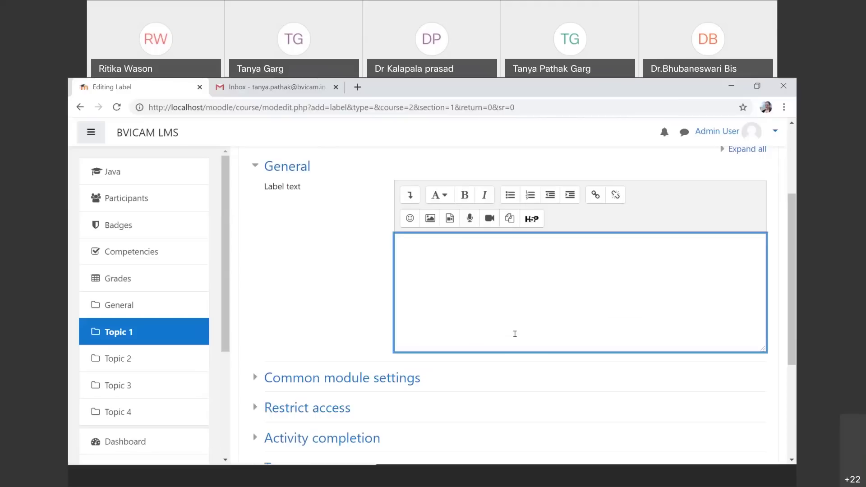
type("Beginning of Section 2")
scroll(515, 334, "down", 1)
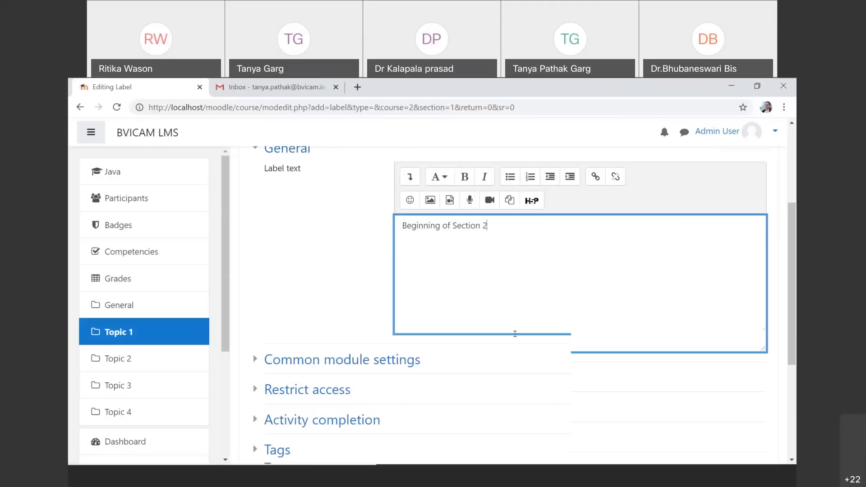
scroll(515, 334, "down", 3)
left_click(477, 388)
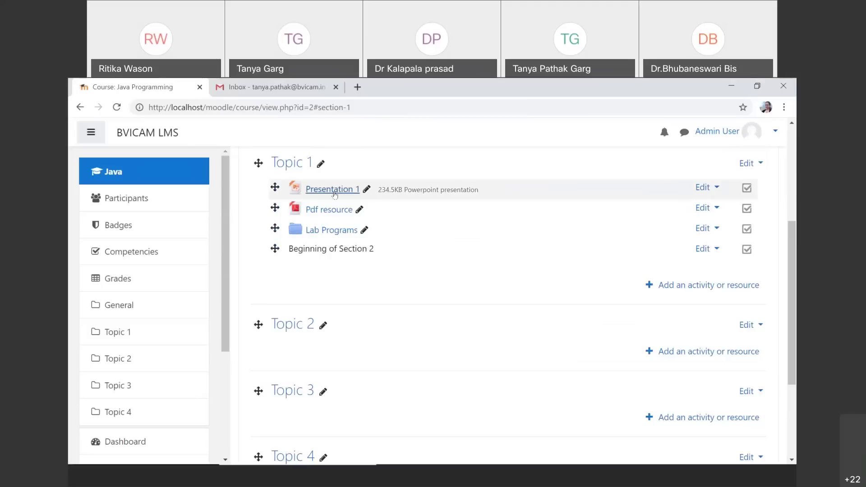
Move the "Beginning of Section 2" label above the Lab Programs folder in Topic 1.
double_click(321, 251)
triple_click(320, 251)
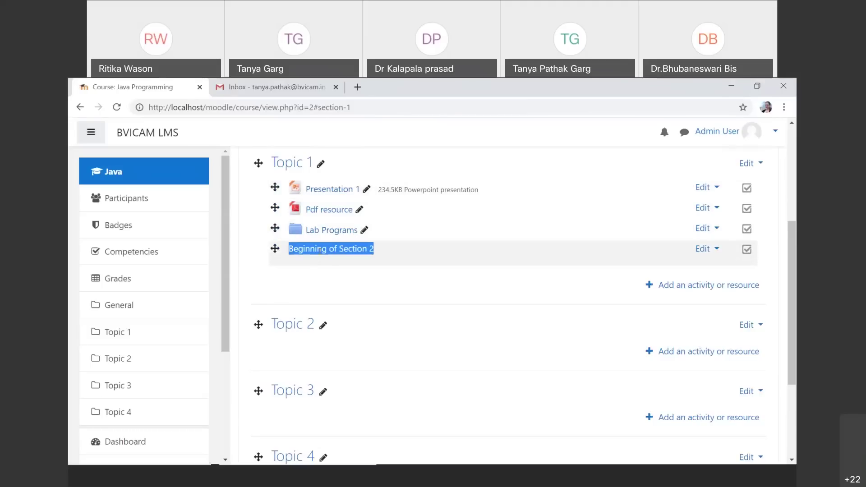
left_click(321, 251)
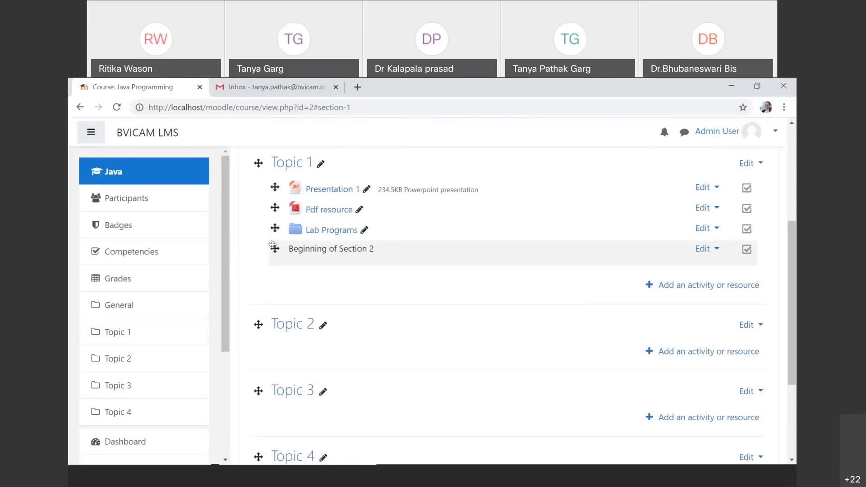
left_click_drag(275, 248, 277, 227)
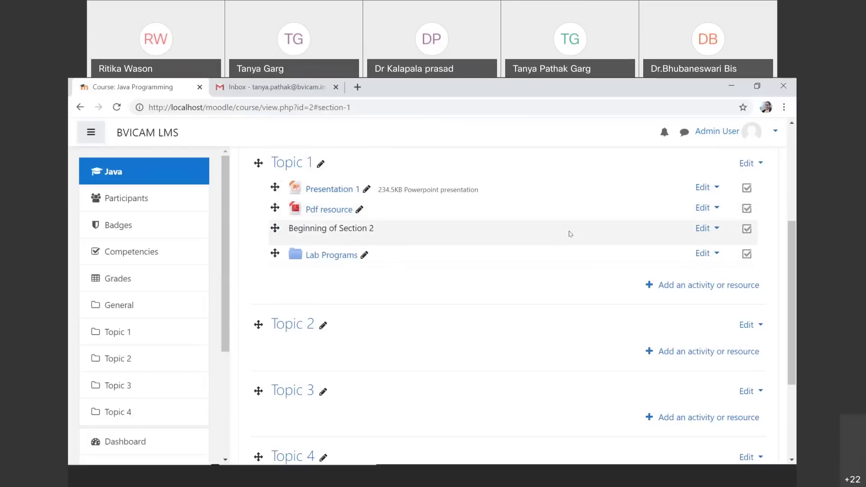
Start a new Page resource in Topic 1 and name it "Page Resource", leaving the description empty.
left_click(723, 294)
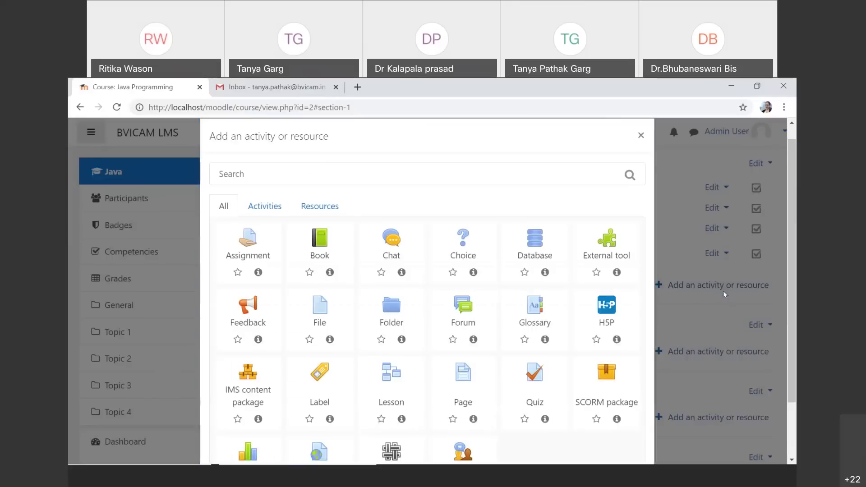
left_click(336, 210)
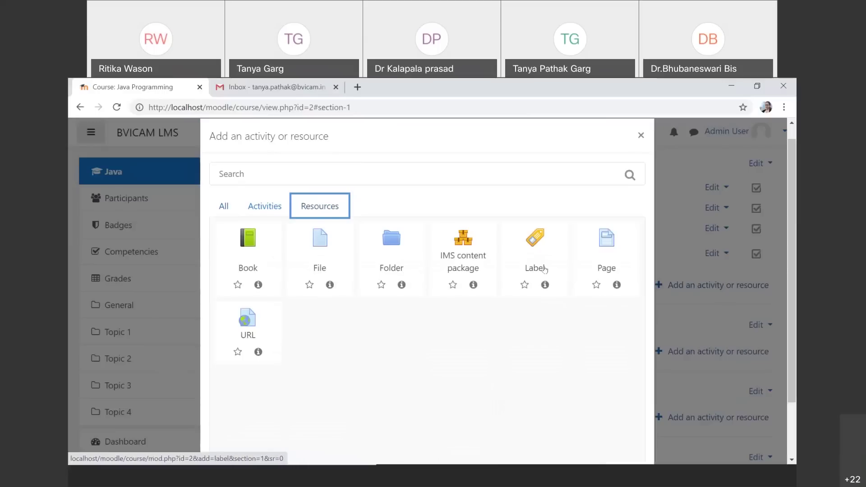
left_click(608, 266)
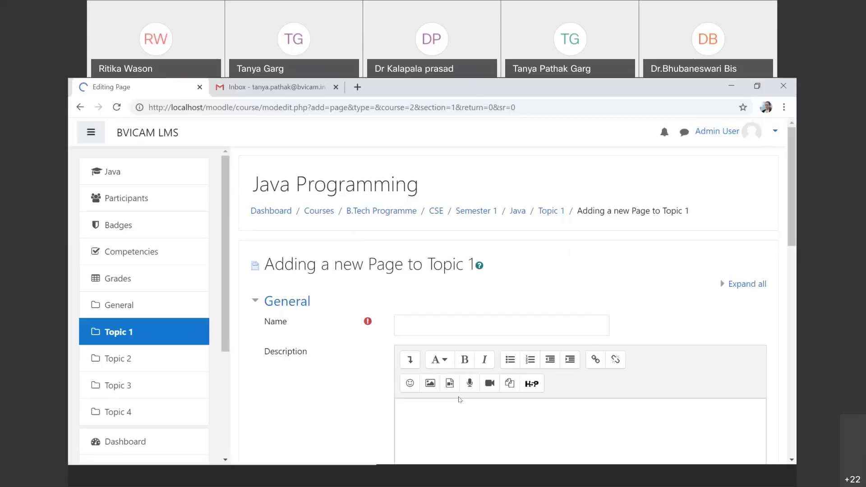
scroll(460, 400, "down", 2)
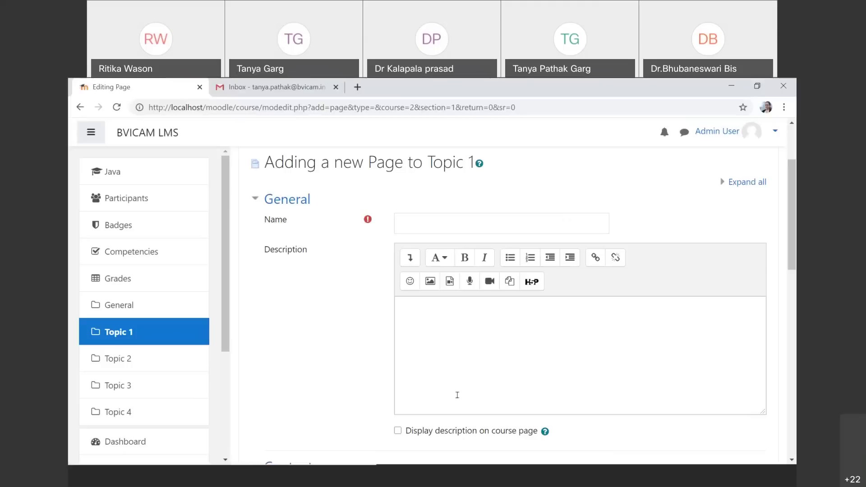
left_click(477, 225)
type("Page Resource")
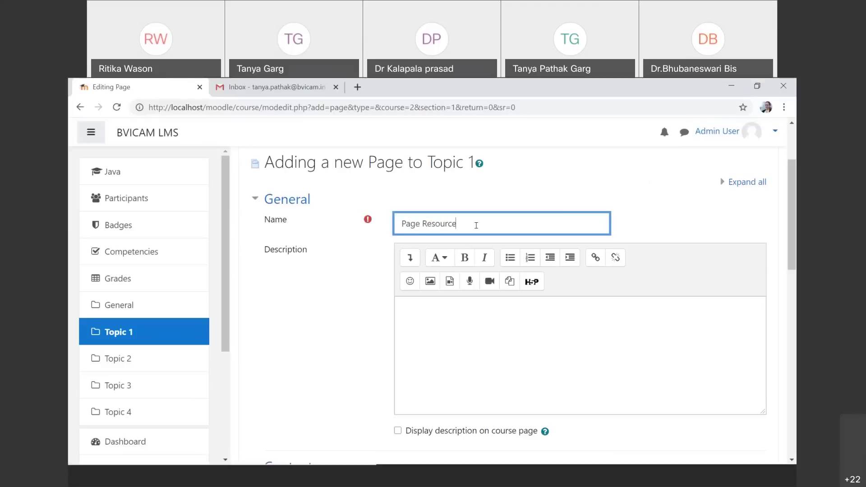
left_click(481, 354)
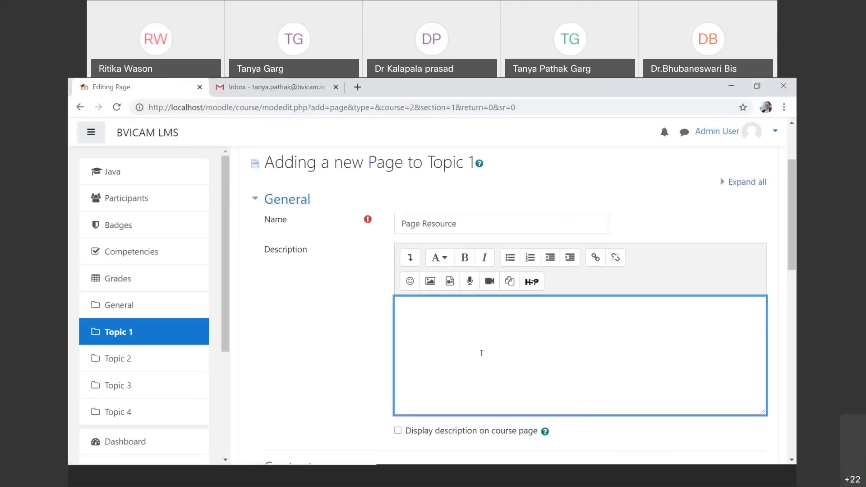
Enter "Start of Page Content" as the page content, followed by blank lines.
scroll(482, 353, "down", 5)
scroll(481, 353, "down", 1)
left_click(482, 354)
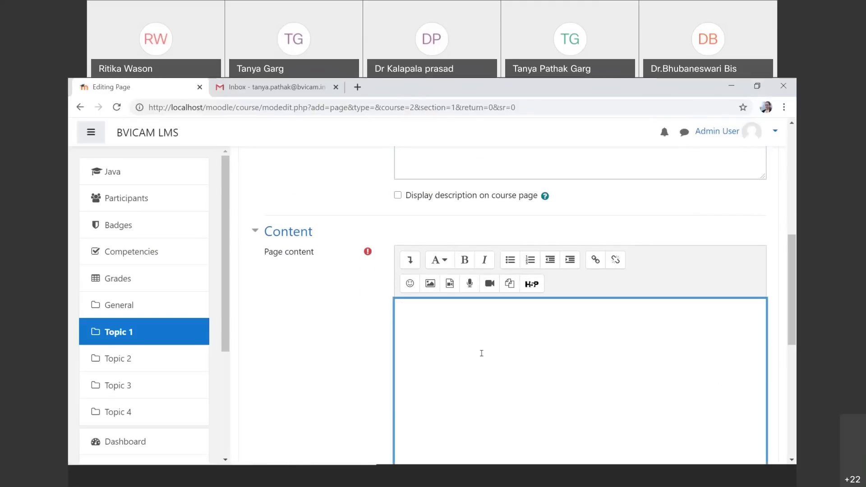
scroll(482, 354, "down", 5)
scroll(481, 354, "up", 2)
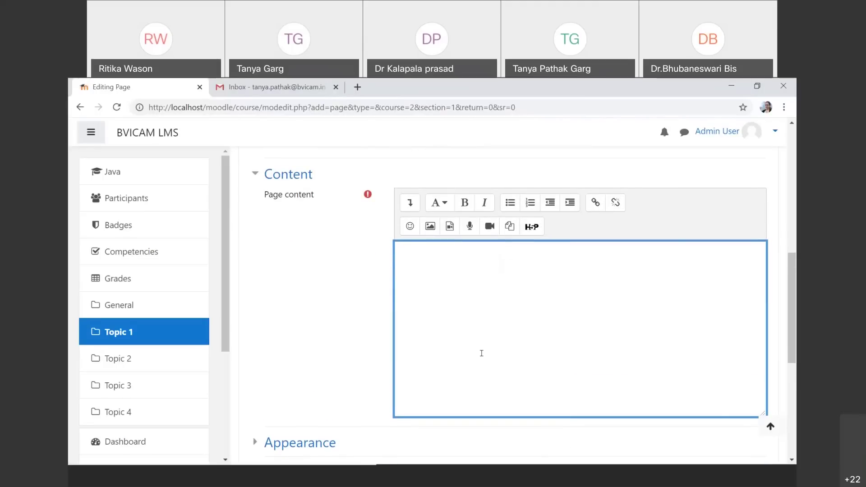
type("Start of Page Content")
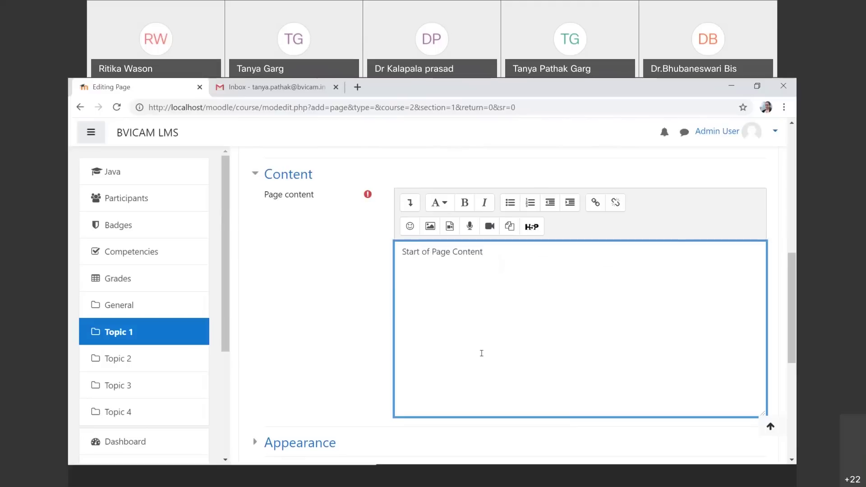
key("Return")
key("Return")
left_click(436, 230)
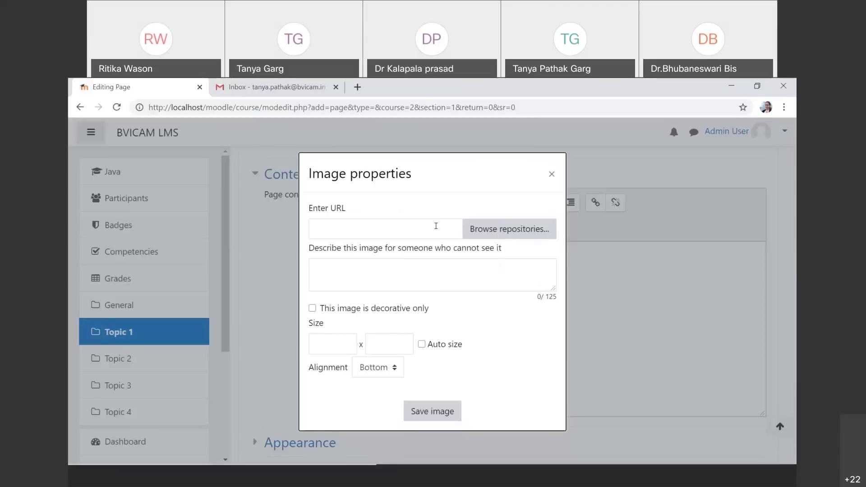
left_click(436, 226)
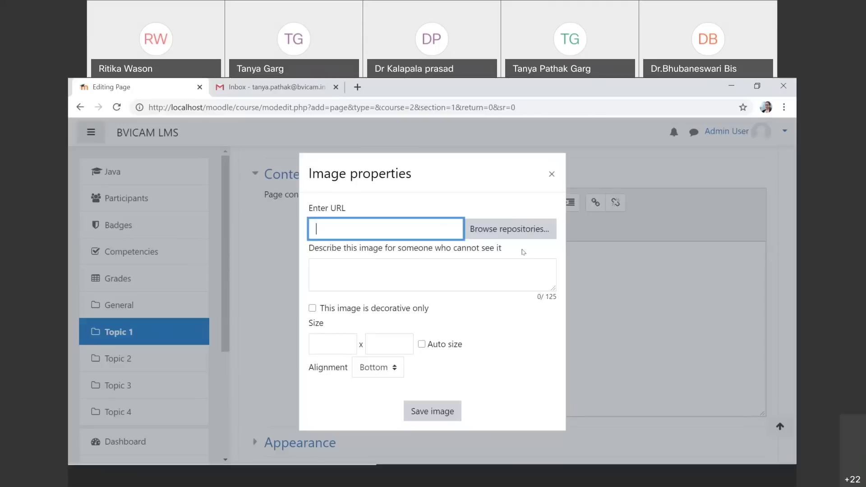
left_click(552, 174)
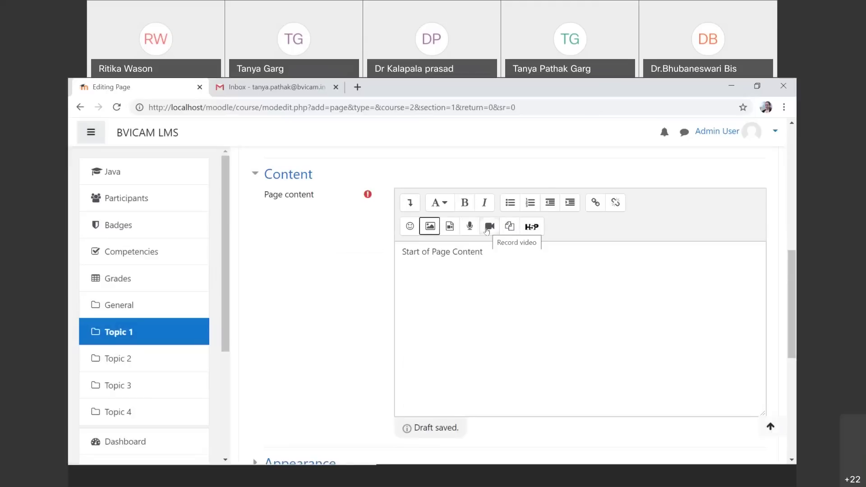
Place the cursor below the "Start of Page Content" line and open the Insert media dialog.
left_click(427, 284)
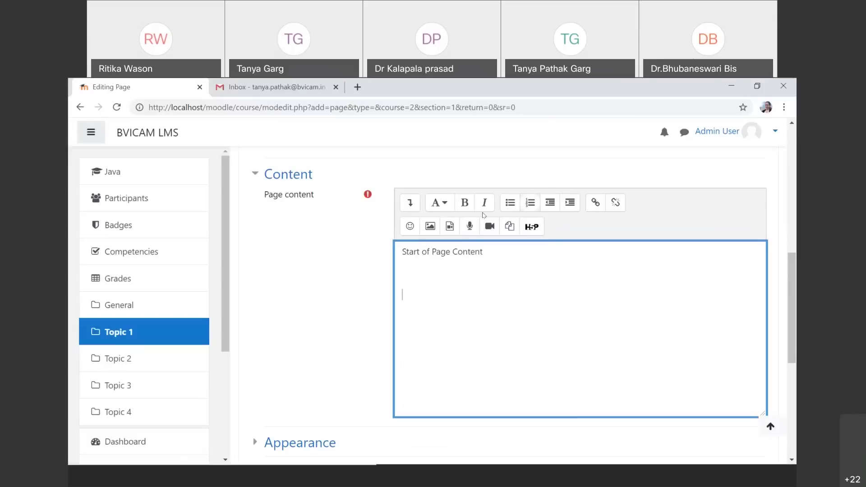
left_click(447, 231)
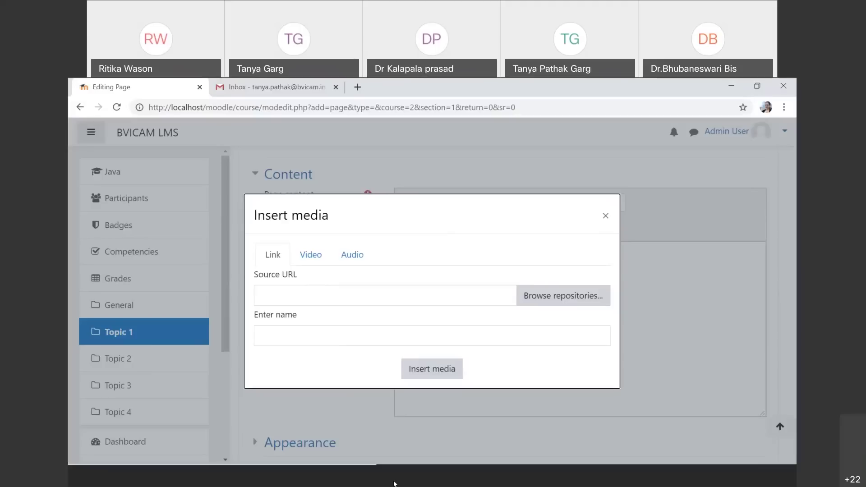
key("alt+Tab")
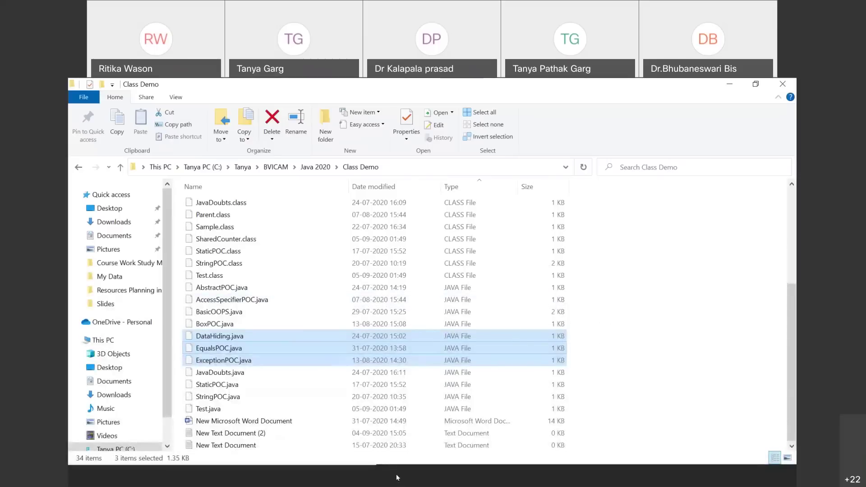
key("alt+Tab")
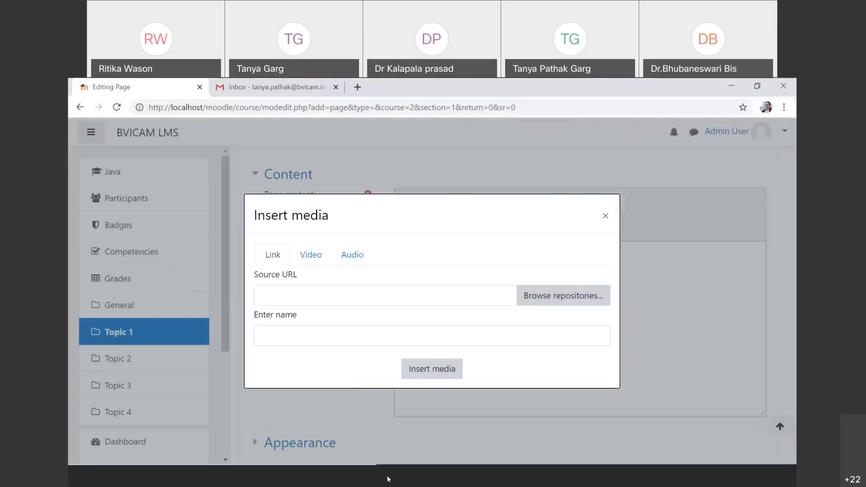
Switch to File Explorer and open the Basic Video Link text file in My Data > Resources Planning in Moodle > Site Upload.
key("alt+Tab")
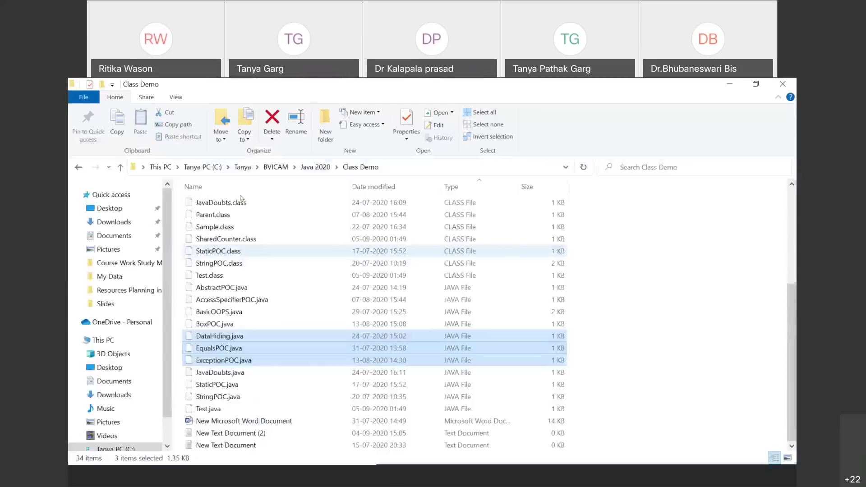
left_click(127, 280)
double_click(278, 217)
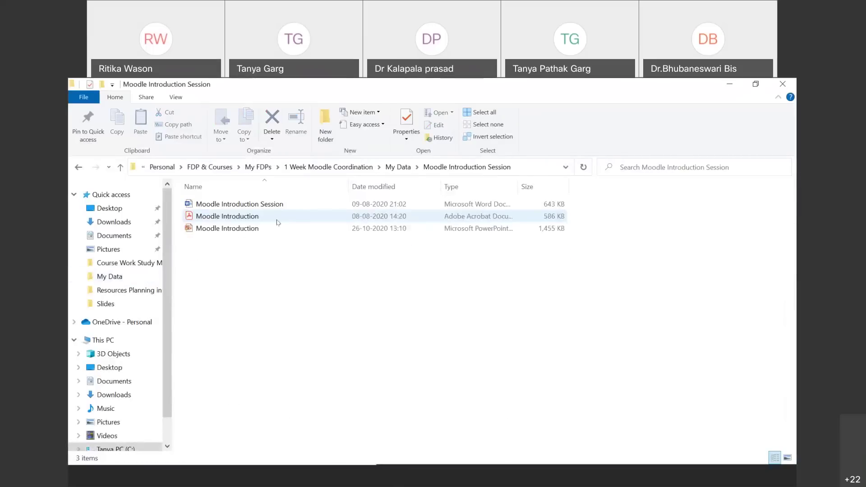
left_click(398, 167)
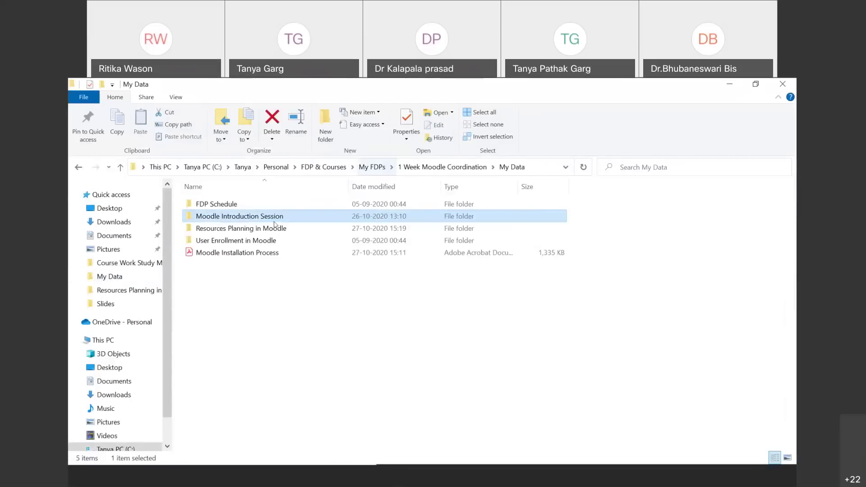
left_click(279, 229)
double_click(279, 229)
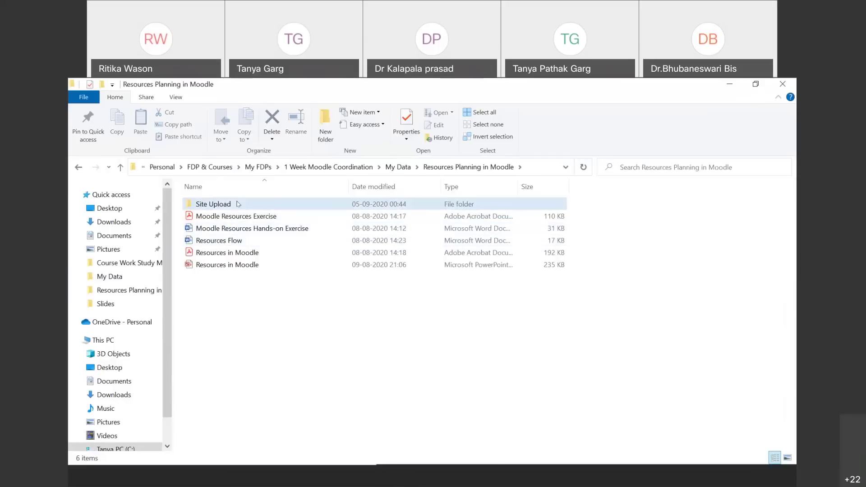
double_click(238, 204)
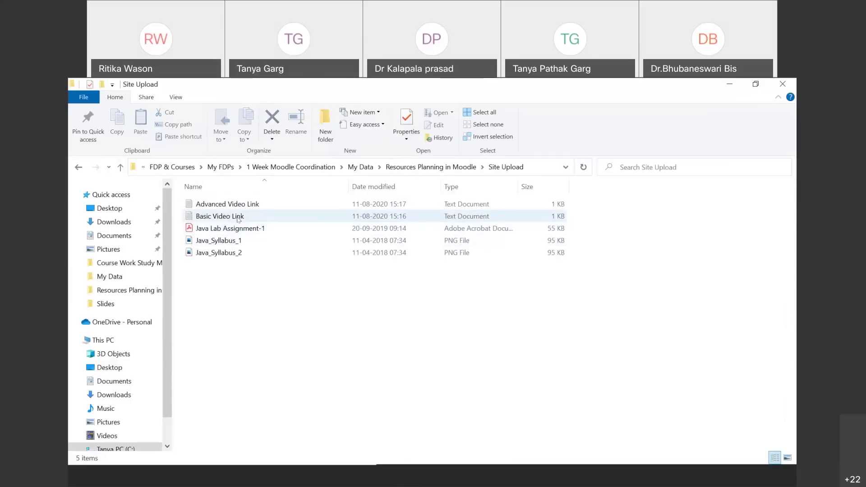
left_click(238, 217)
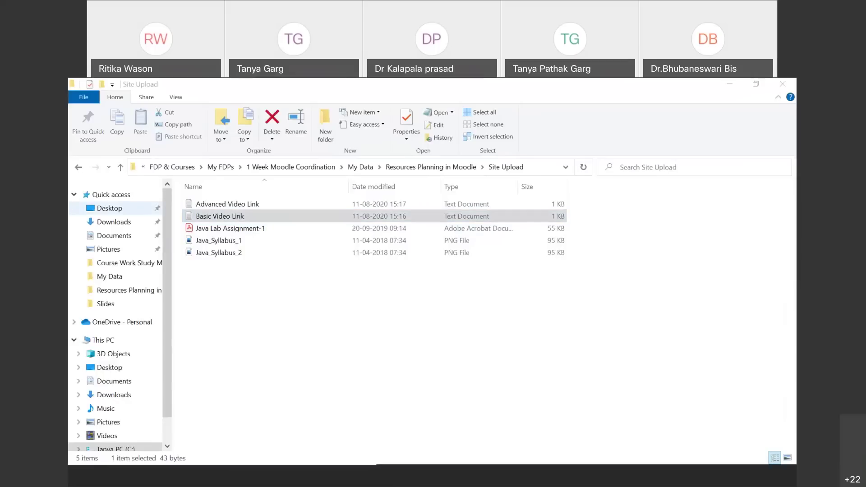
left_click(361, 485)
left_click(366, 301)
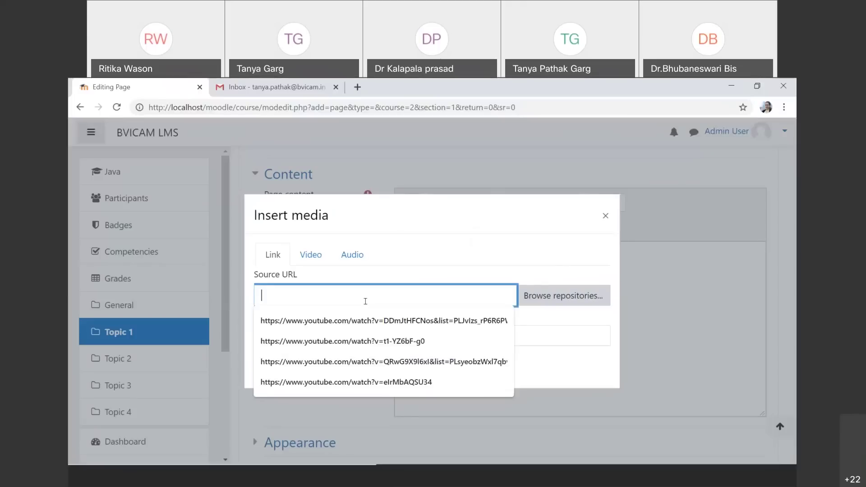
type("https://www.youtube.com/watch?v=elrMbAQSU34")
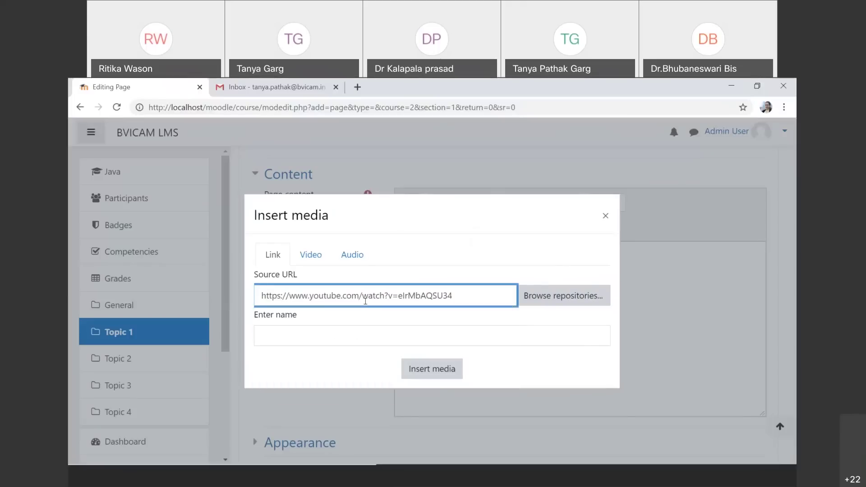
left_click(439, 371)
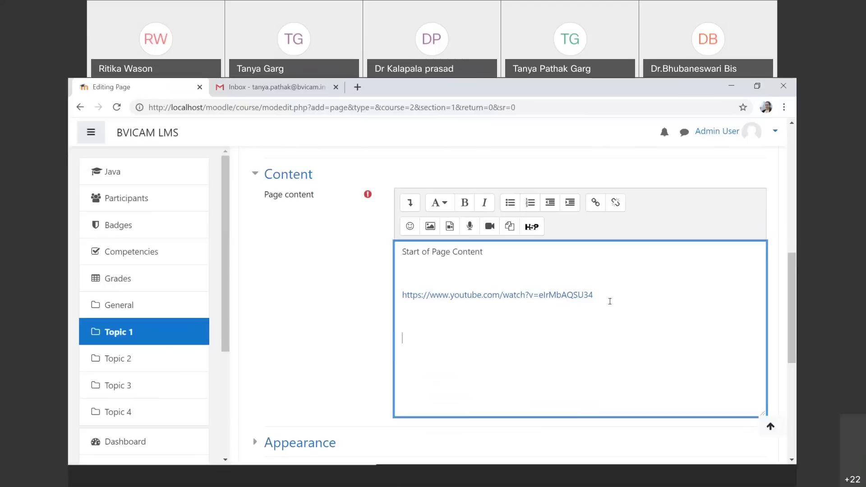
Add the line "Based on your understanding answer the following questions-" below the YouTube link in the page content.
type("Based on your understanding anst")
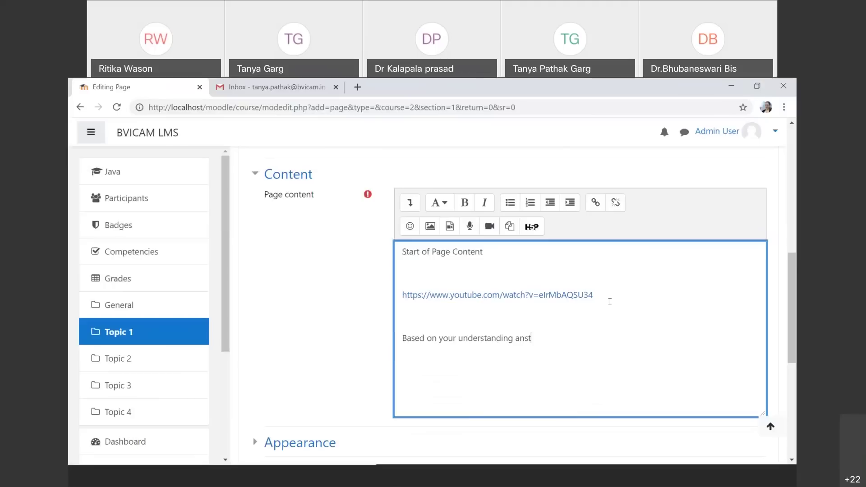
key("BackSpace")
type("wer the following question")
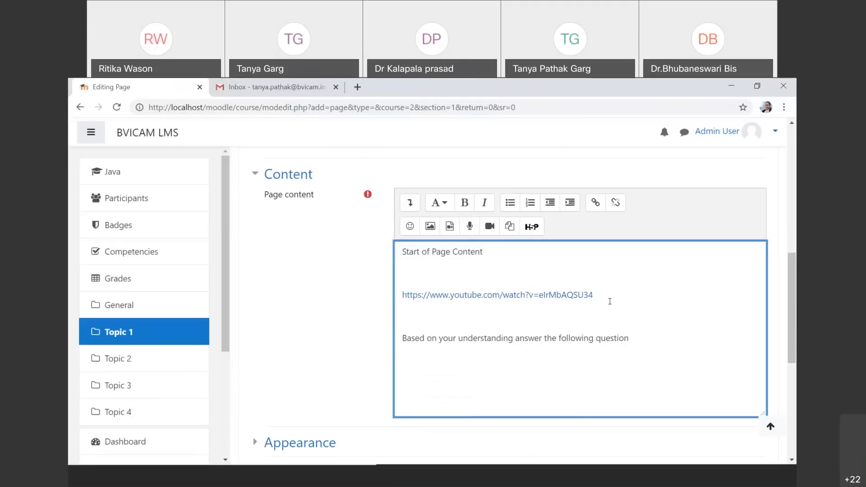
scroll(610, 302, "down", 2)
type("s- ")
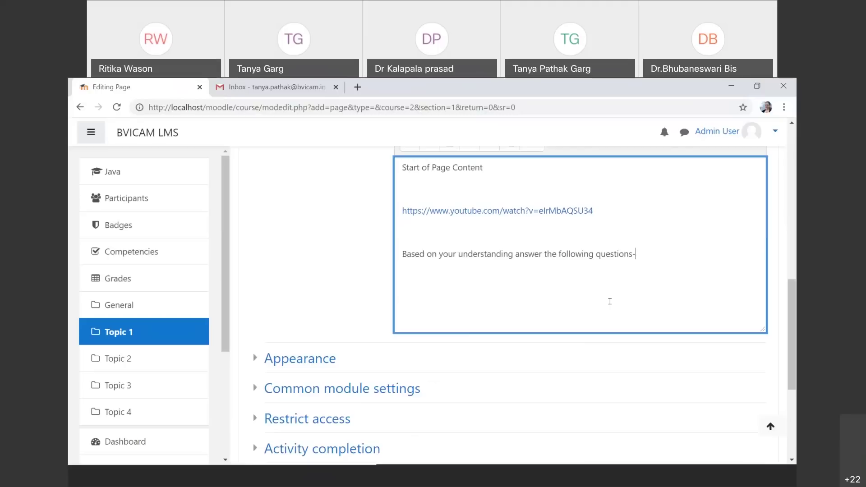
List Q1., Q2. and Q3. on separate lines under the question prompt and save the page, returning to the course.
type("Q1.")
key("Return")
type("Q2.")
key("Return")
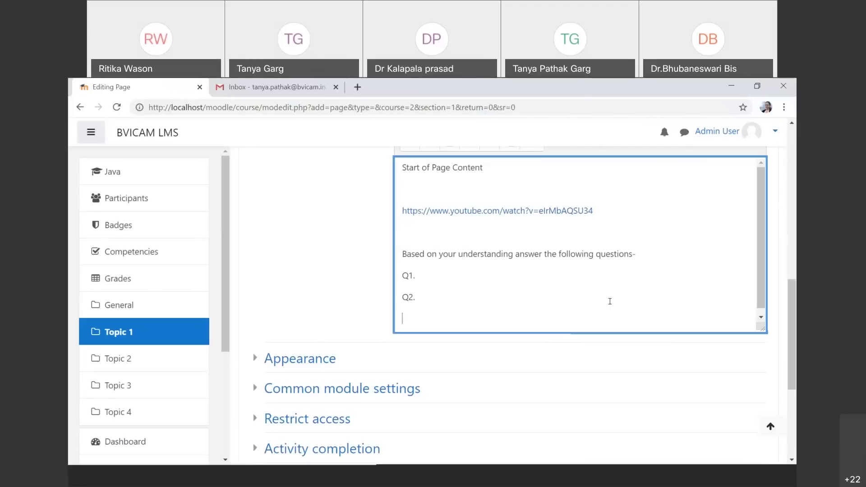
type("Q3")
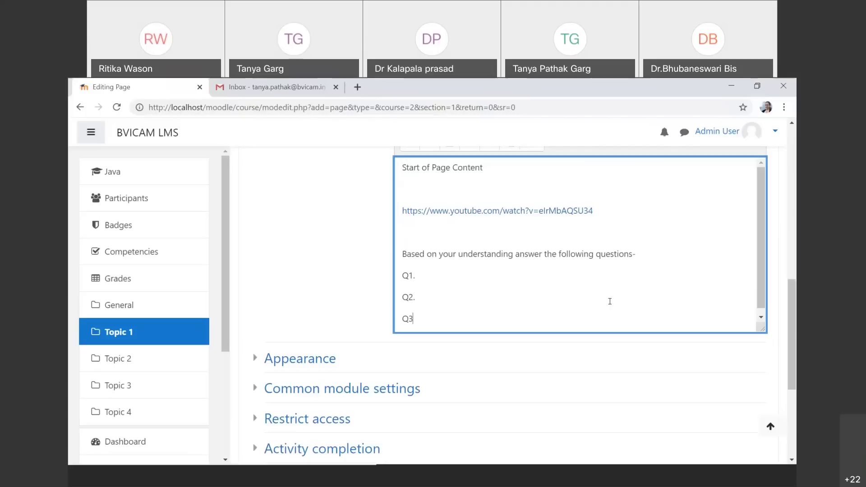
type(".")
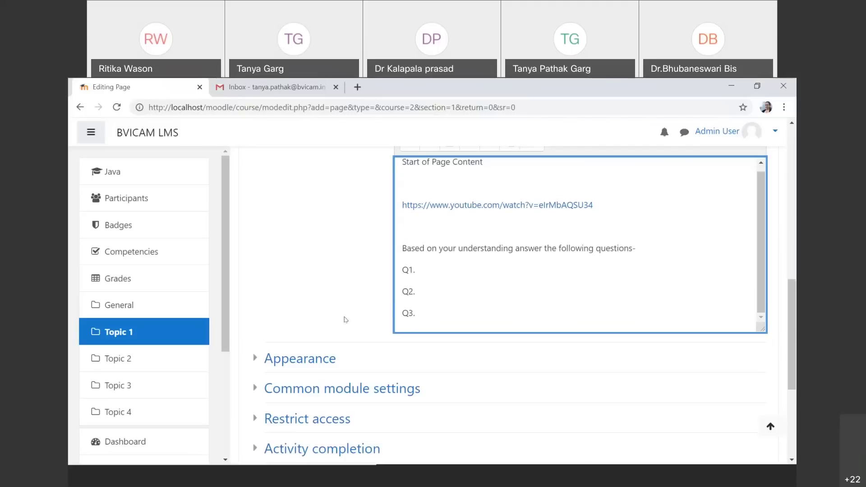
scroll(344, 319, "down", 3)
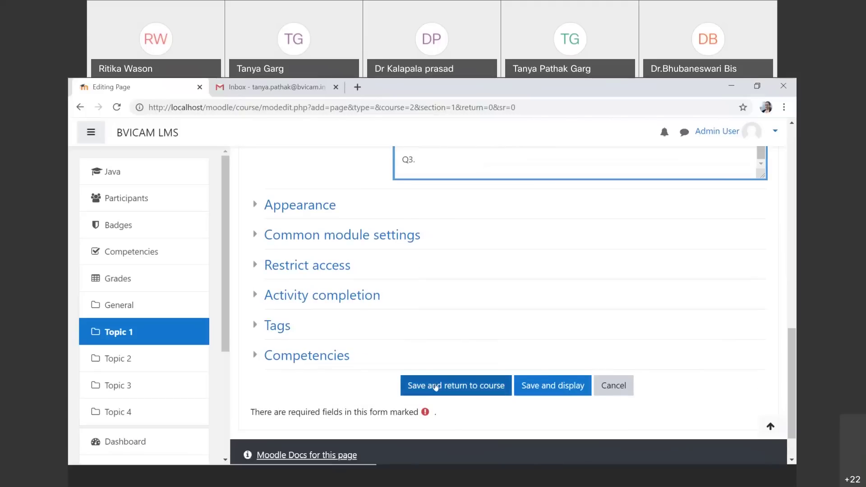
left_click(436, 387)
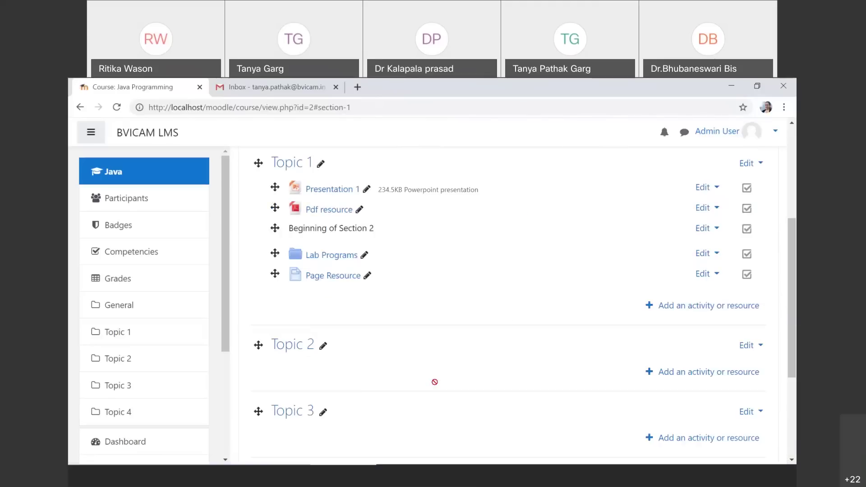
Open Page Resource in Topic 1, look through its content, and briefly play and pause the embedded video.
left_click(348, 277)
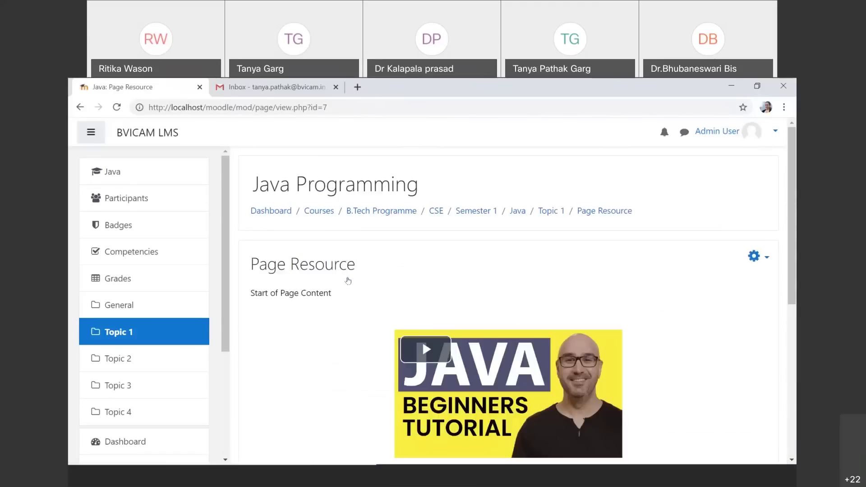
scroll(340, 209, "down", 2)
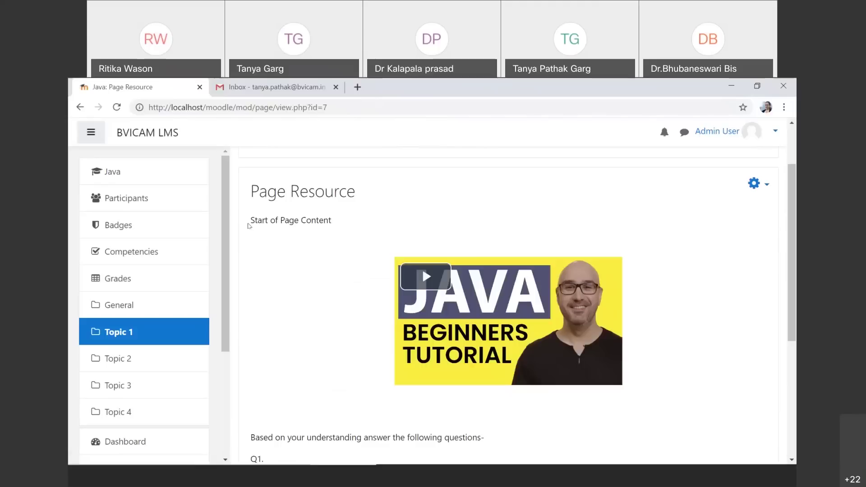
scroll(368, 241, "down", 3)
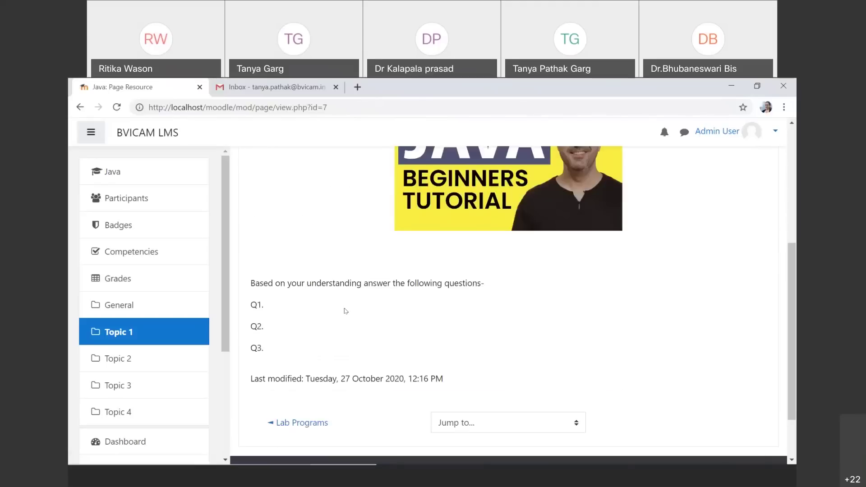
scroll(427, 234, "up", 2)
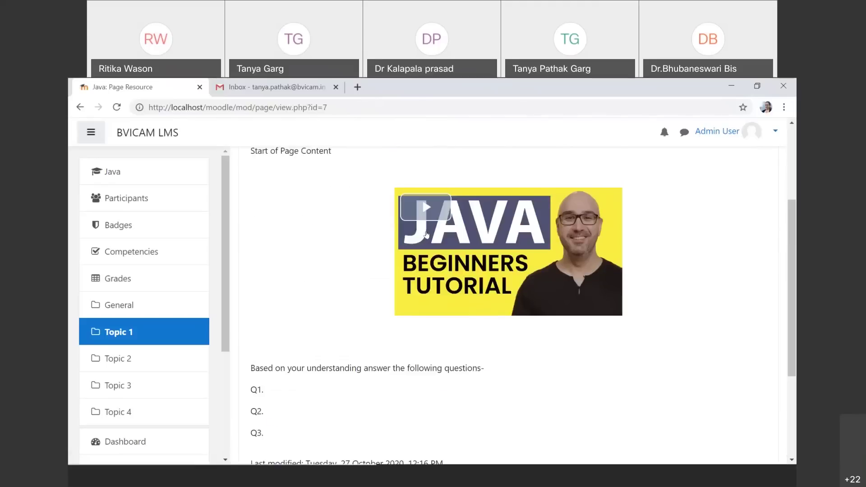
left_click(426, 235)
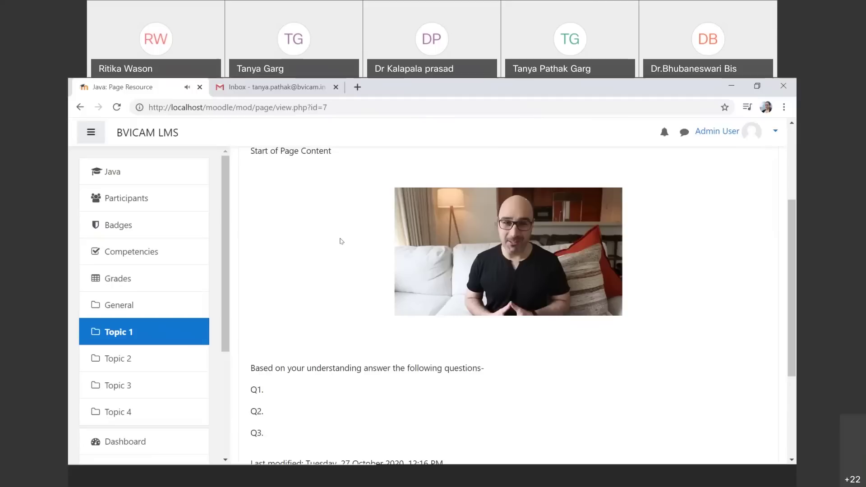
mouse_move(454, 236)
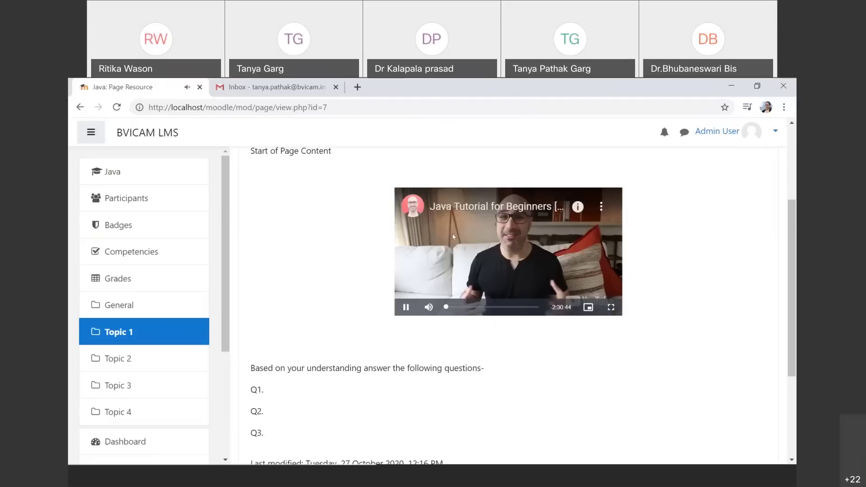
left_click(407, 308)
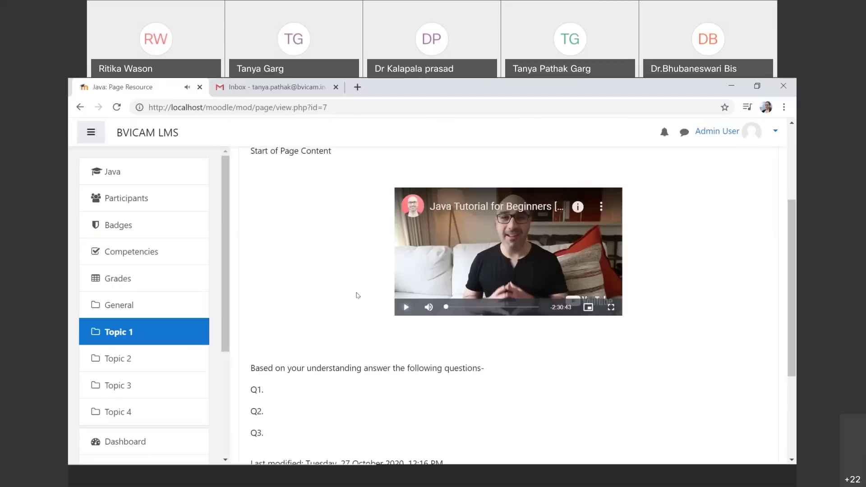
Review the page layout from the opening text to the questions and go back to the course page.
scroll(358, 296, "up", 3)
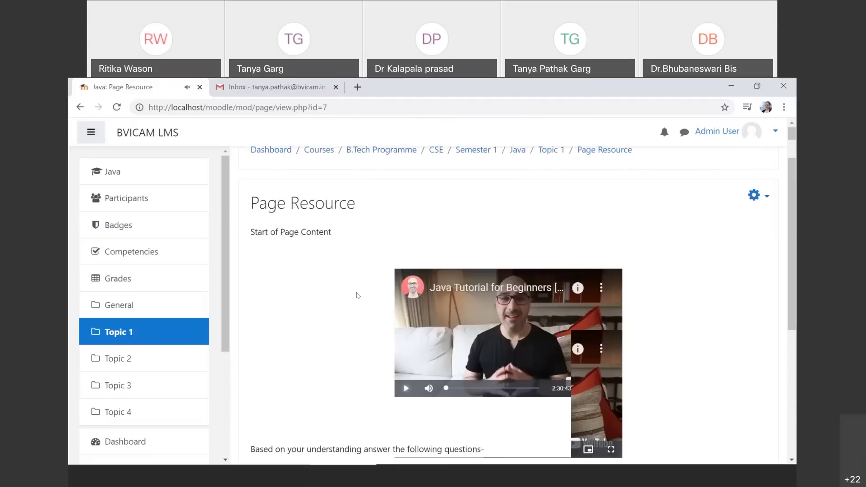
scroll(358, 296, "down", 3)
scroll(358, 295, "up", 3)
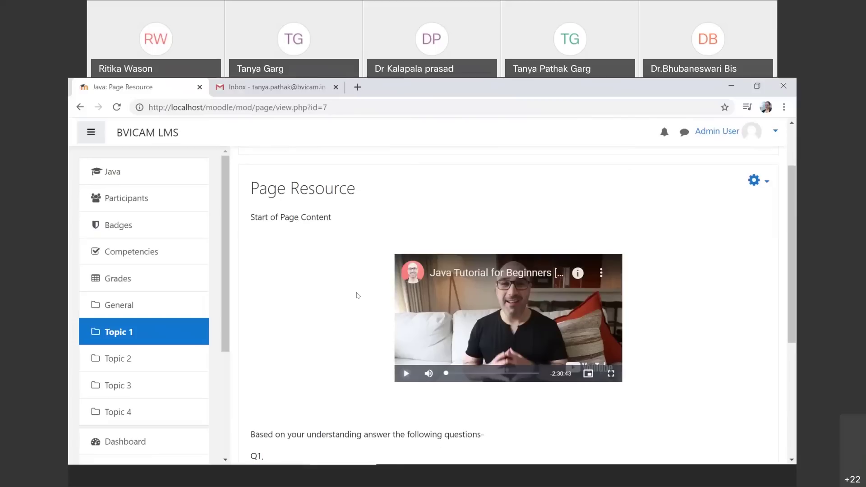
scroll(358, 295, "down", 3)
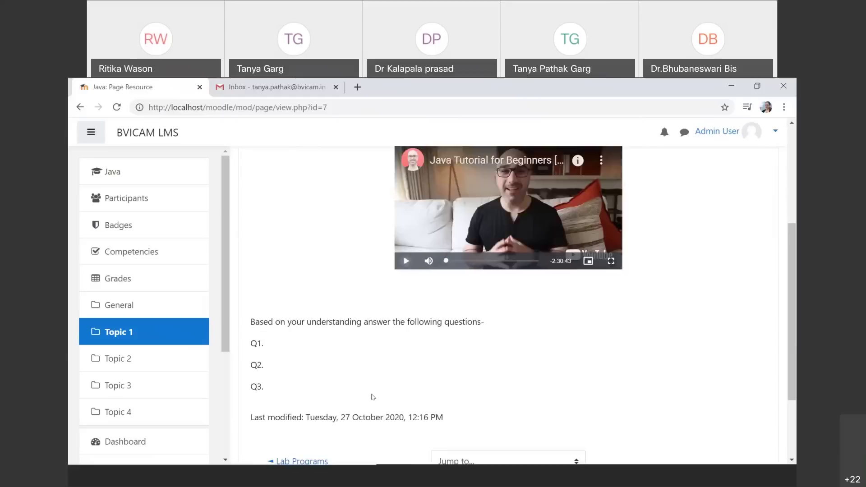
scroll(368, 388, "up", 5)
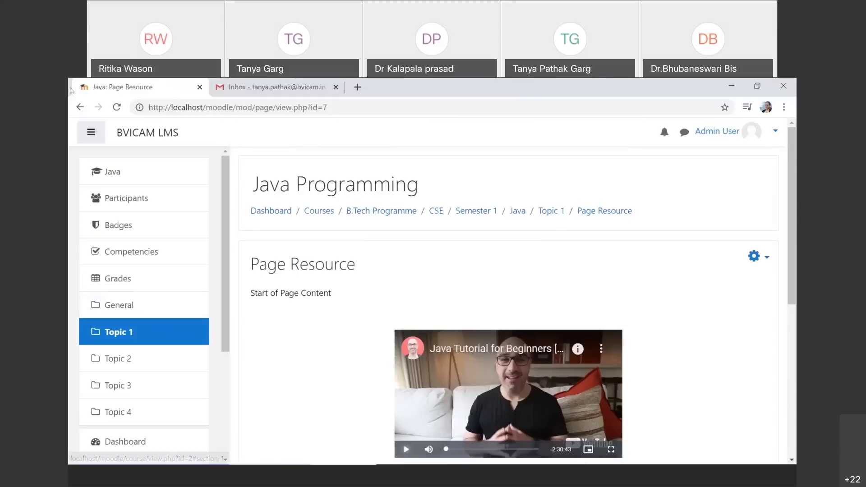
left_click(79, 108)
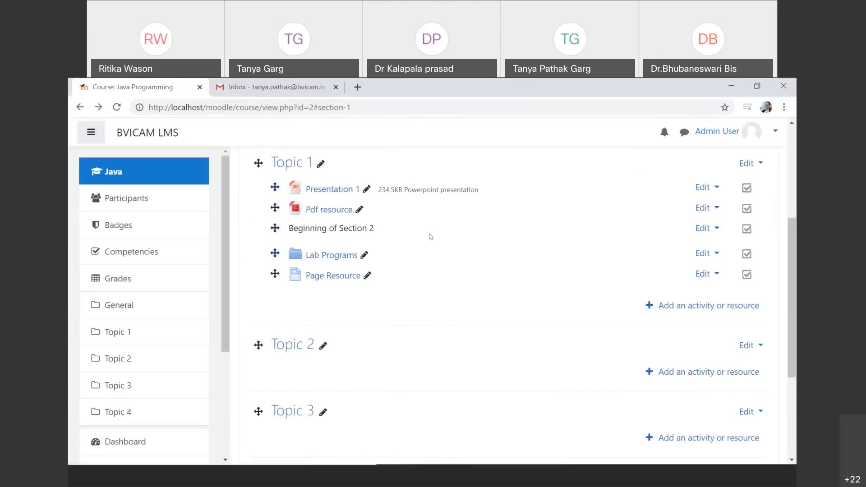
Start a new URL resource in Topic 1 and name it "External URL".
left_click(678, 312)
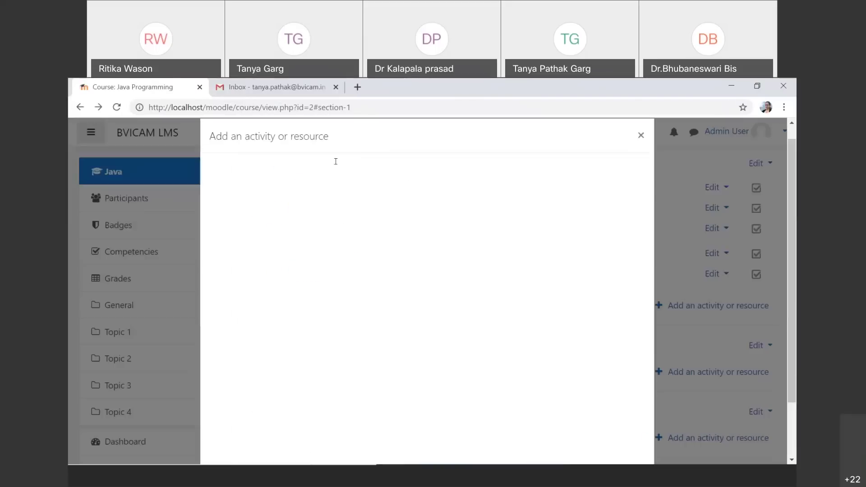
left_click(319, 206)
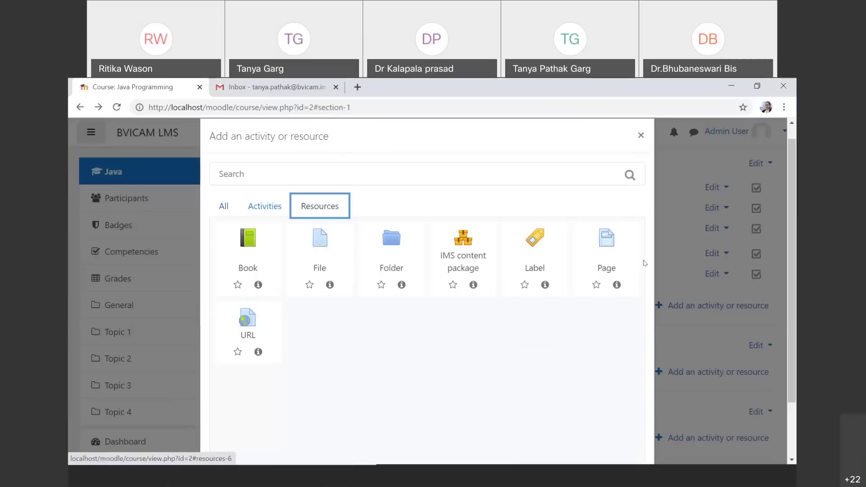
left_click(272, 344)
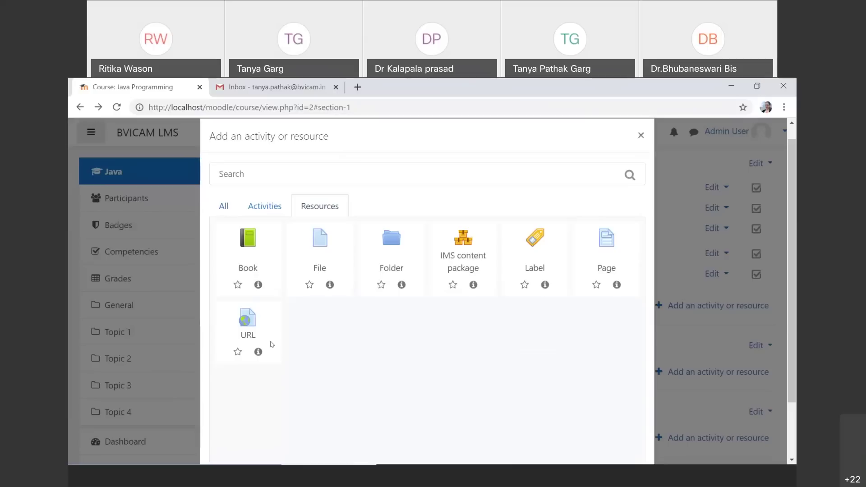
left_click(249, 334)
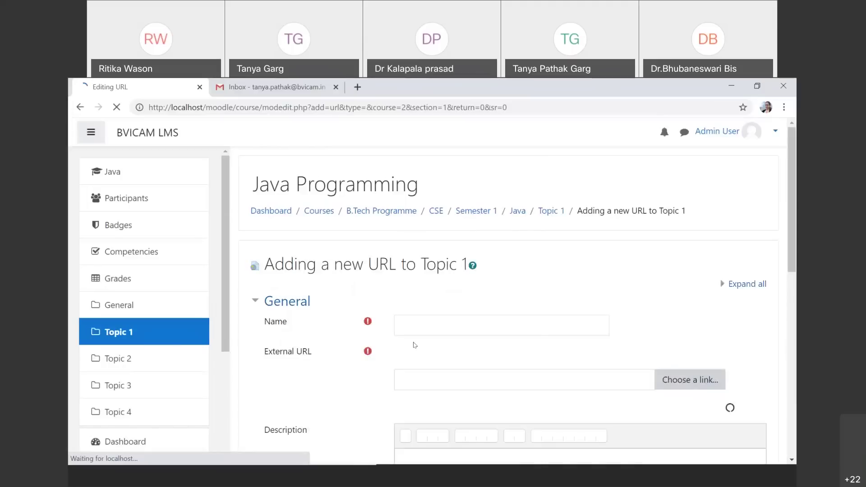
left_click(446, 325)
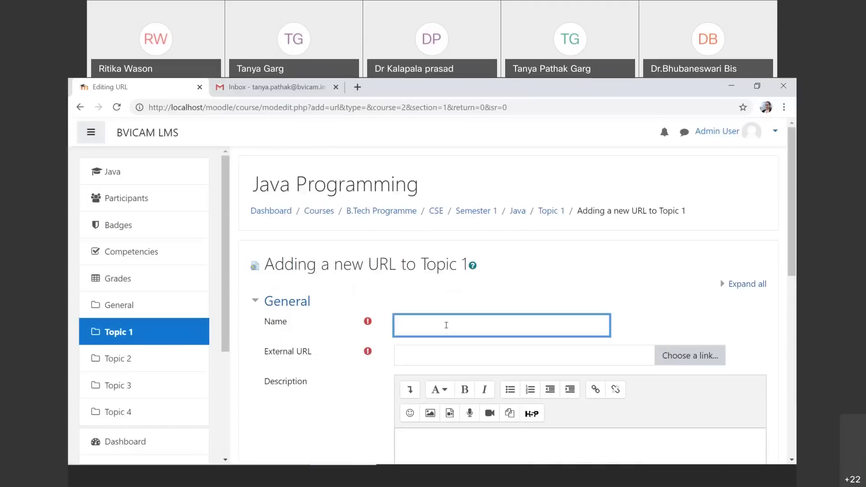
type("External URL")
Switch to File Explorer, open the Advanced Video Link text file in Site Upload to get its link, and return to Moodle.
left_click(389, 483)
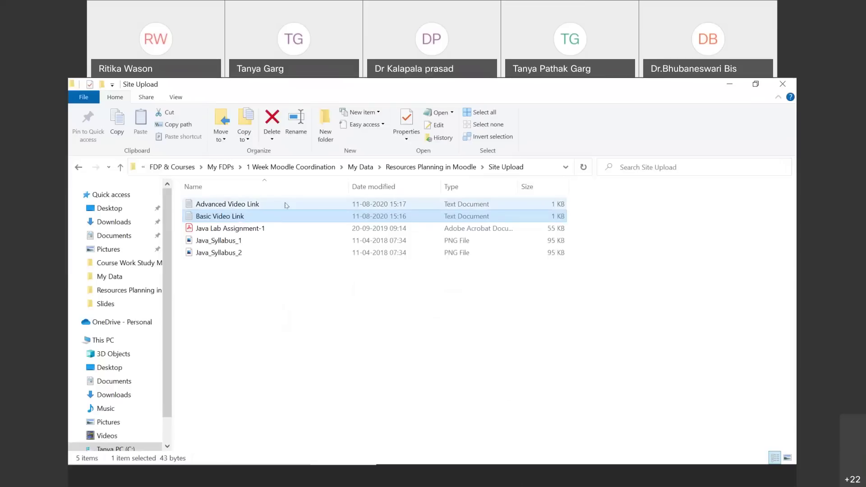
left_click(285, 204)
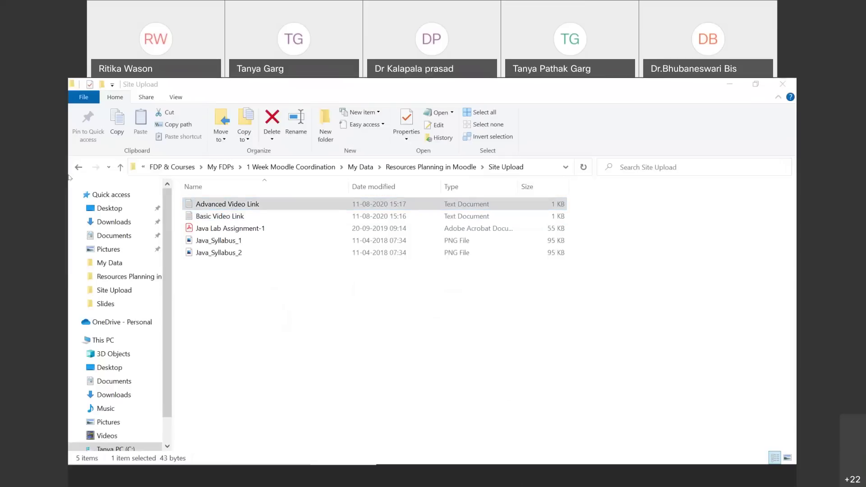
left_click(363, 484)
left_click(363, 485)
left_click(443, 355)
scroll(749, 213, "down", 3)
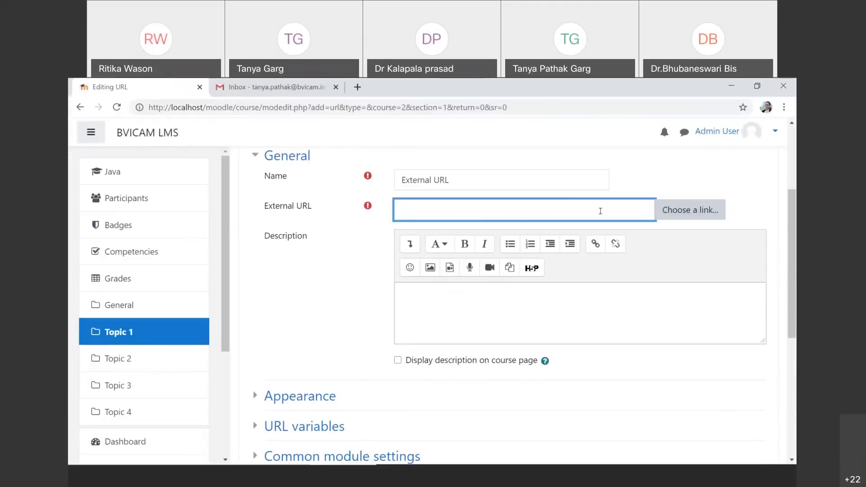
type("https://www.youtube.com/watch?v=t1-YZ6bF-g0")
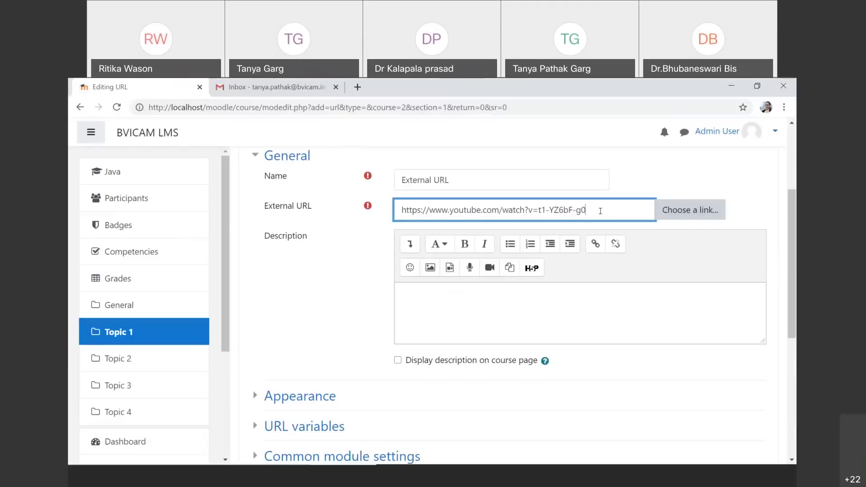
scroll(600, 211, "down", 1)
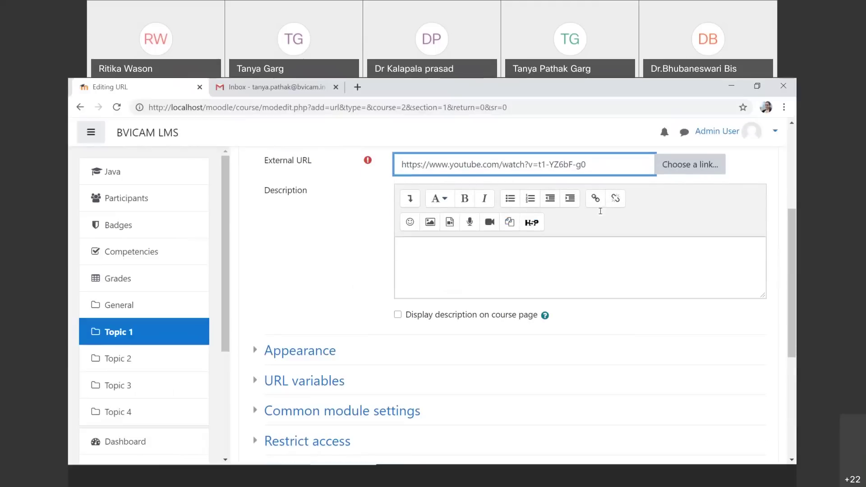
scroll(600, 211, "up", 2)
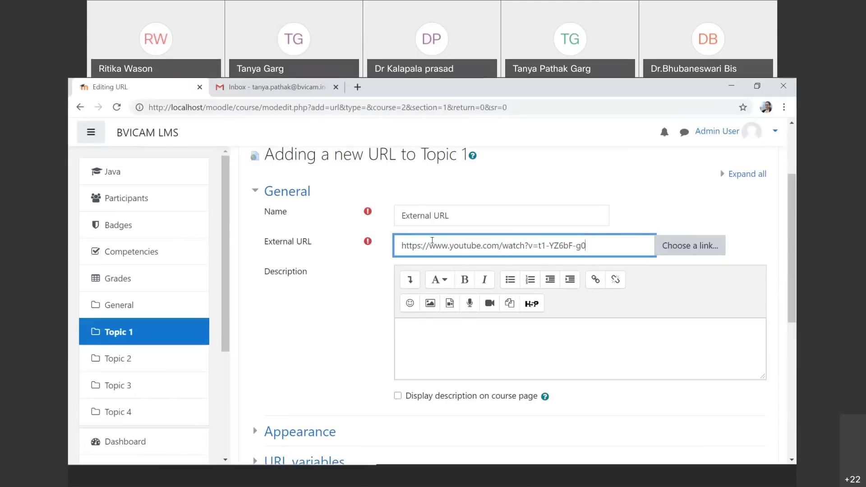
scroll(433, 241, "down", 5)
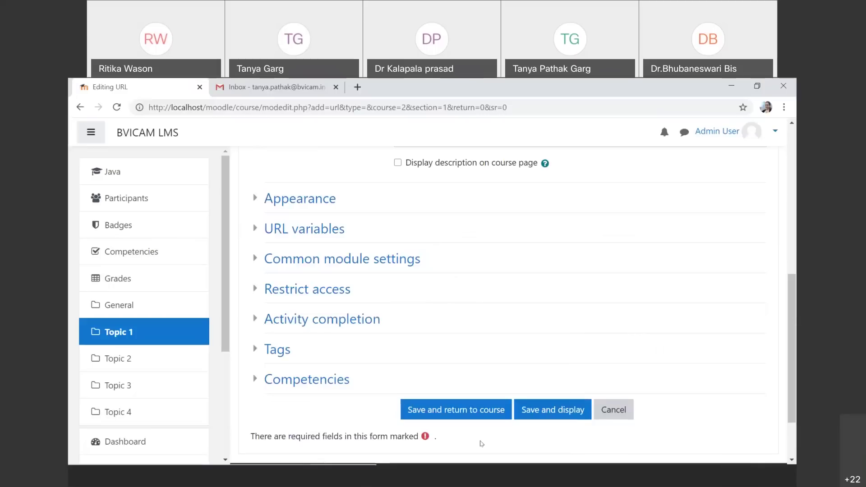
left_click(483, 410)
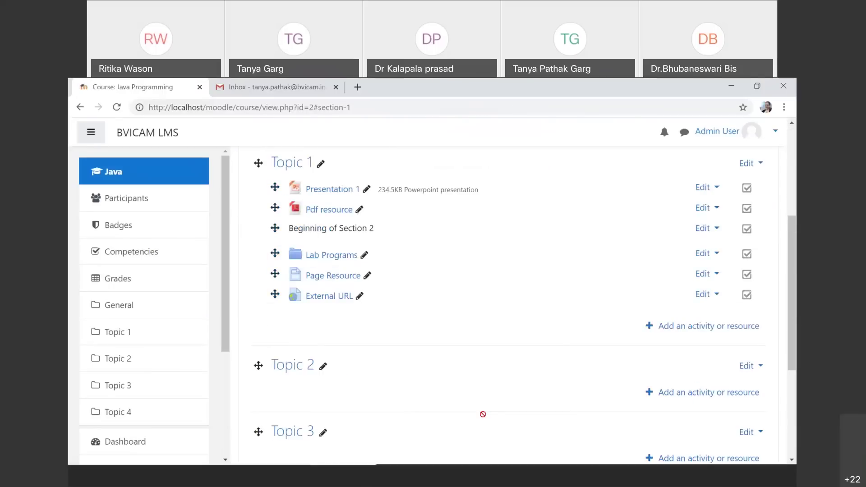
Test the External URL resource in Topic 1, skipping the ad before the YouTube video, and go back to the course.
left_click(331, 299)
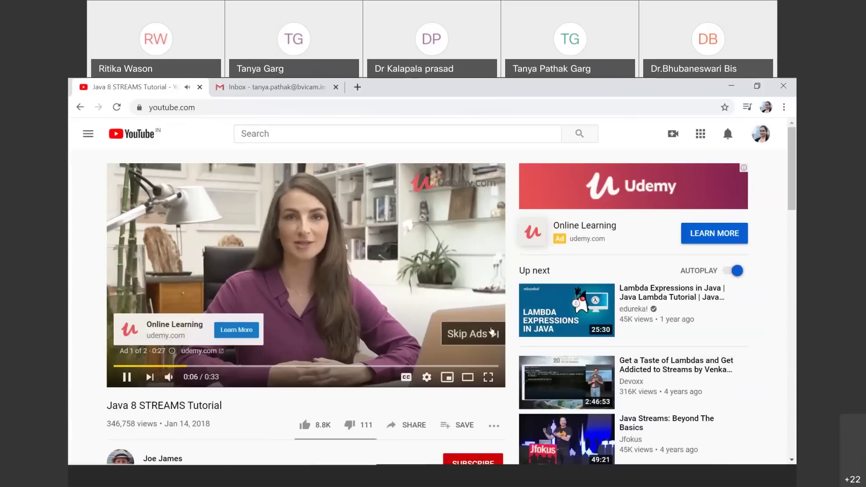
left_click(492, 333)
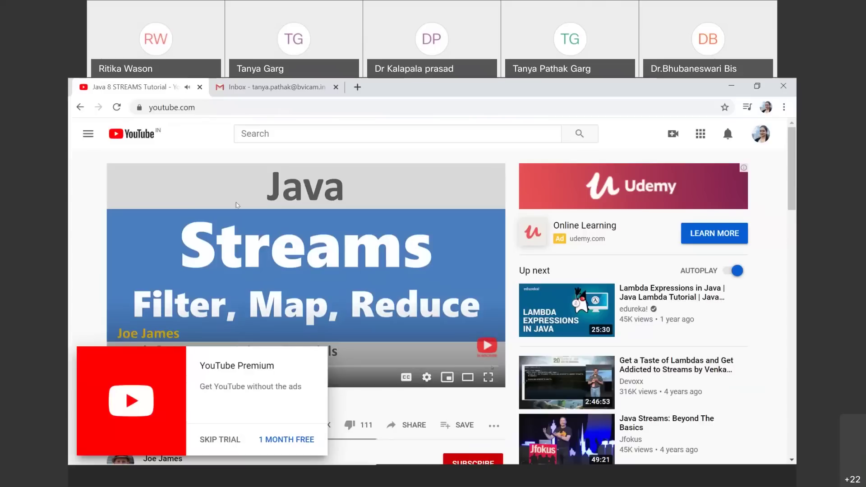
left_click(81, 108)
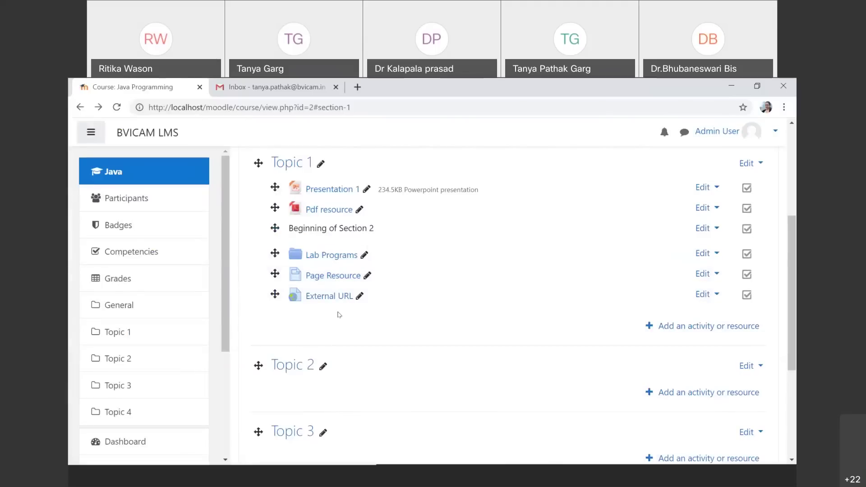
Turn editing off for the Java Programming course.
scroll(340, 314, "up", 5)
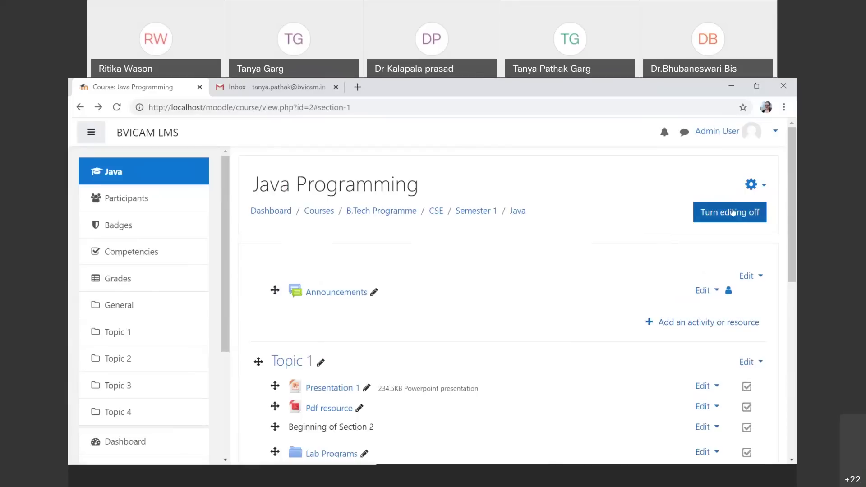
left_click(733, 214)
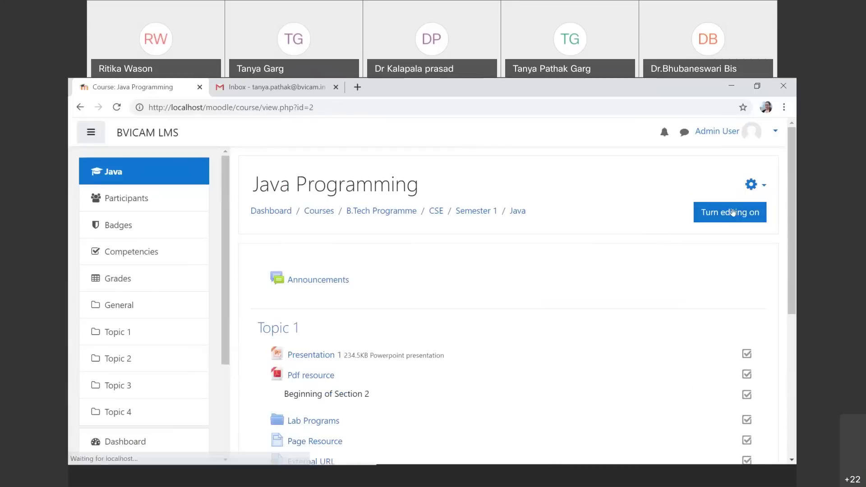
Turn on editing for the Java Programming course.
scroll(554, 256, "down", 2)
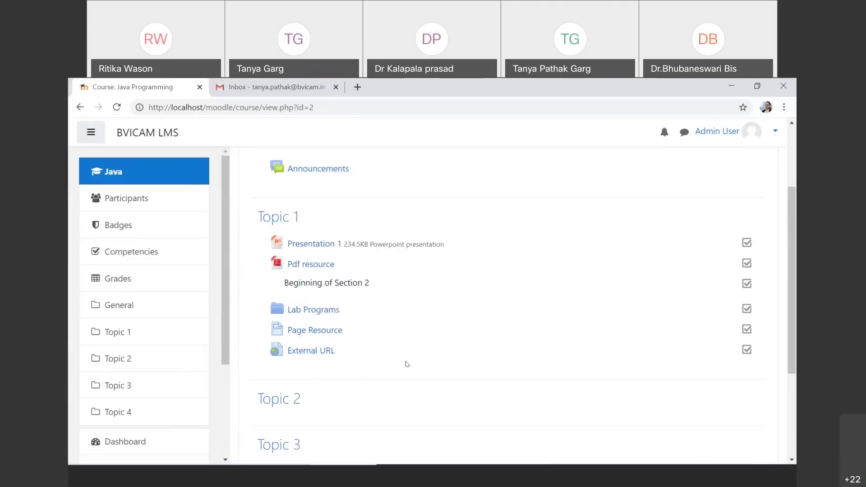
scroll(408, 364, "down", 1)
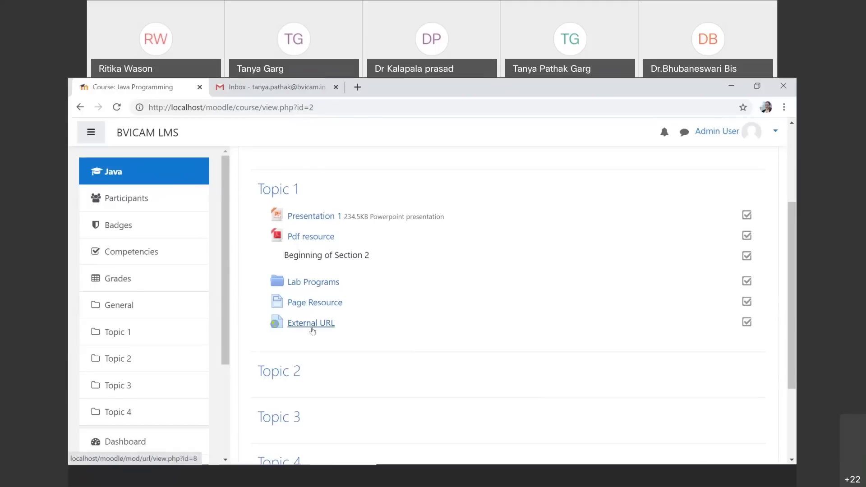
scroll(539, 264, "up", 3)
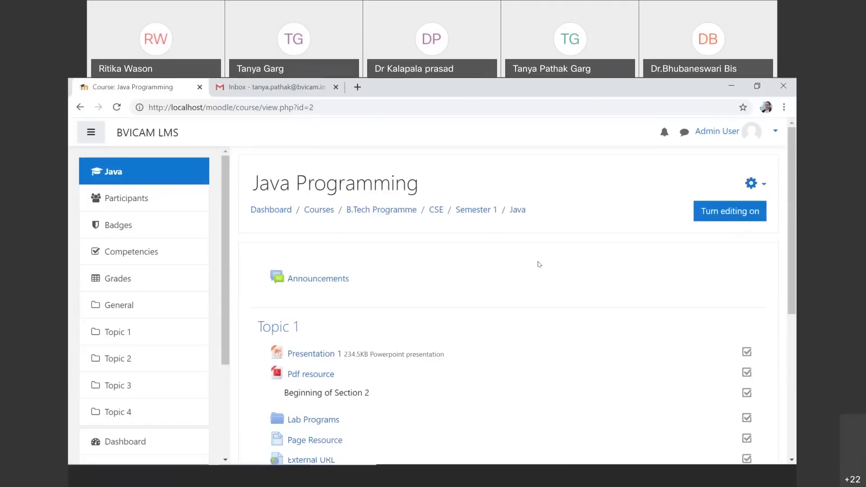
left_click(733, 217)
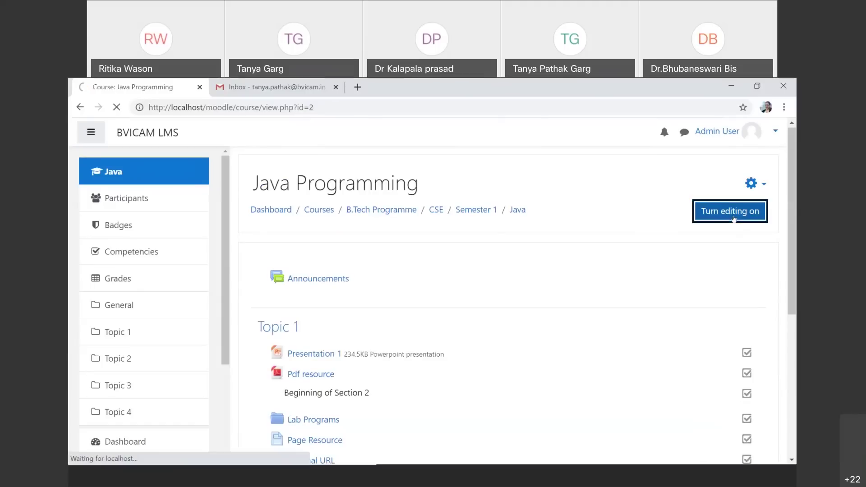
Add a Book resource named "Book Resource" to Topic 2 and save it, returning to the course page.
scroll(497, 250, "down", 5)
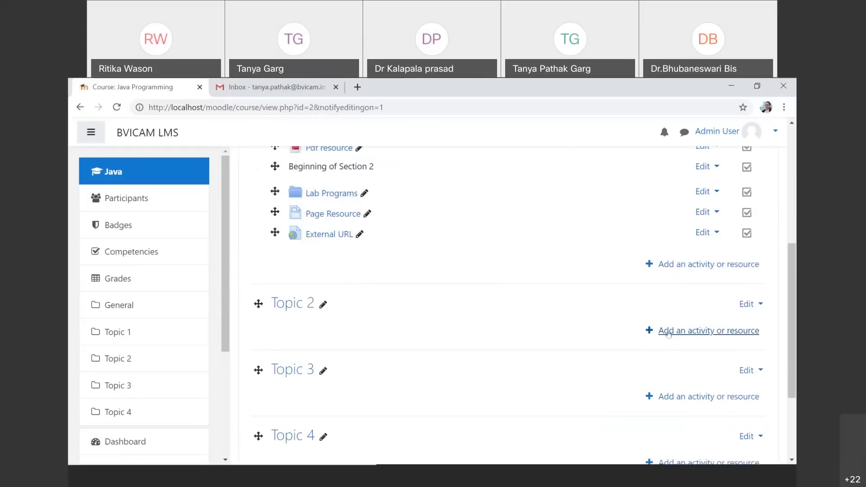
left_click(668, 334)
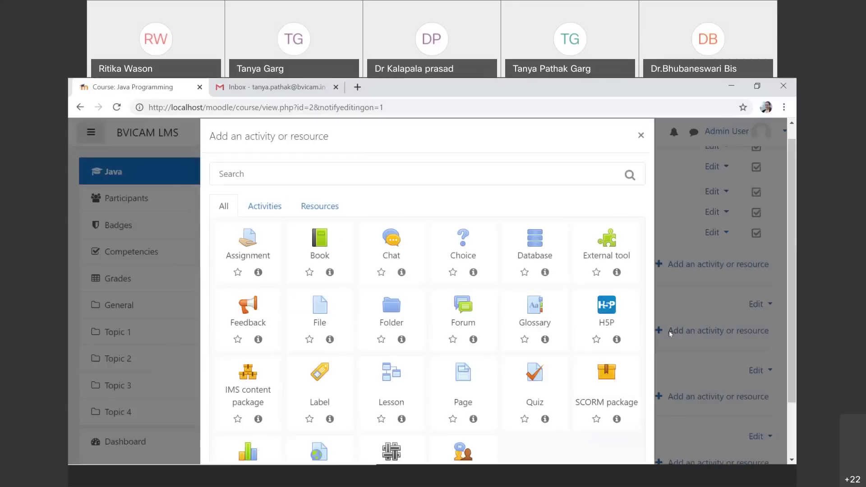
left_click(333, 210)
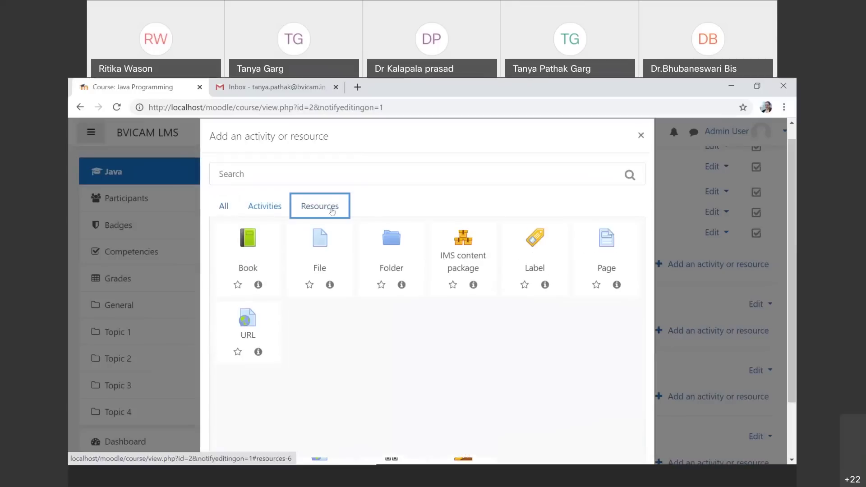
left_click(255, 265)
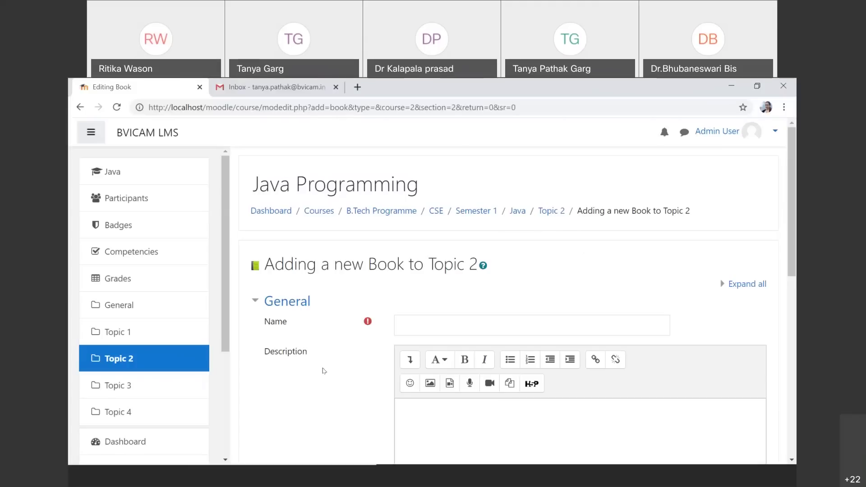
scroll(447, 302, "down", 1)
left_click(458, 296)
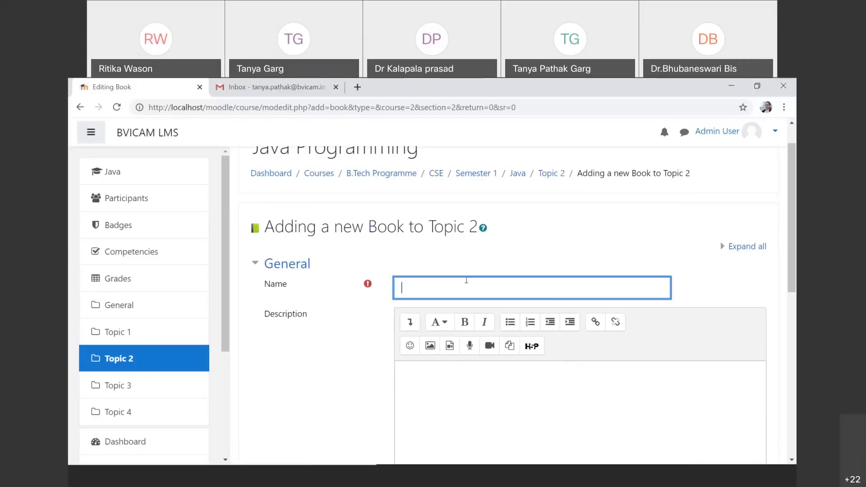
type("Book Resource")
scroll(467, 280, "down", 3)
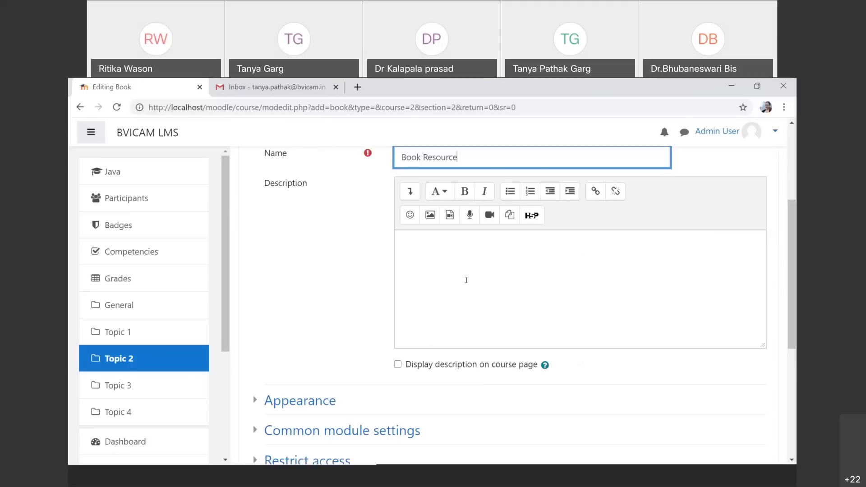
scroll(466, 281, "down", 4)
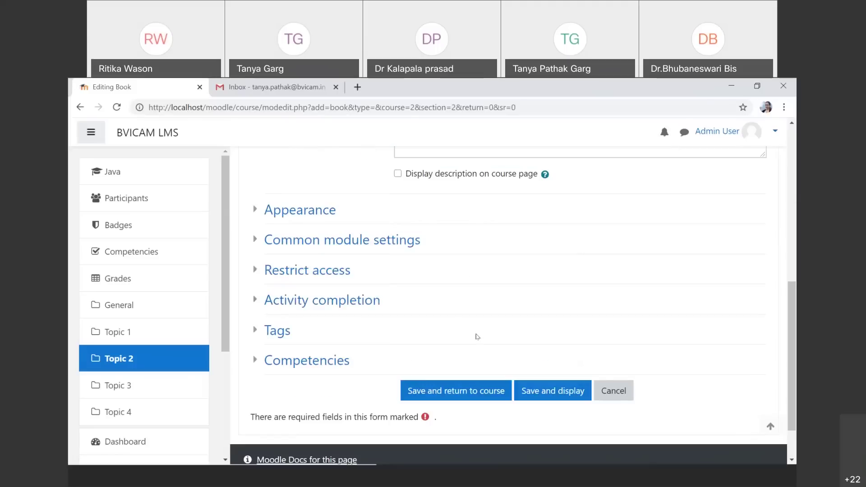
left_click(458, 399)
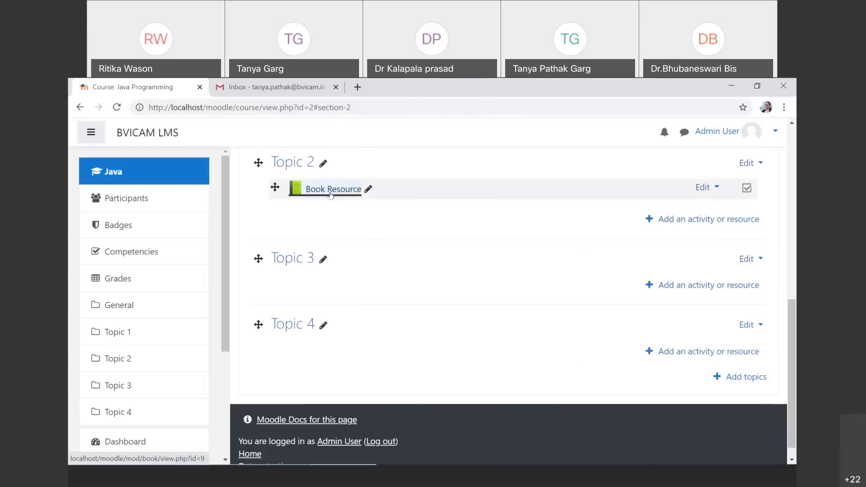
Open Book Resource and fill in its first chapter with the title "Chapter 1" and the content "text.".
left_click(331, 191)
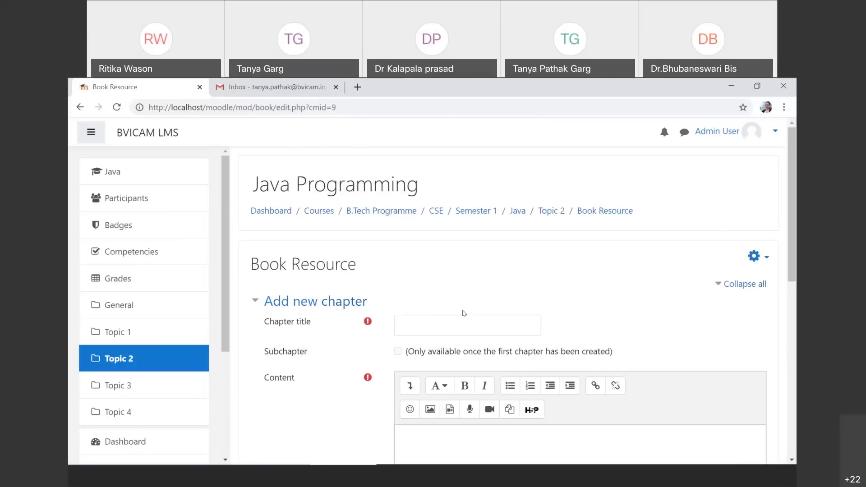
left_click(458, 319)
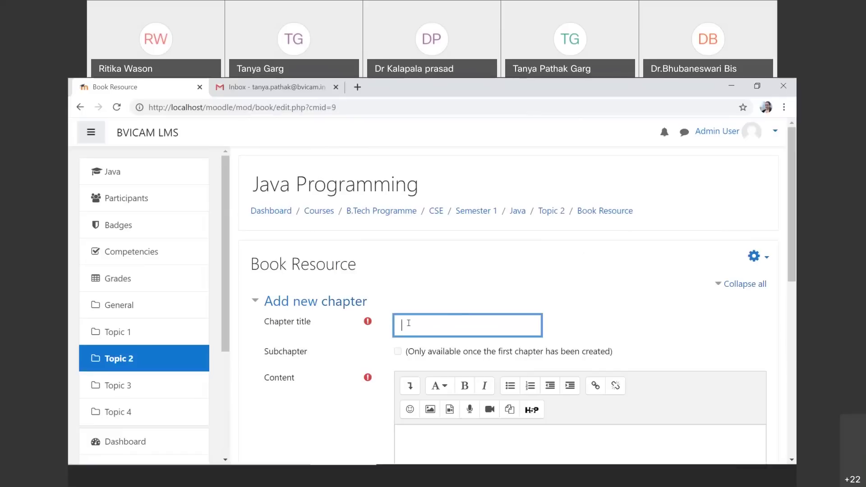
type("Chapter 1")
scroll(409, 325, "down", 3)
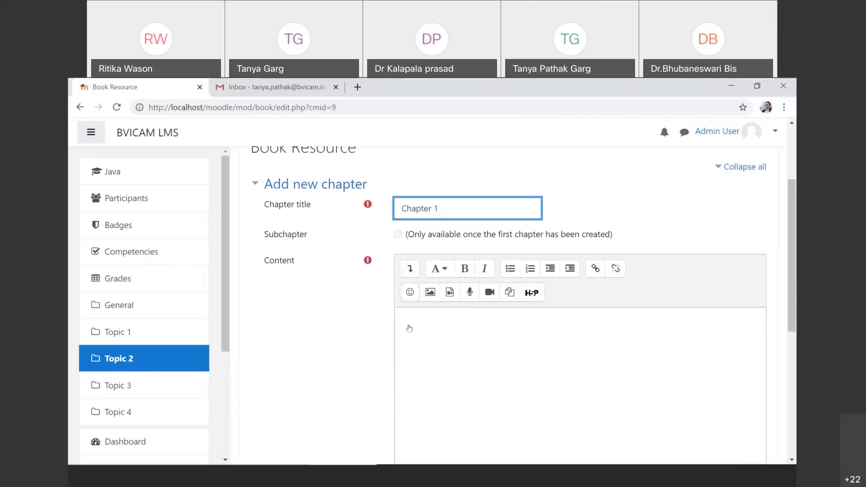
left_click(409, 323)
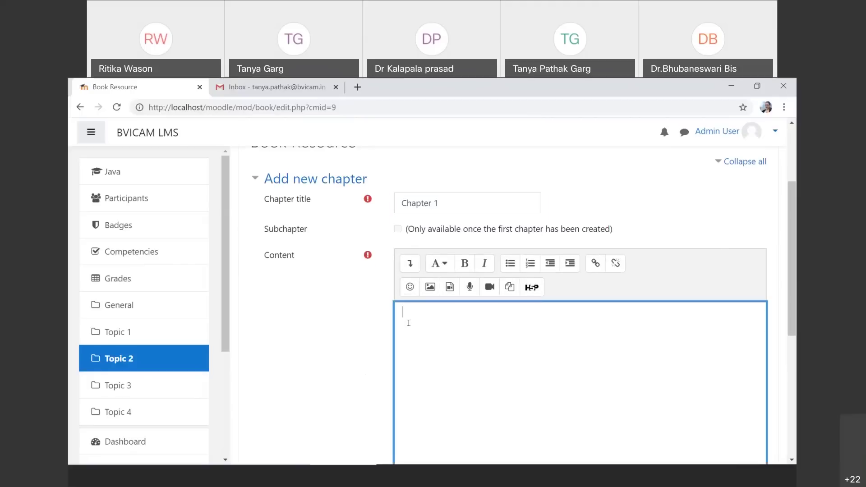
type("text.")
left_click(430, 287)
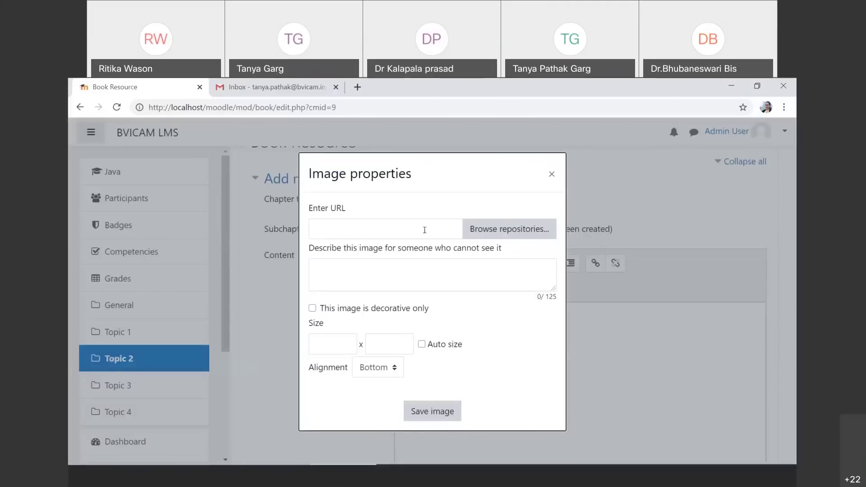
left_click(552, 177)
left_click(475, 336)
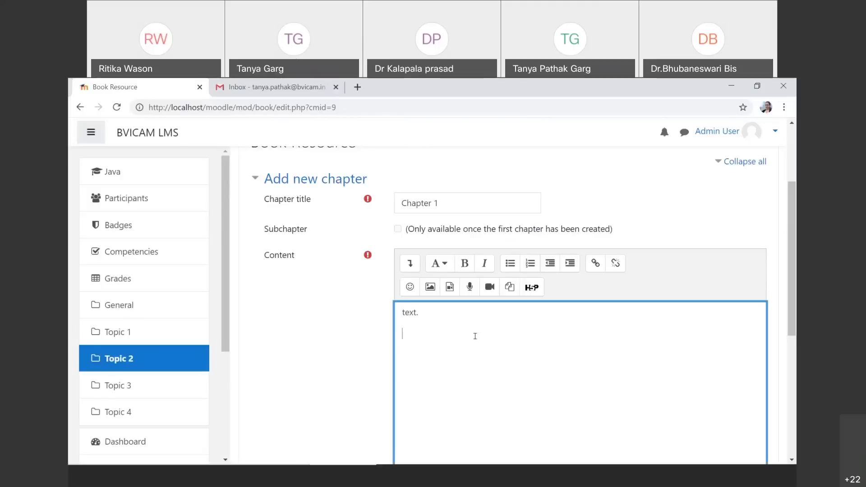
triple_click(442, 308)
left_click(428, 288)
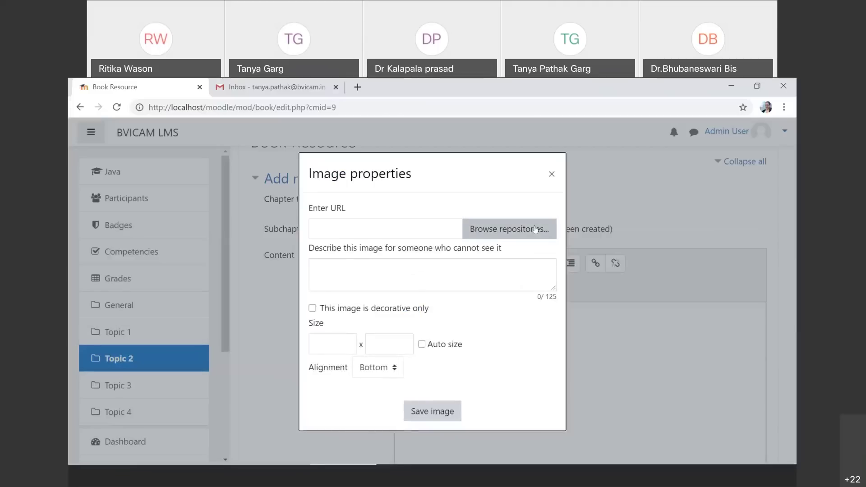
left_click(551, 175)
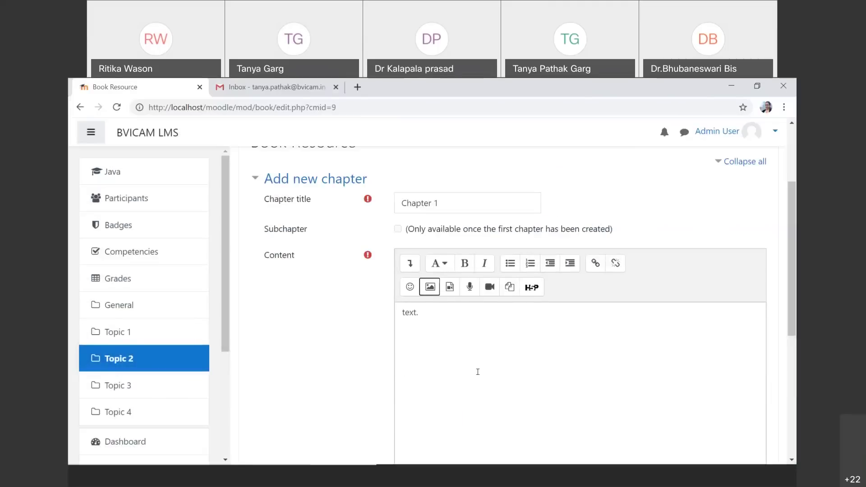
Save the book's first chapter.
scroll(478, 372, "down", 1)
scroll(478, 372, "down", 8)
left_click(446, 342)
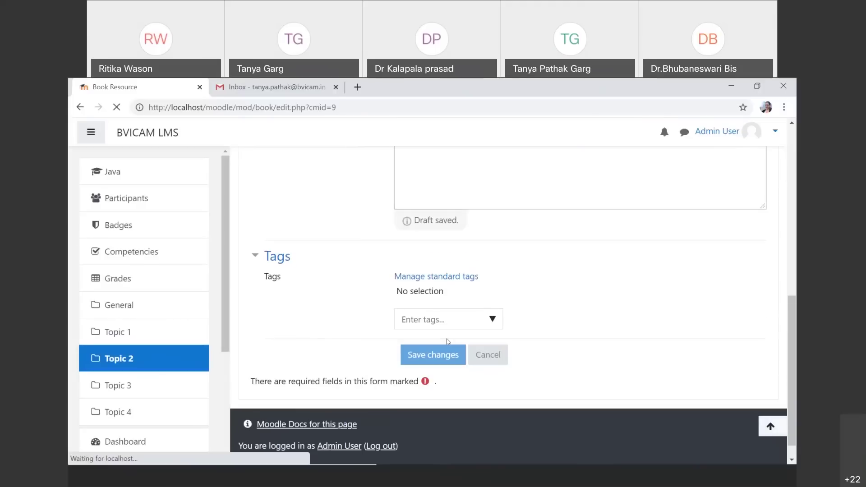
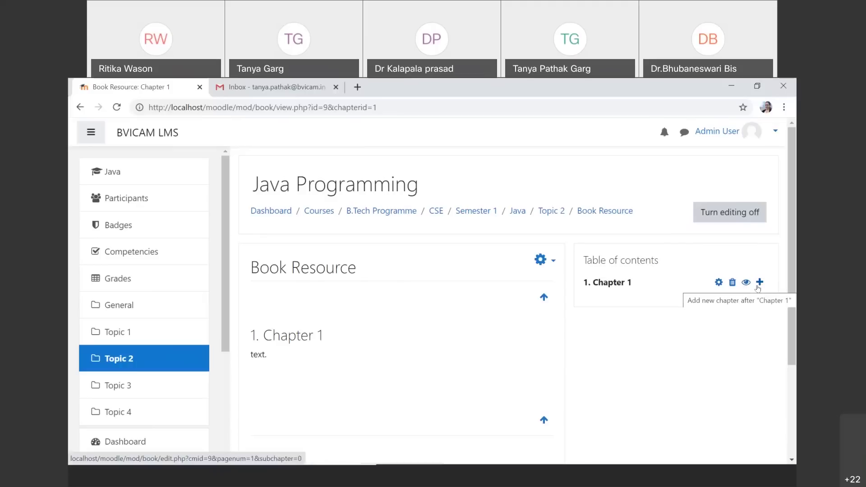
Add a new chapter after Chapter 1, titled "Chapter 2" with the content "text2", and save it.
left_click(758, 284)
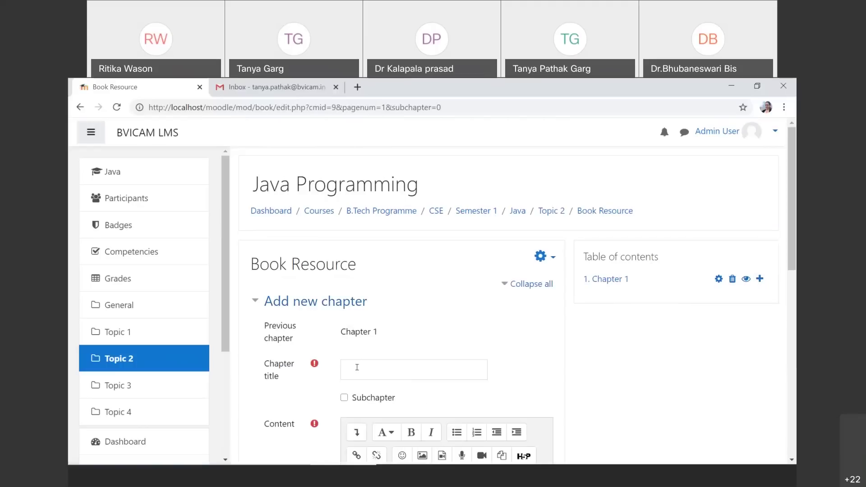
left_click(357, 367)
type("Chapter 2")
scroll(357, 367, "down", 2)
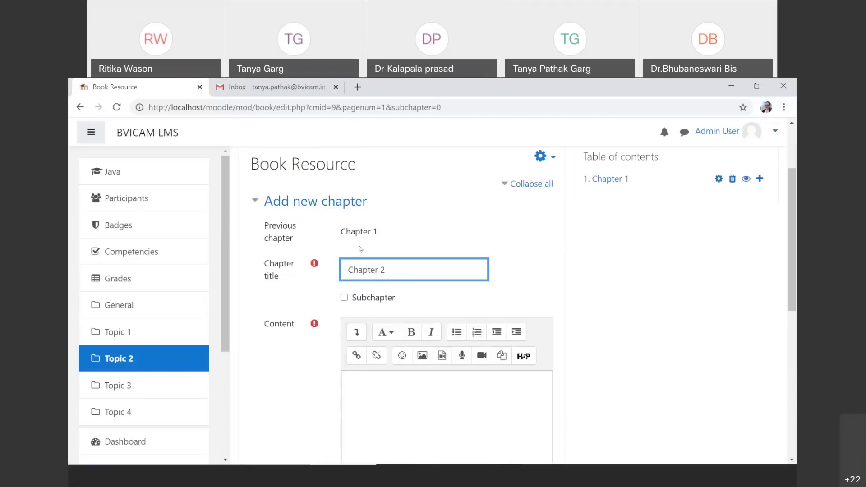
left_click(397, 395)
type("text2")
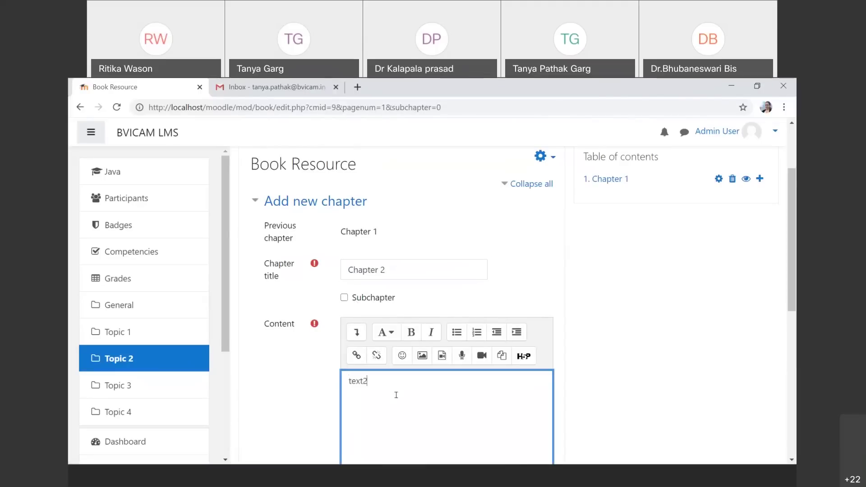
scroll(396, 396, "down", 6)
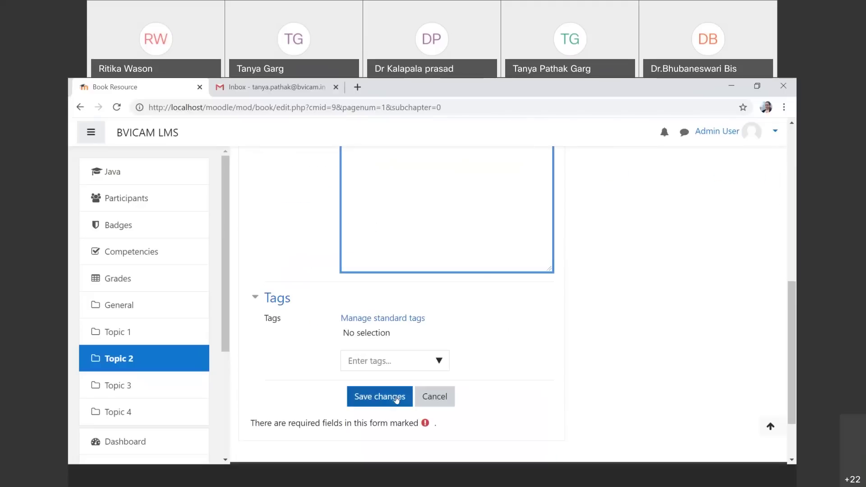
left_click(396, 397)
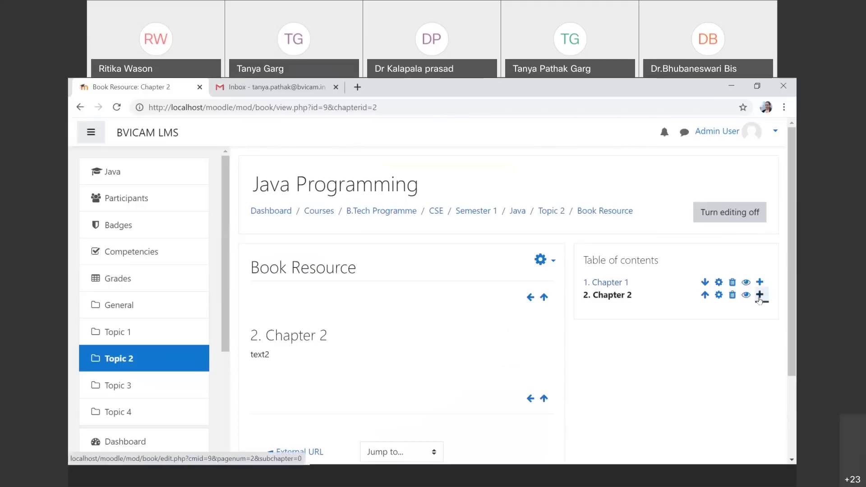
Start a new chapter after Chapter 2, title it "Sub-Chapter 2.1" and mark it as a subchapter.
left_click(760, 296)
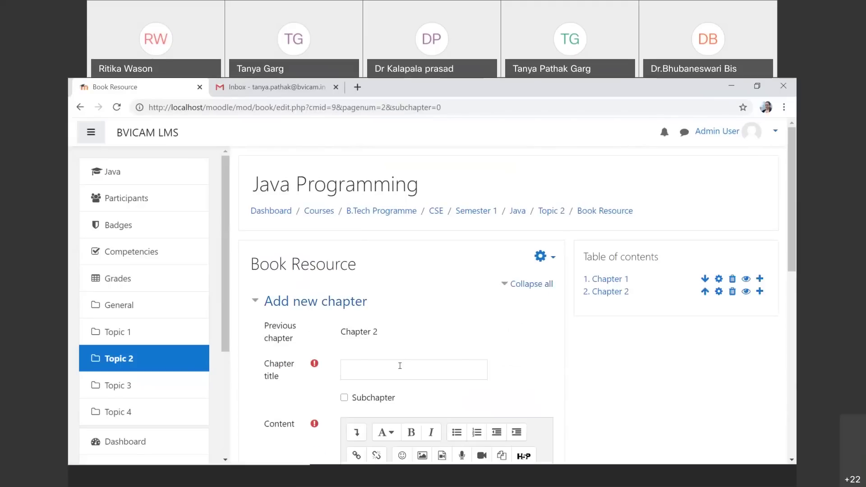
left_click(400, 366)
type("Sub-")
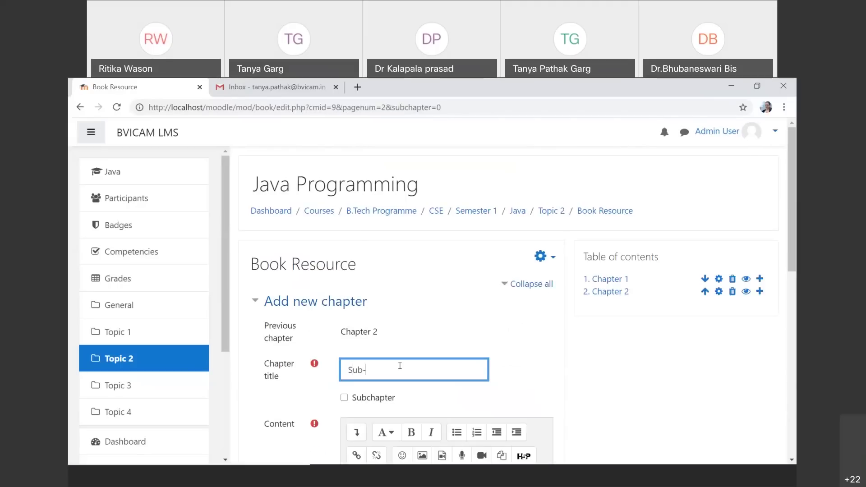
type("Chapter")
scroll(400, 365, "down", 3)
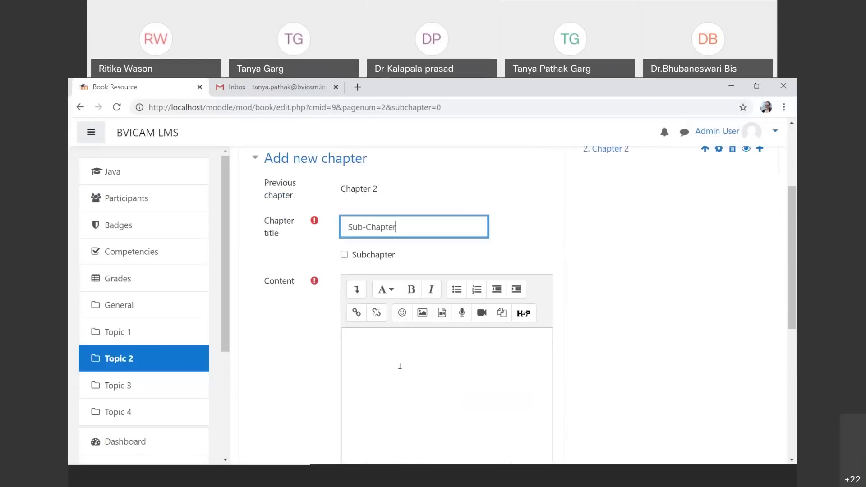
left_click(344, 255)
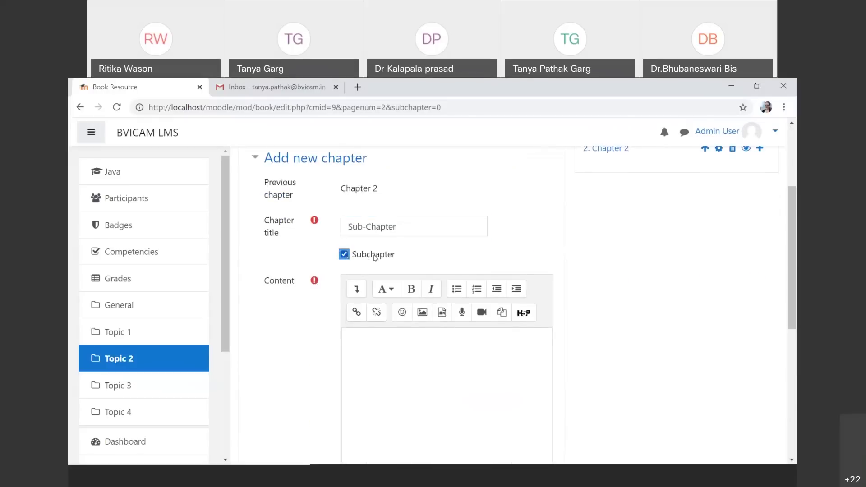
left_click(428, 234)
type("2.1")
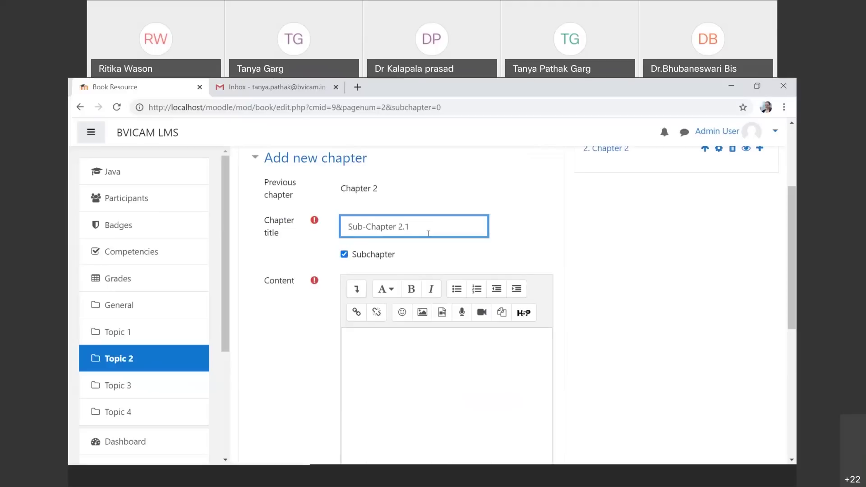
Save the subchapter with the content "text" and return to the Java course page.
left_click(370, 392)
type("text")
scroll(370, 392, "down", 6)
left_click(369, 391)
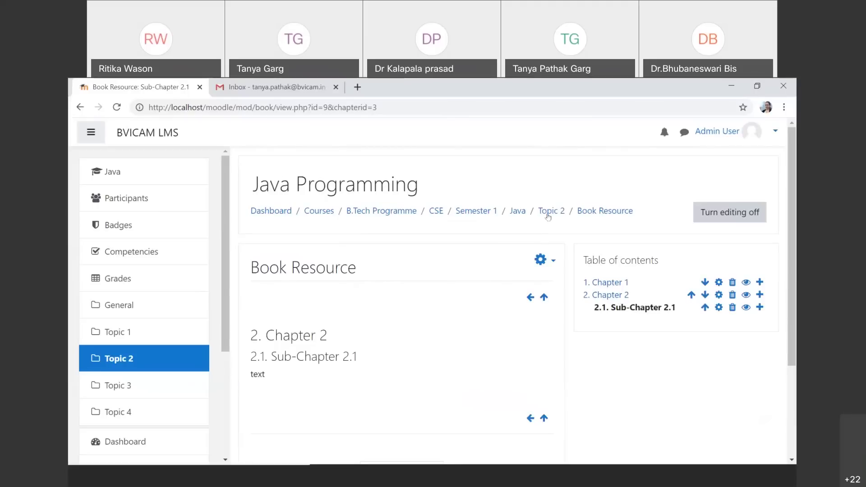
left_click(518, 212)
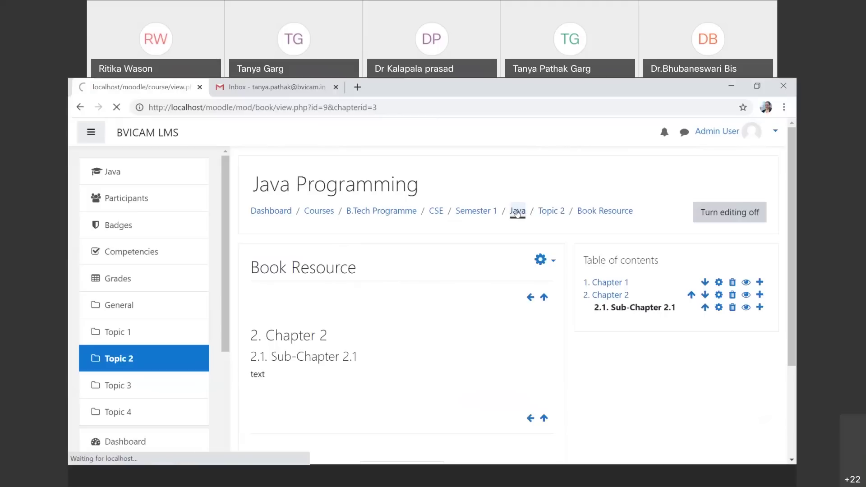
scroll(480, 307, "down", 3)
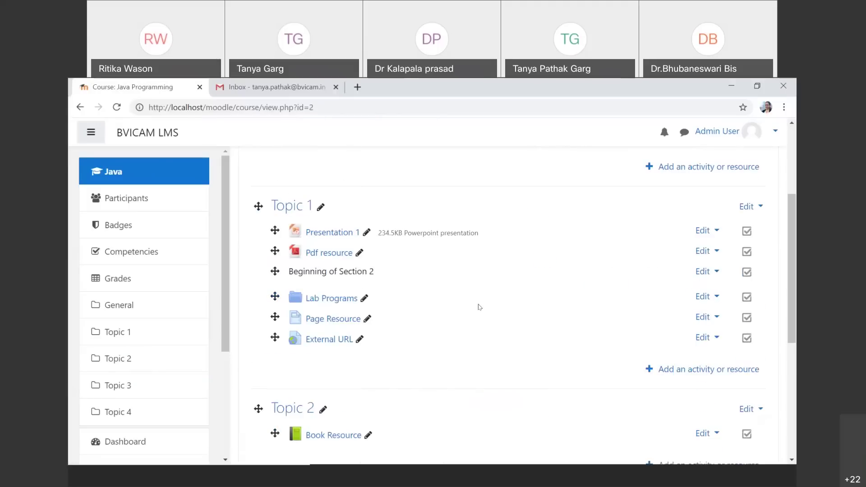
Open the Book Resource in Topic 2, view its Chapter 2, and return to the Java course page.
scroll(480, 308, "down", 1)
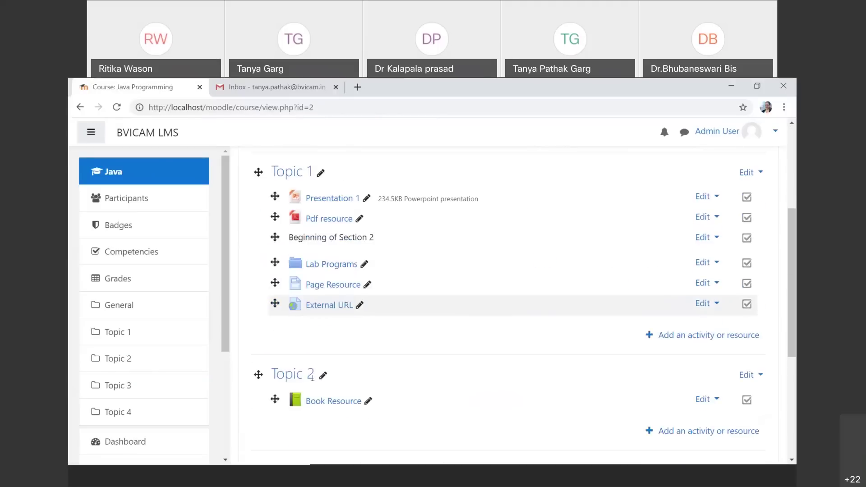
left_click(317, 405)
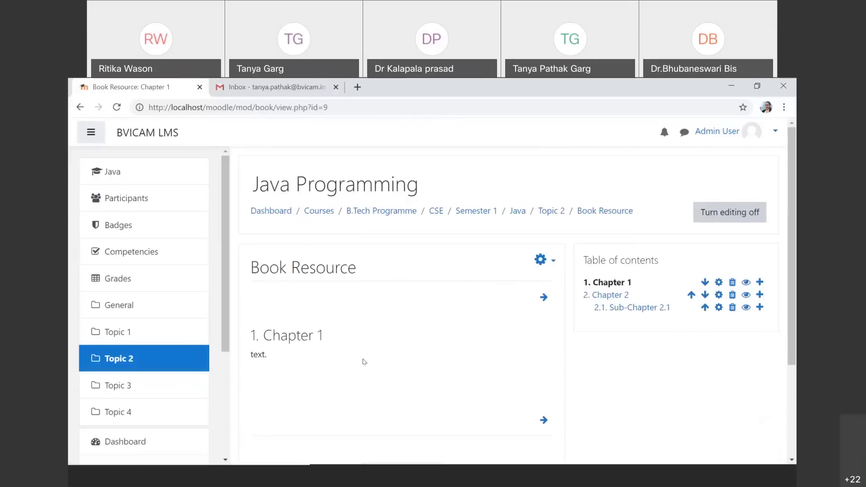
left_click(607, 296)
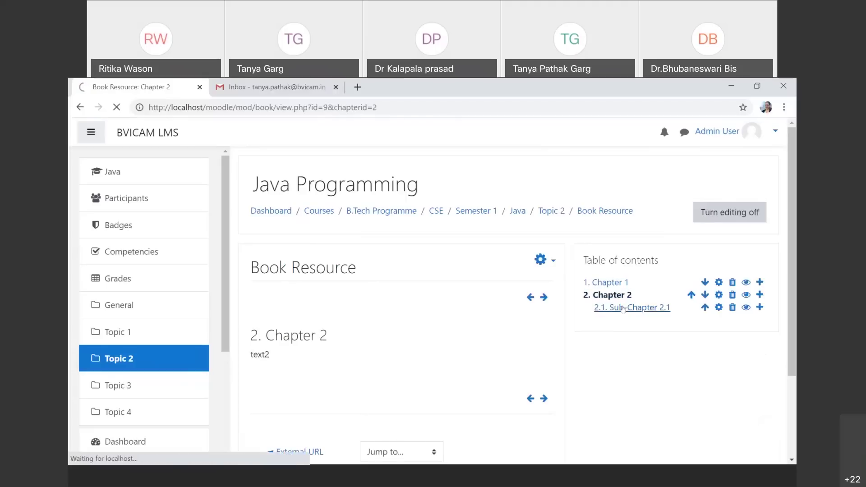
left_click(512, 212)
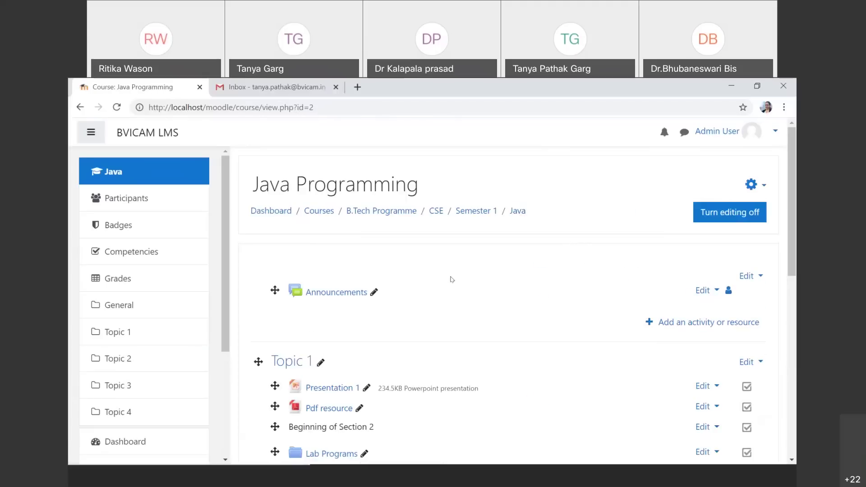
Turn off editing mode for the Java Programming course.
scroll(430, 330, "down", 4)
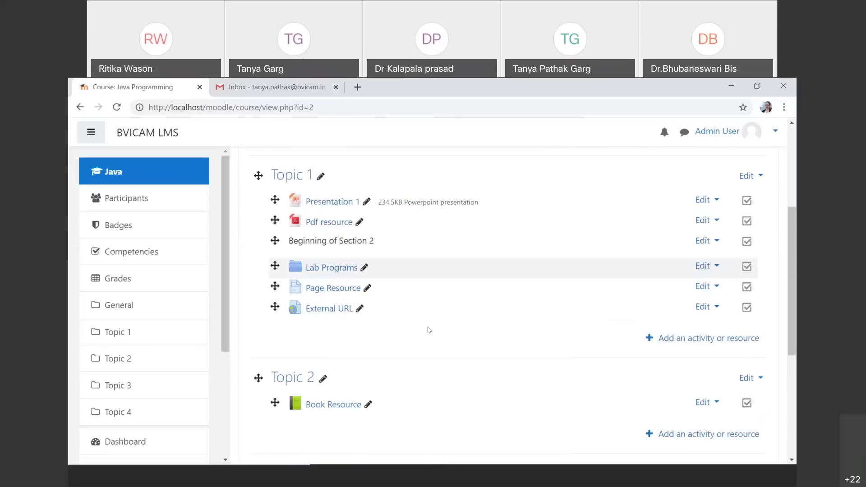
scroll(430, 330, "up", 4)
left_click(724, 216)
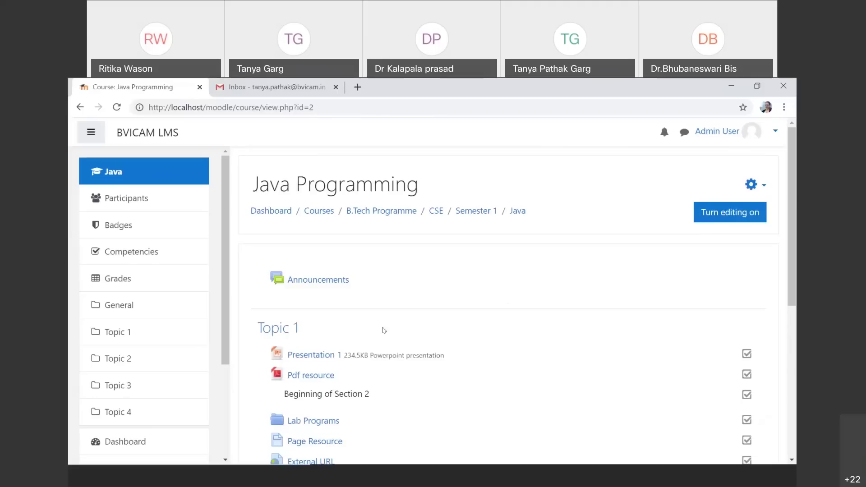
Review the resources listed under Topic 1 and Topic 2 on the Java Programming course page.
scroll(384, 331, "down", 4)
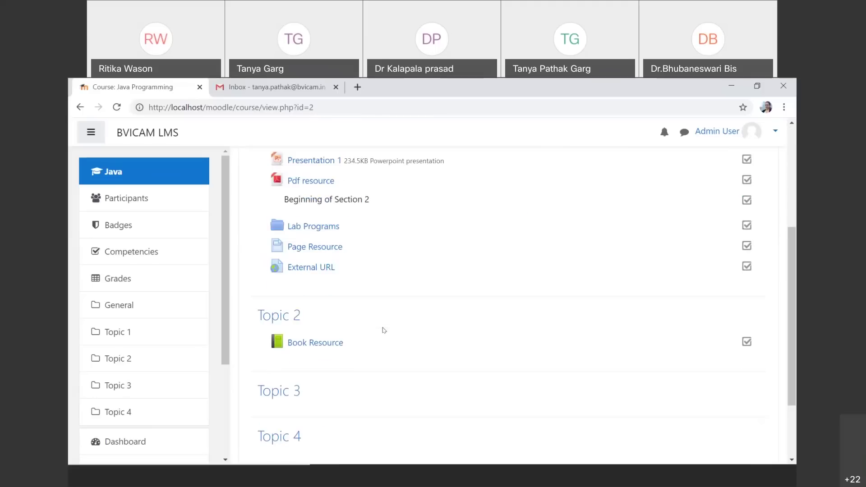
scroll(384, 330, "up", 3)
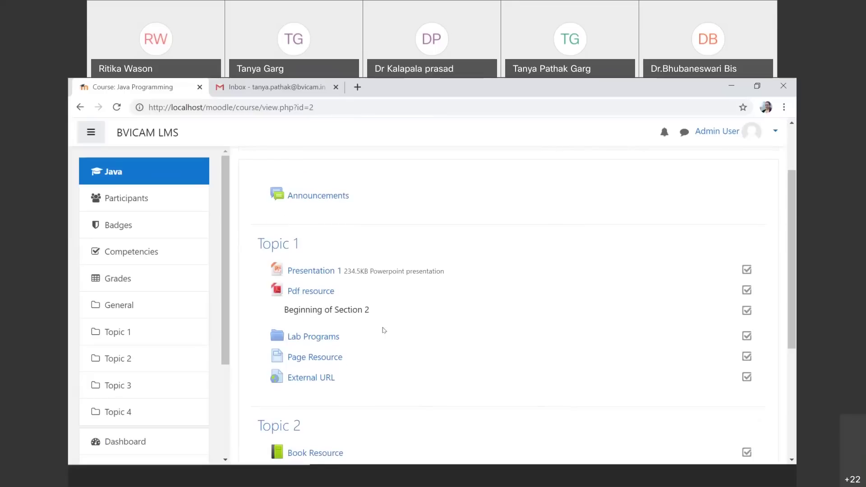
scroll(384, 331, "down", 1)
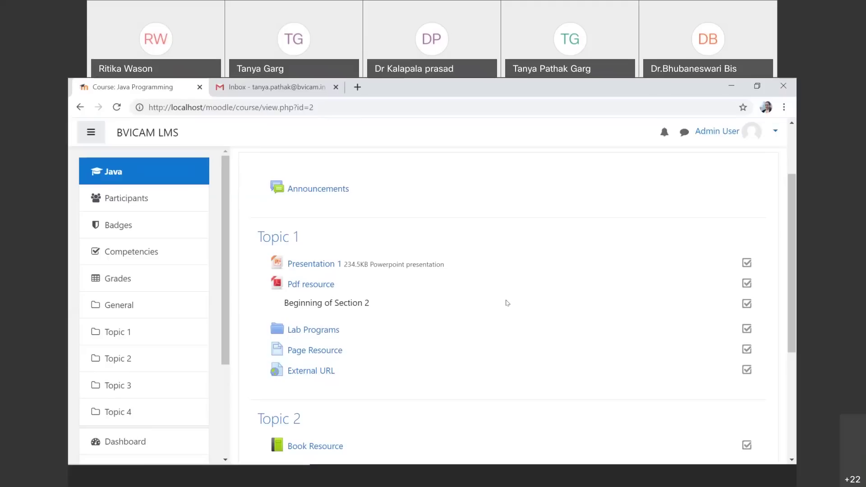
scroll(508, 303, "down", 1)
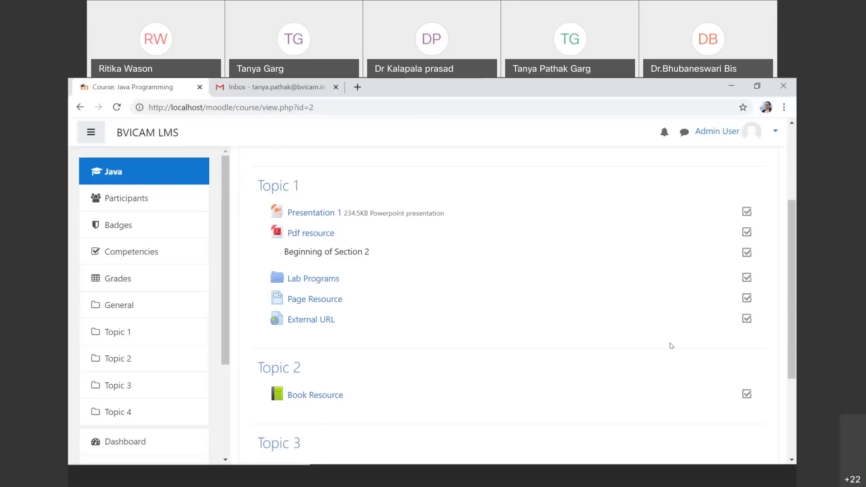
mouse_move(623, 130)
scroll(418, 325, "down", 4)
scroll(420, 325, "up", 3)
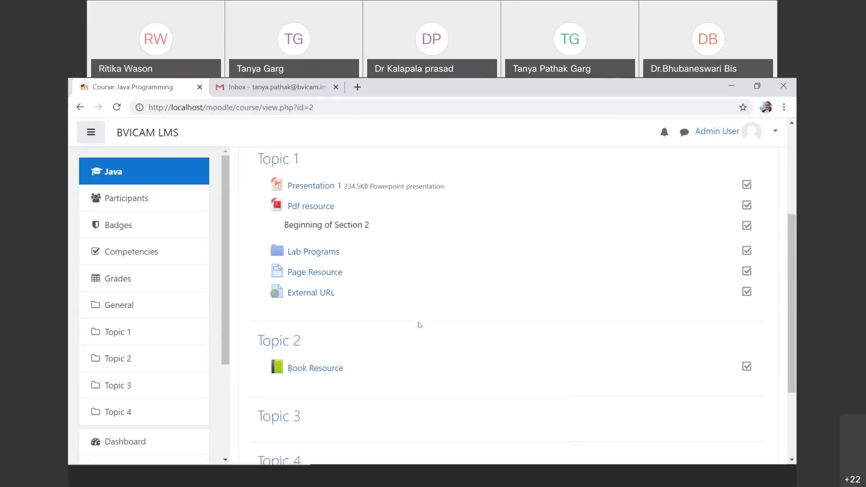
scroll(420, 325, "up", 1)
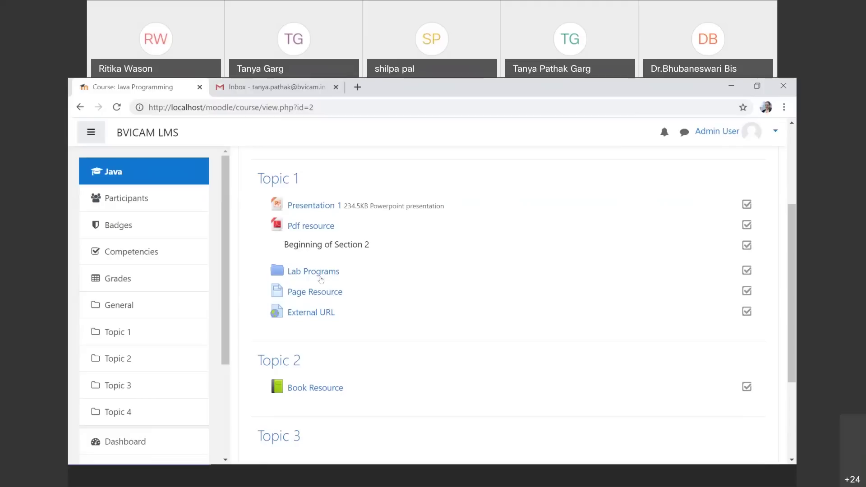
scroll(441, 288, "up", 3)
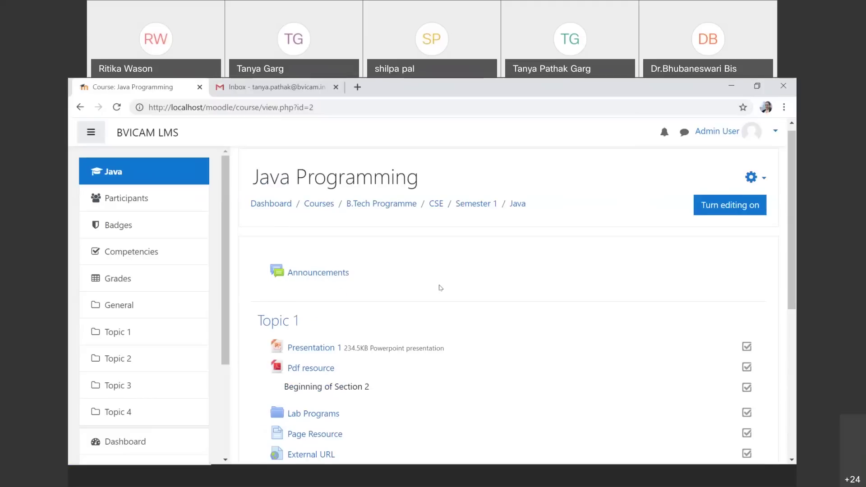
scroll(537, 278, "down", 2)
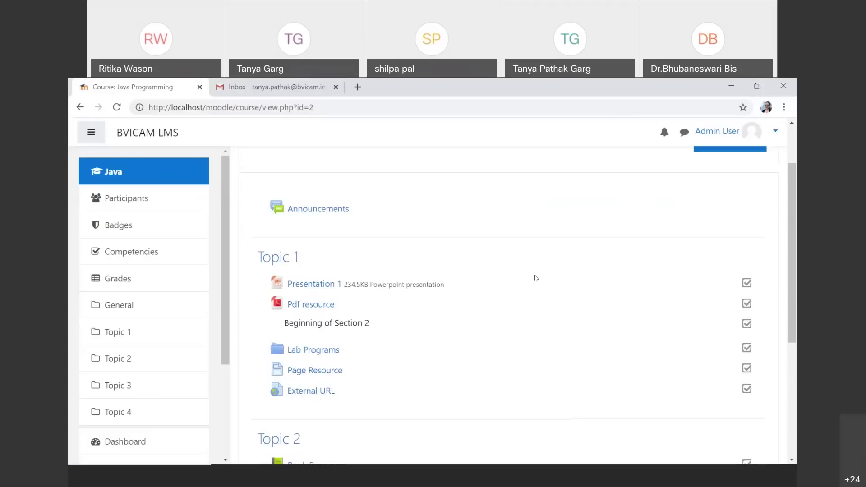
scroll(536, 278, "up", 2)
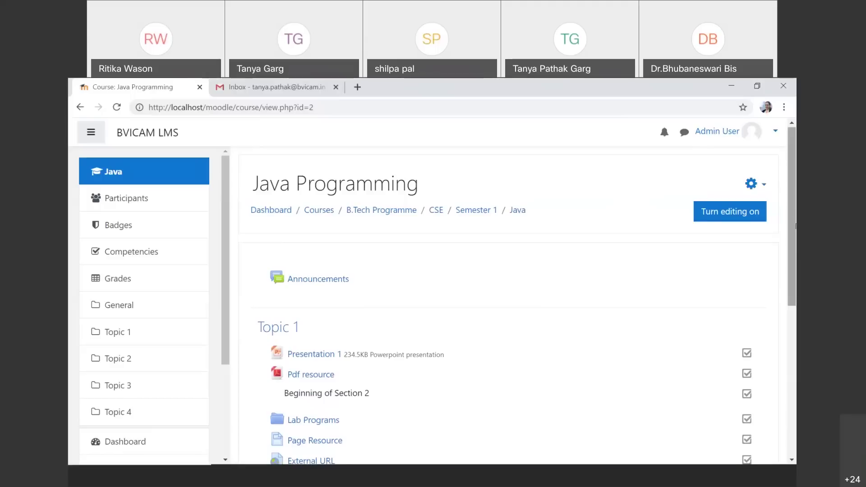
Turn on course editing and start adding a File resource to Topic 1.
left_click(727, 223)
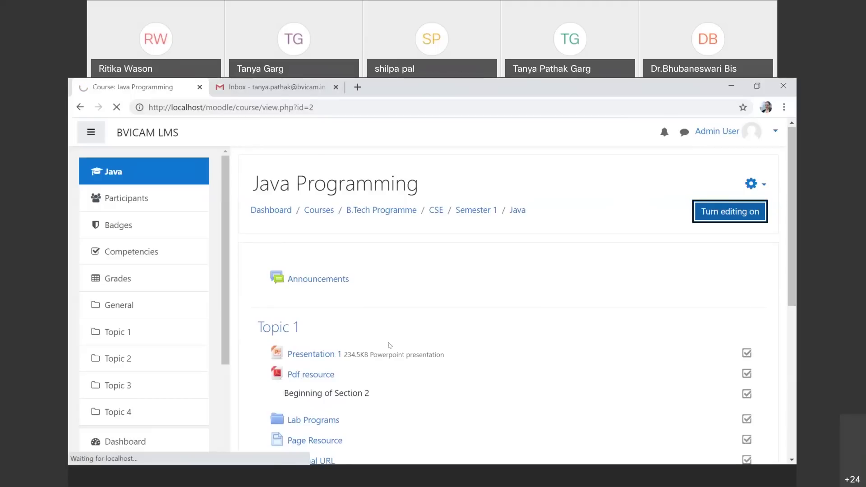
scroll(753, 293, "down", 3)
left_click(753, 293)
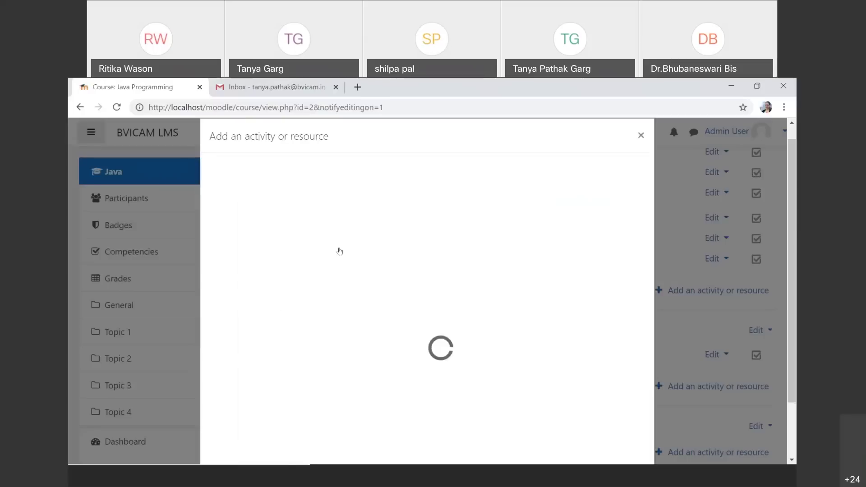
left_click(320, 206)
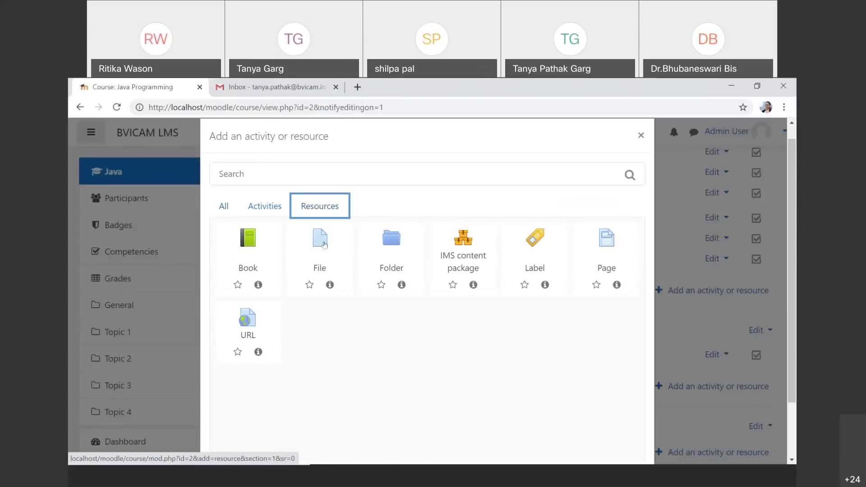
left_click(324, 244)
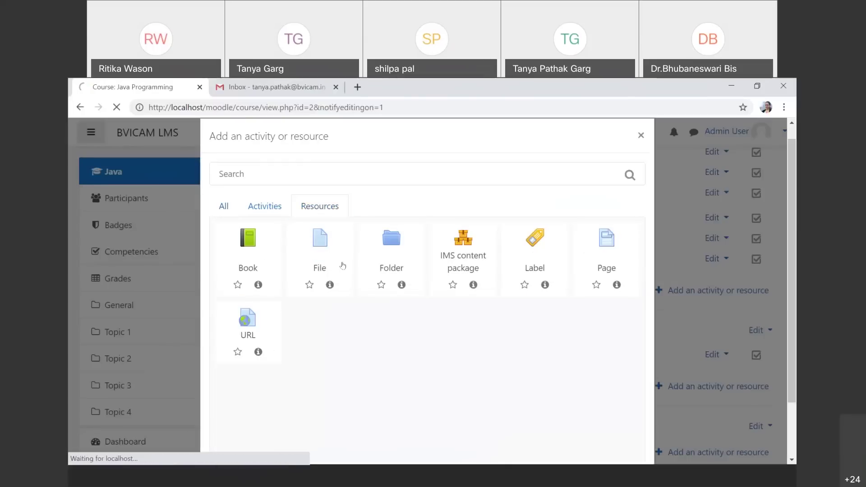
Check the maximum size allowed for new files in the File resource form.
scroll(403, 331, "down", 4)
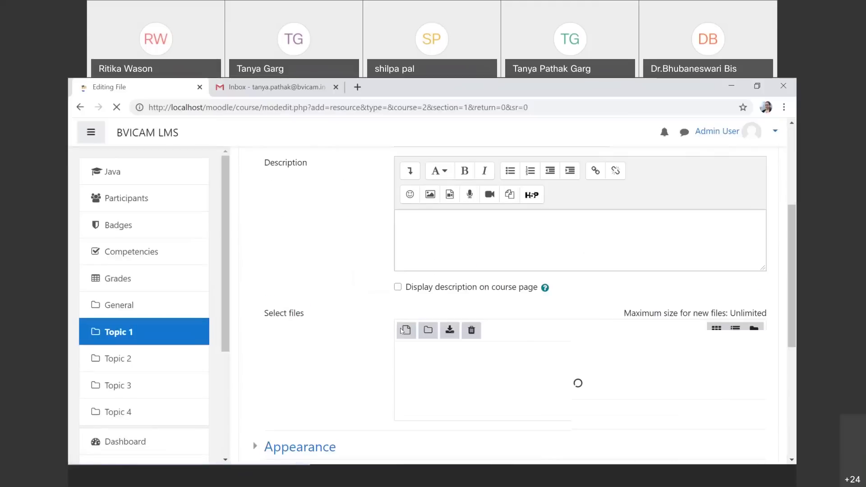
scroll(403, 330, "down", 2)
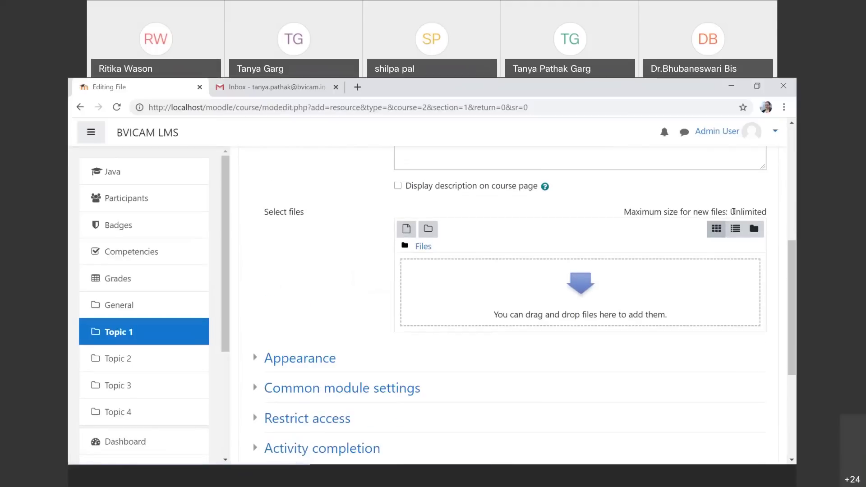
triple_click(733, 211)
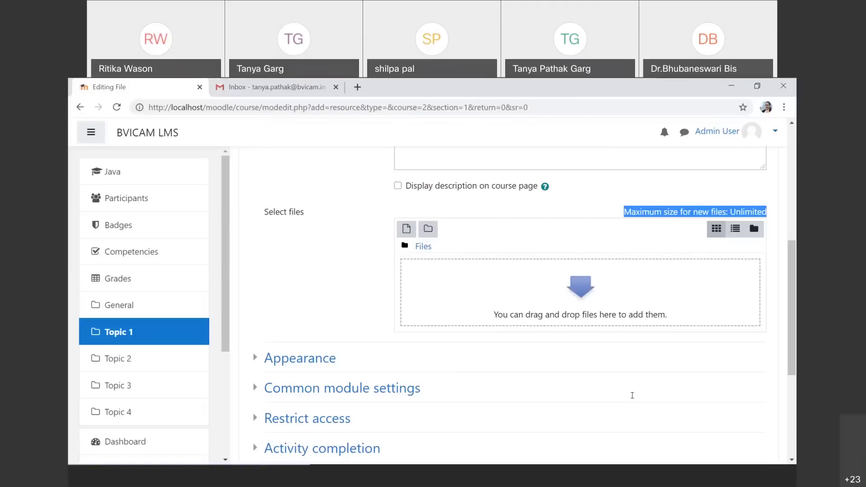
left_click(587, 185)
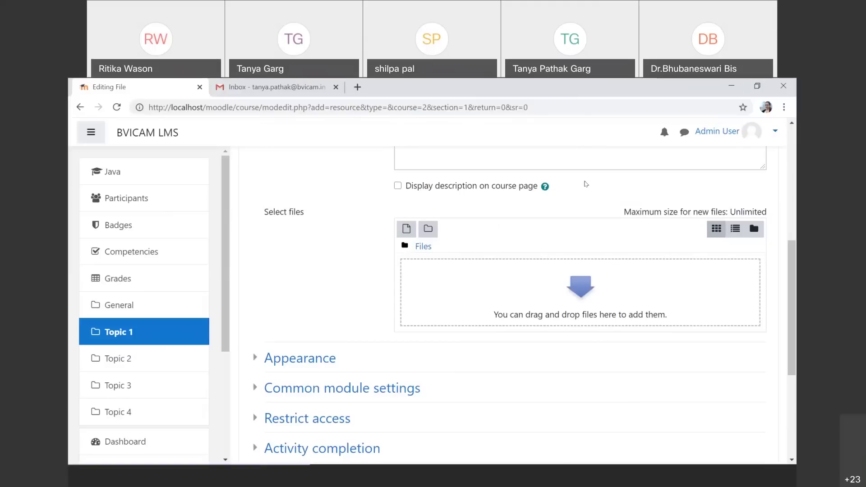
scroll(586, 184, "up", 6)
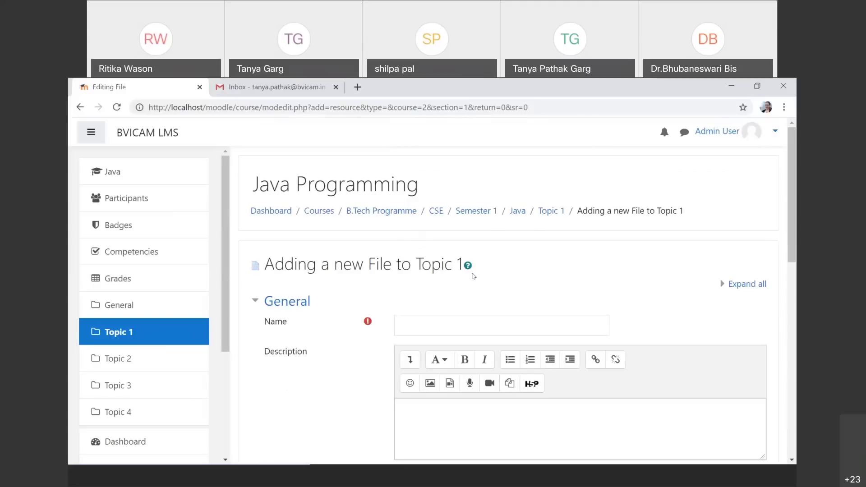
Cancel the new File resource and turn off editing for the course.
scroll(474, 276, "down", 10)
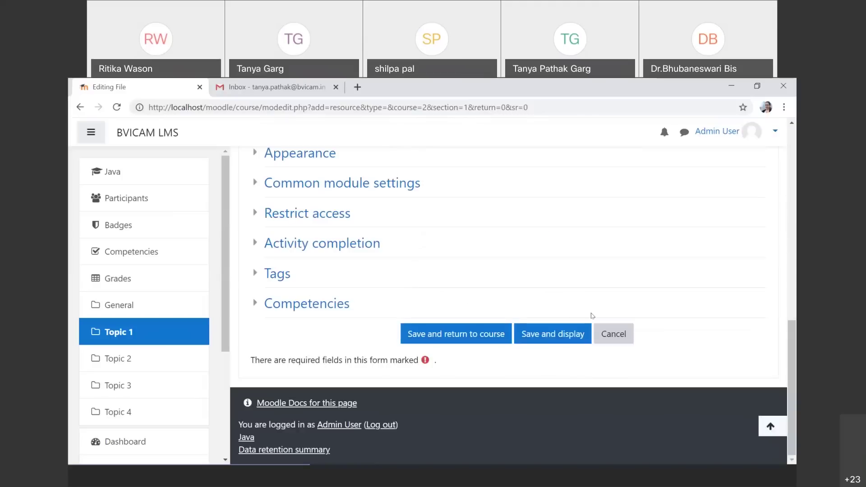
left_click(609, 329)
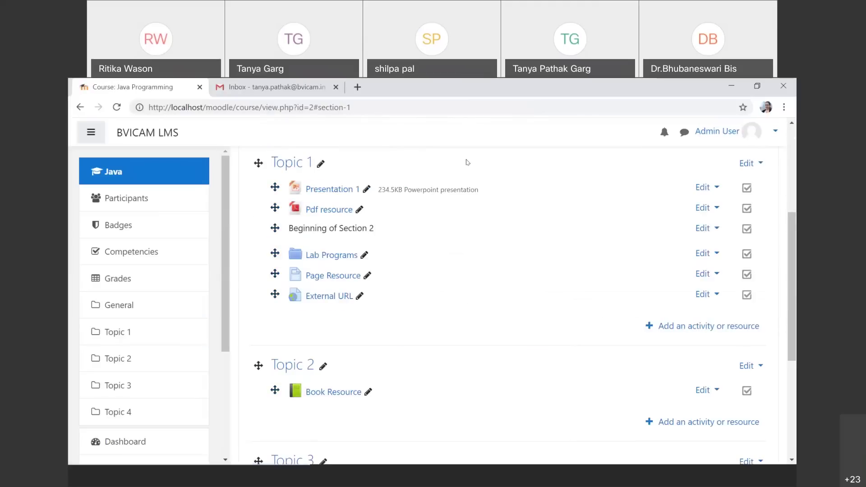
scroll(467, 162, "up", 5)
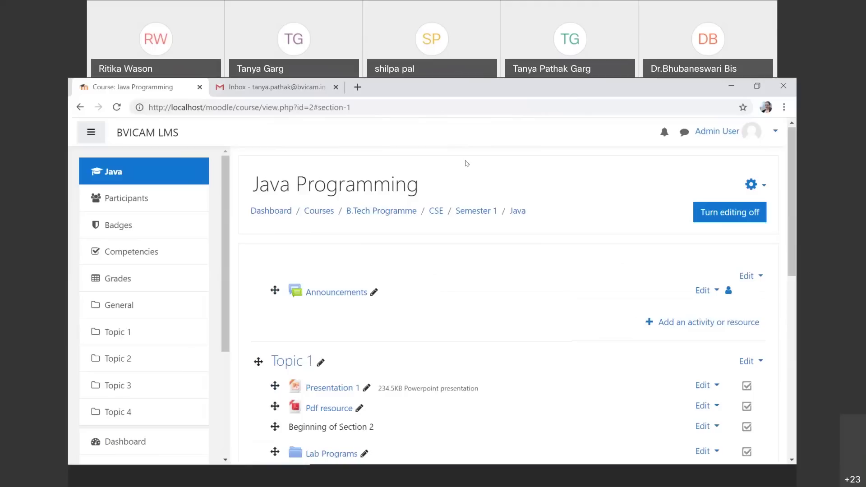
left_click(750, 211)
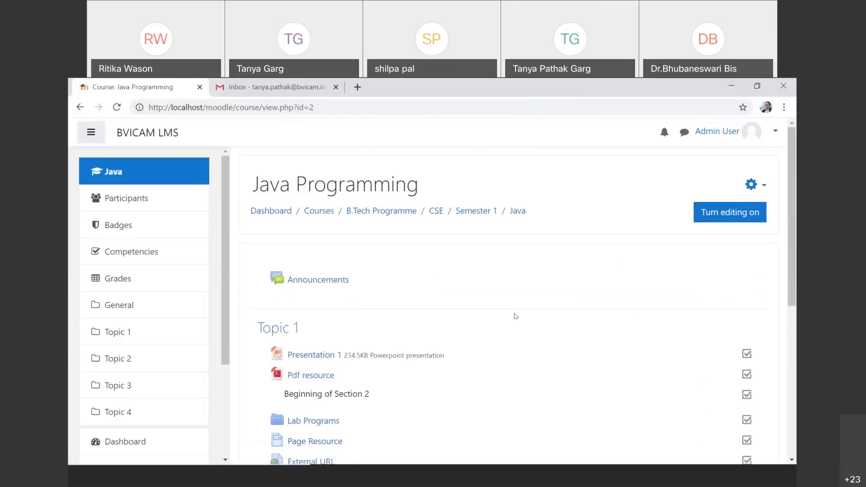
scroll(516, 317, "down", 3)
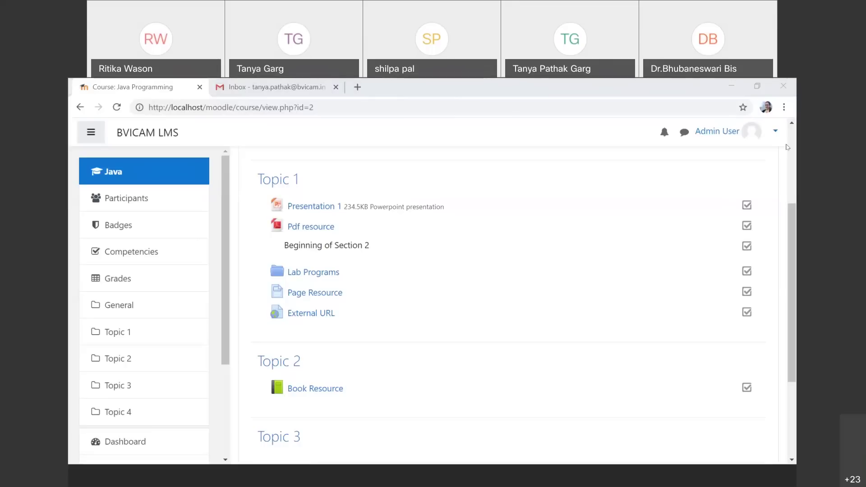
left_click(554, 279)
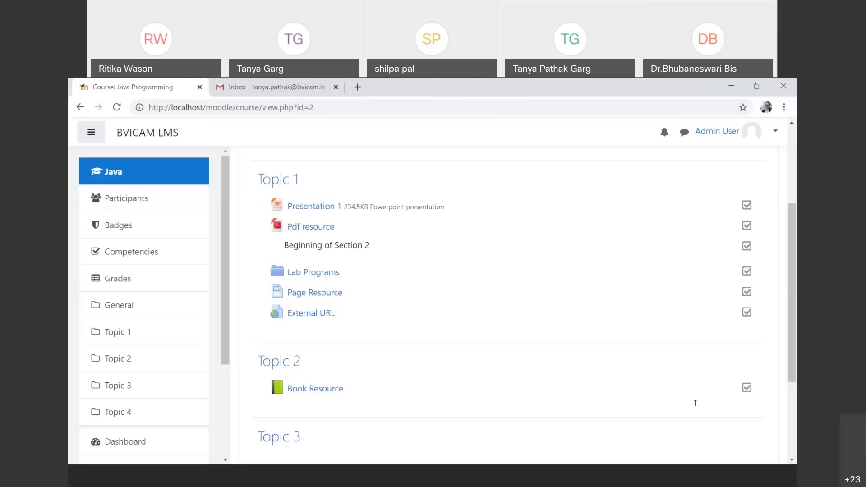
scroll(406, 271, "up", 3)
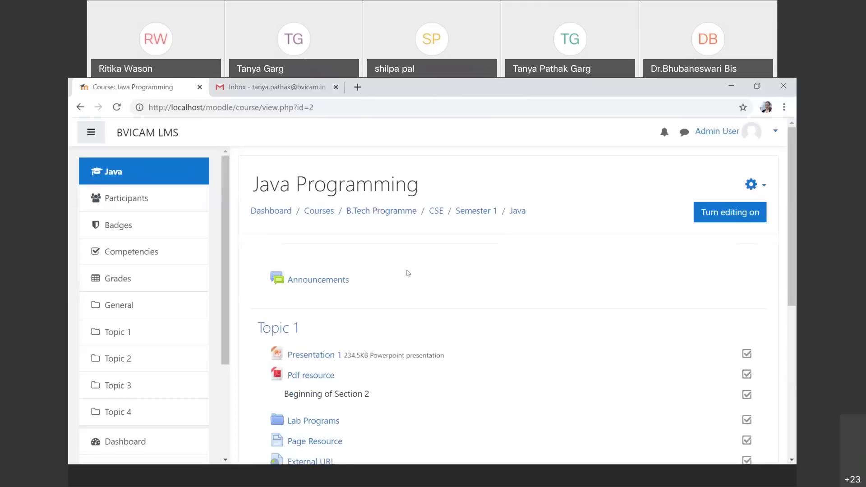
Go to the Dashboard, view the available courses on Site home, and open the Java Programming course.
left_click(143, 140)
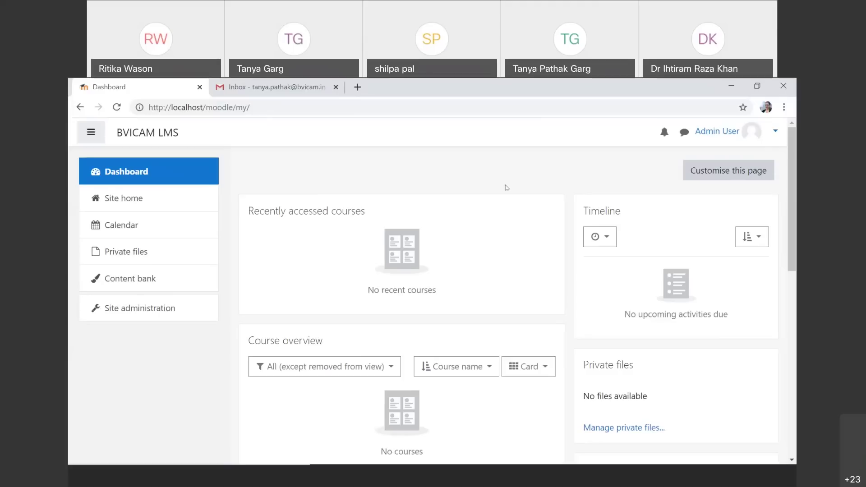
left_click(139, 182)
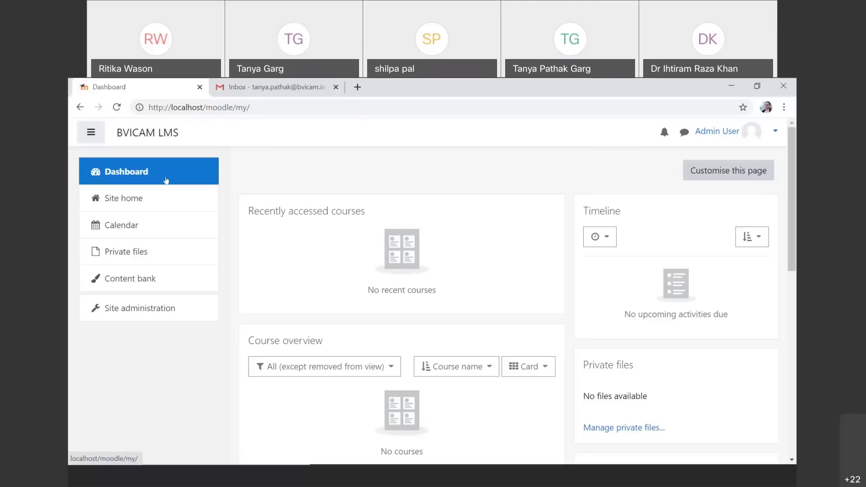
left_click(139, 201)
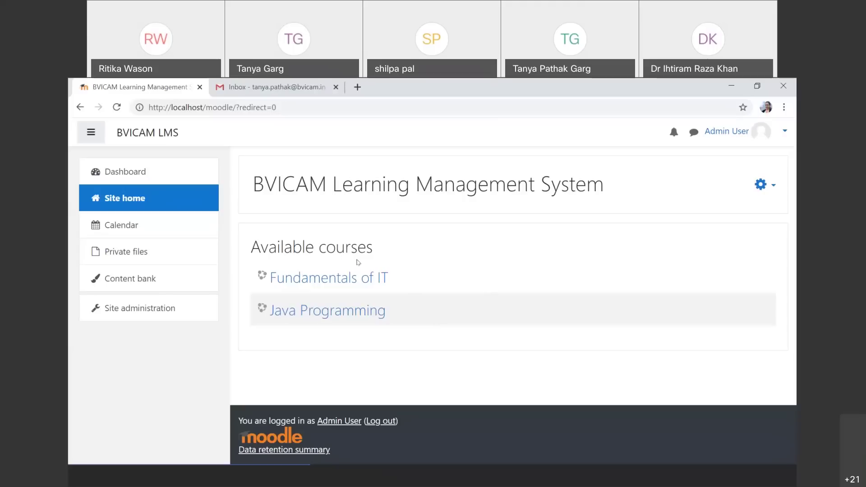
left_click(339, 315)
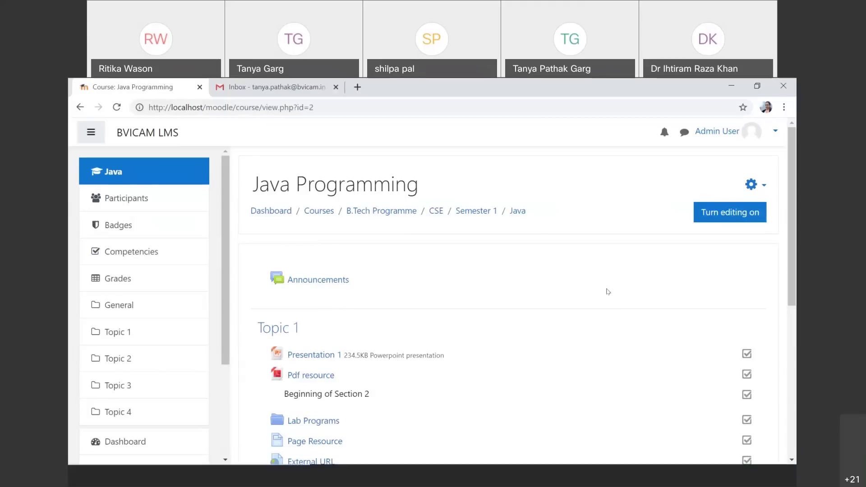
Return to the list of available courses and open the Fundamentals of IT course.
left_click(75, 113)
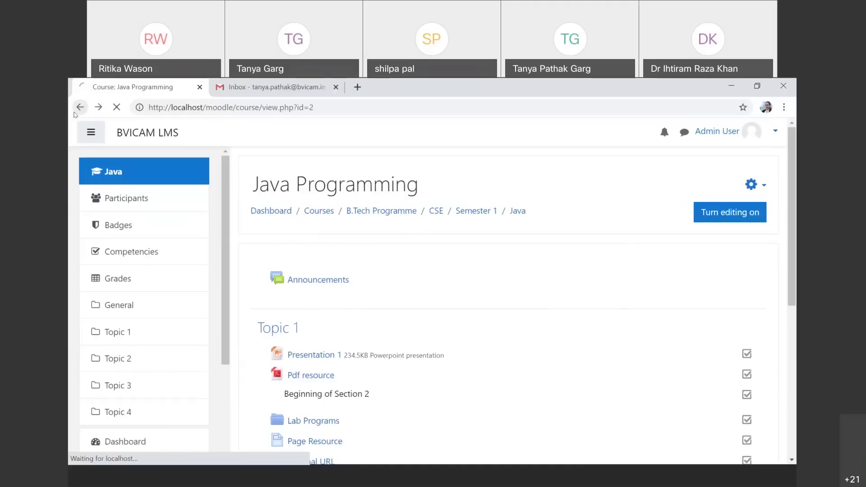
left_click(339, 279)
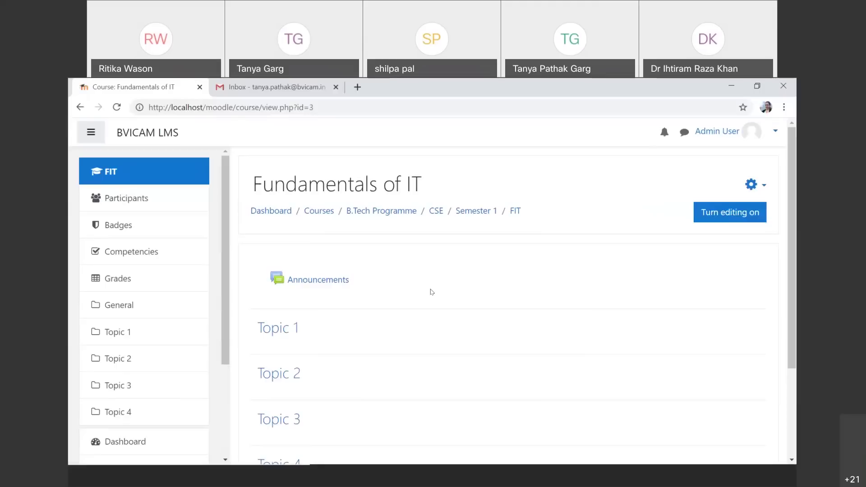
scroll(432, 292, "down", 1)
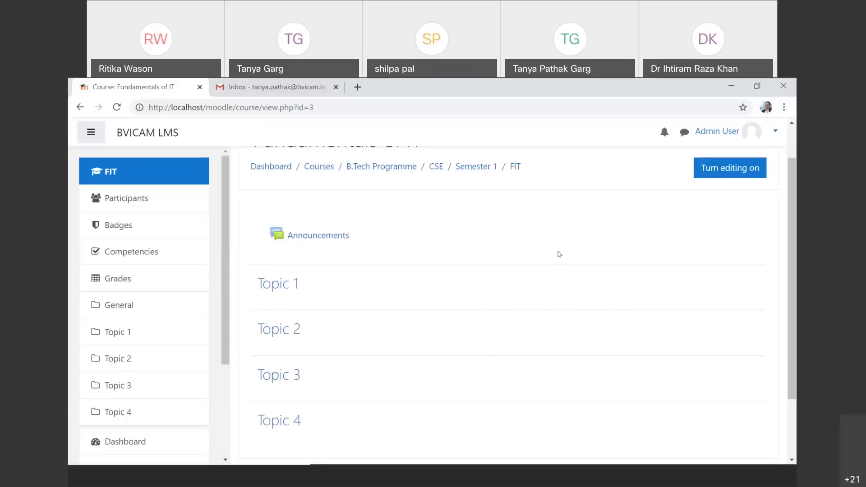
scroll(560, 254, "up", 1)
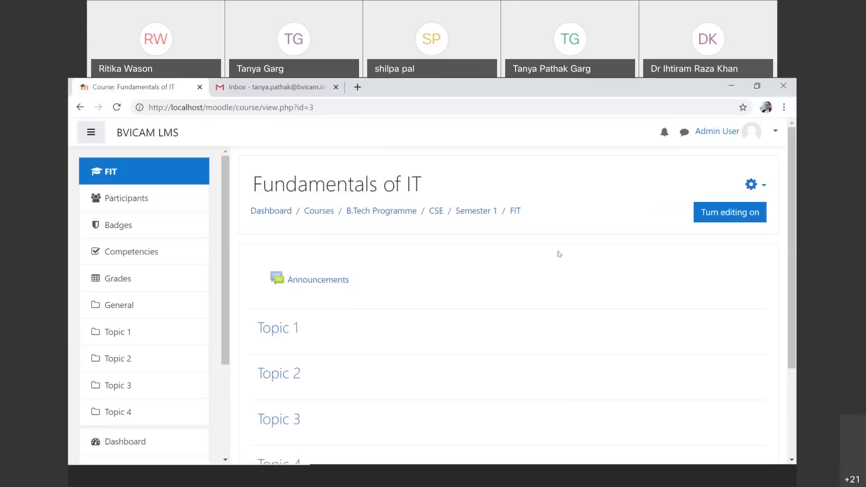
Turn on editing for the Fundamentals of IT course and look through its topic sections.
left_click(712, 221)
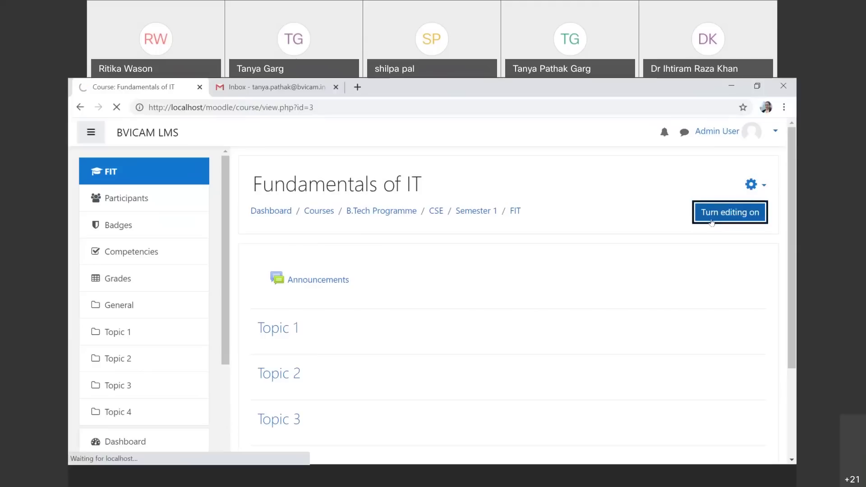
scroll(444, 310, "down", 1)
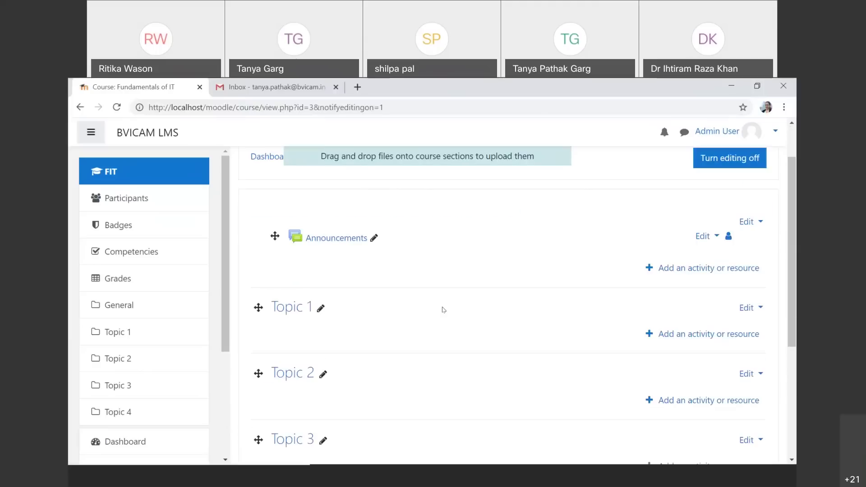
scroll(329, 394, "down", 1)
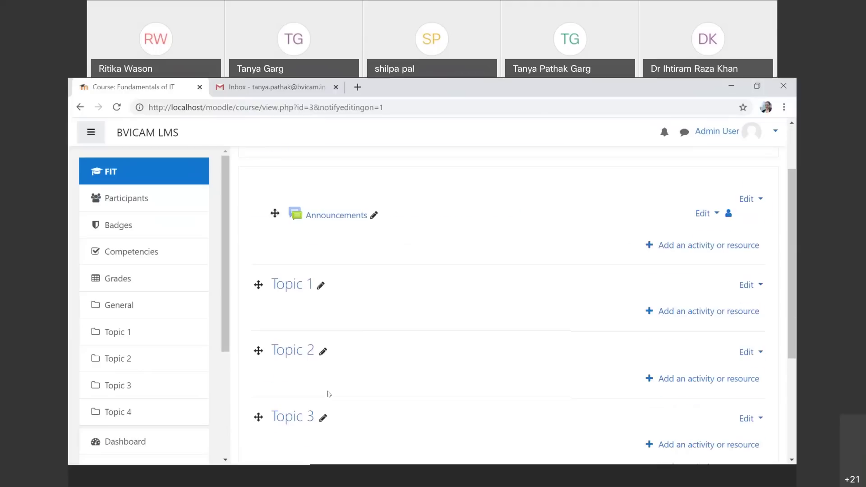
scroll(329, 394, "down", 2)
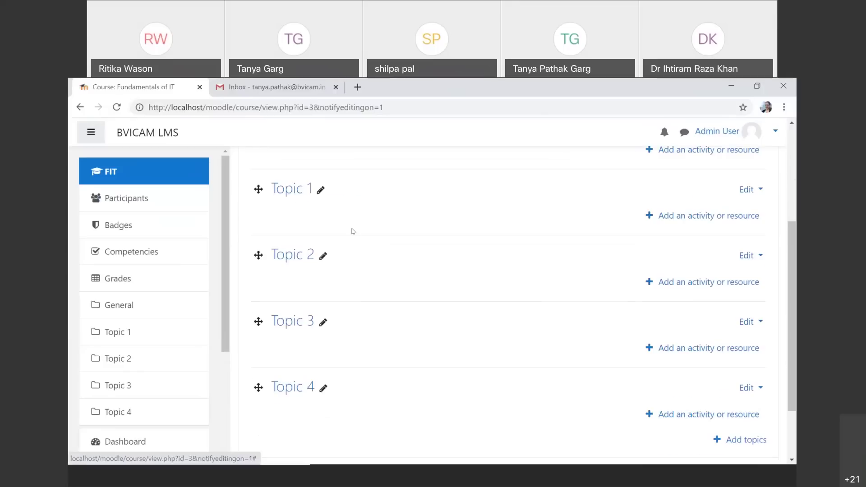
scroll(366, 271, "up", 2)
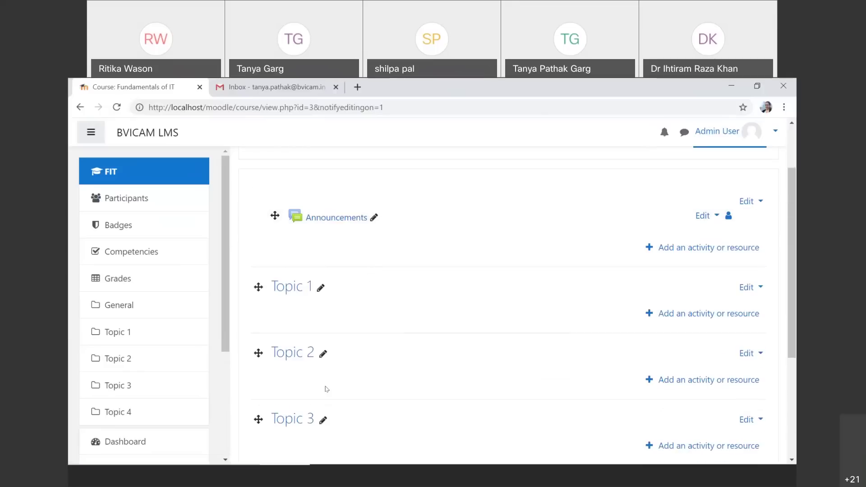
Rename the Topic 1 section as "Unit 1".
left_click(321, 288)
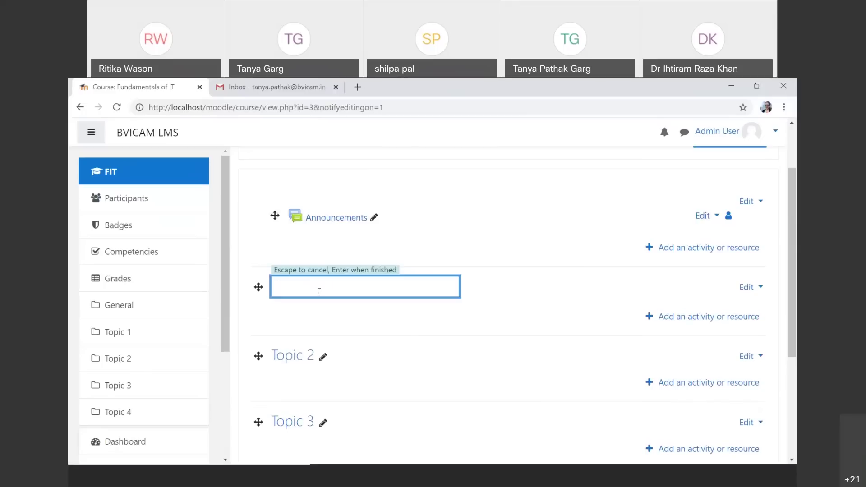
type("Unit 1")
key("Return")
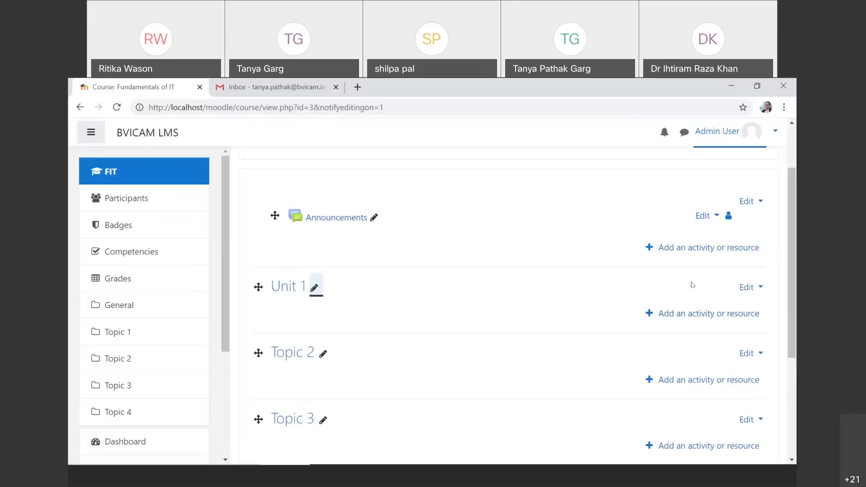
Check which editing options are available for the Topic 4 section.
scroll(702, 315, "down", 3)
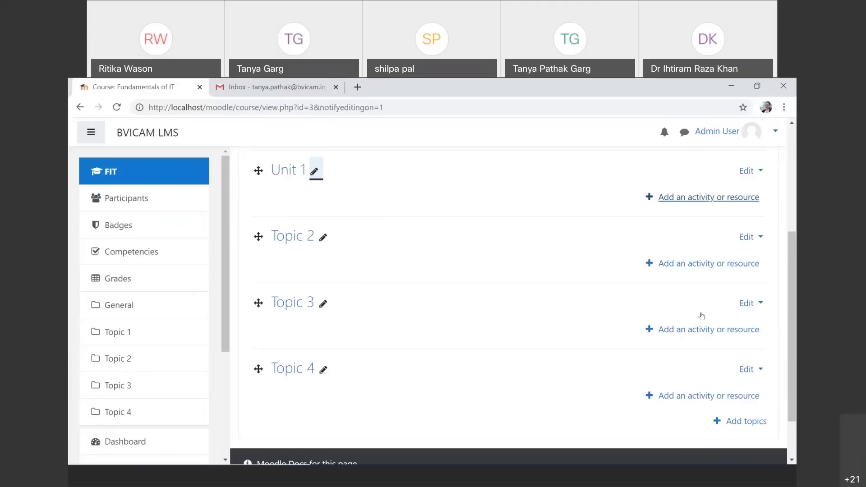
scroll(702, 316, "down", 2)
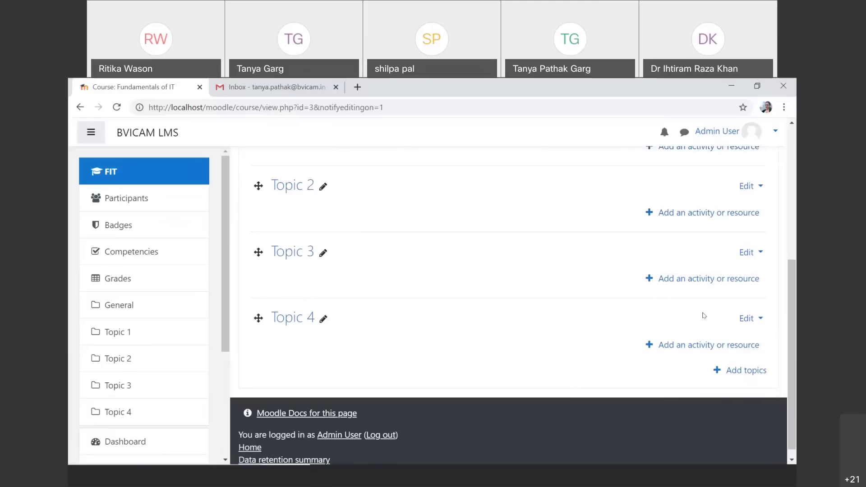
left_click(746, 320)
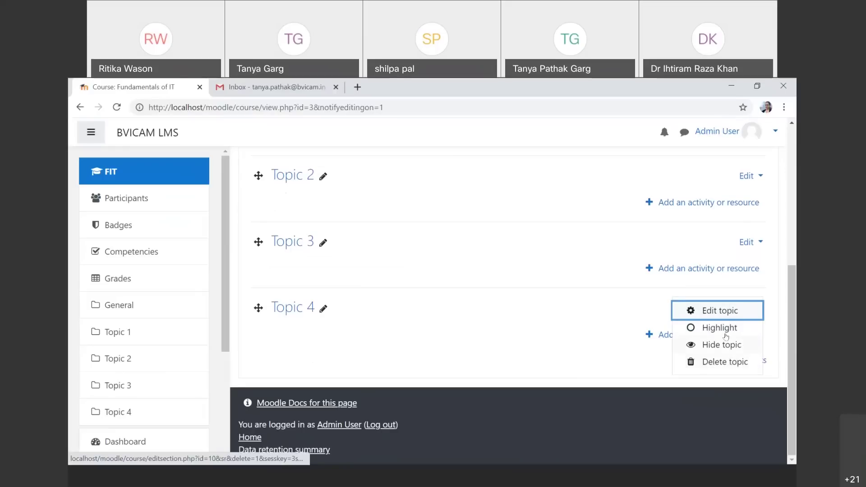
key("Escape")
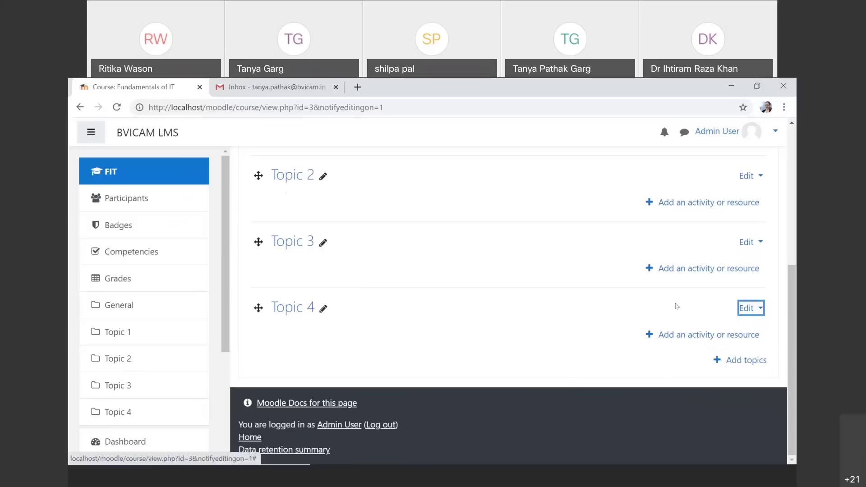
View the available activities and resources for Topic 4 and start adding a File resource.
left_click(678, 335)
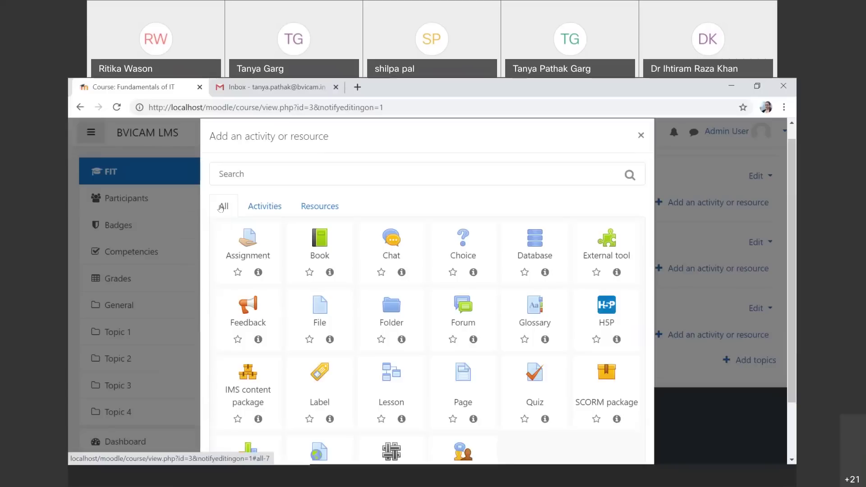
left_click(263, 208)
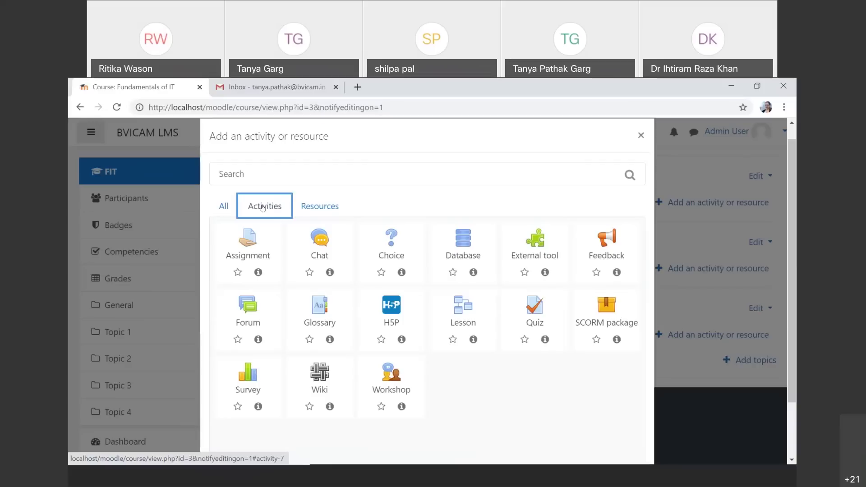
left_click(323, 207)
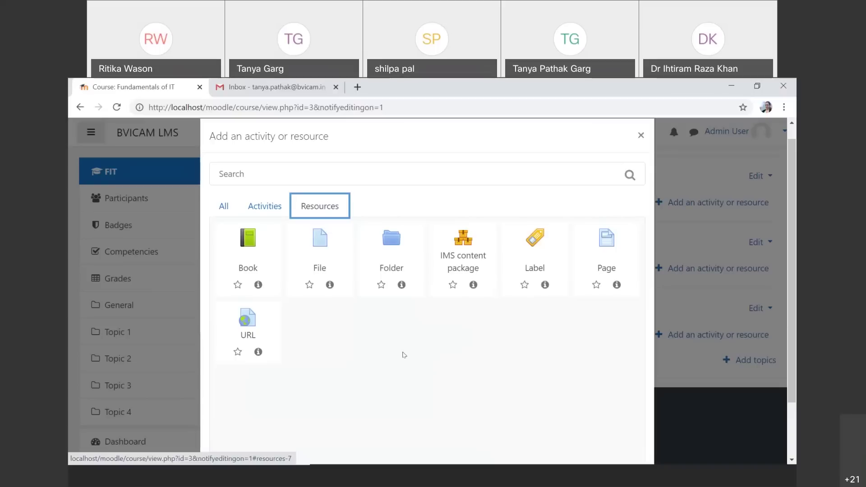
left_click(328, 260)
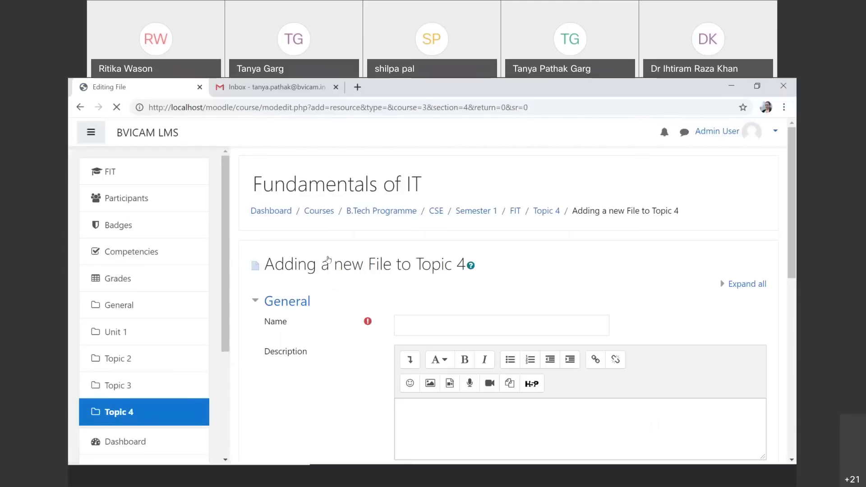
Look over the settings of the new File form and name the resource "File Resource".
scroll(459, 331, "down", 2)
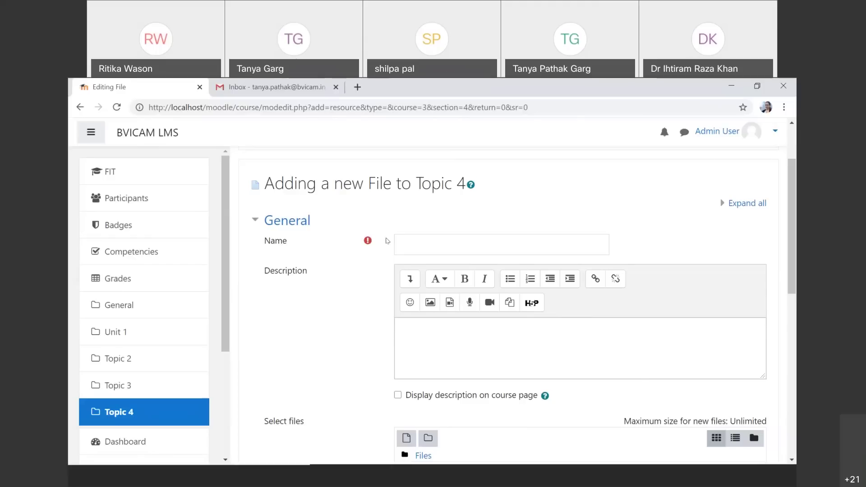
scroll(387, 240, "down", 5)
scroll(387, 241, "up", 4)
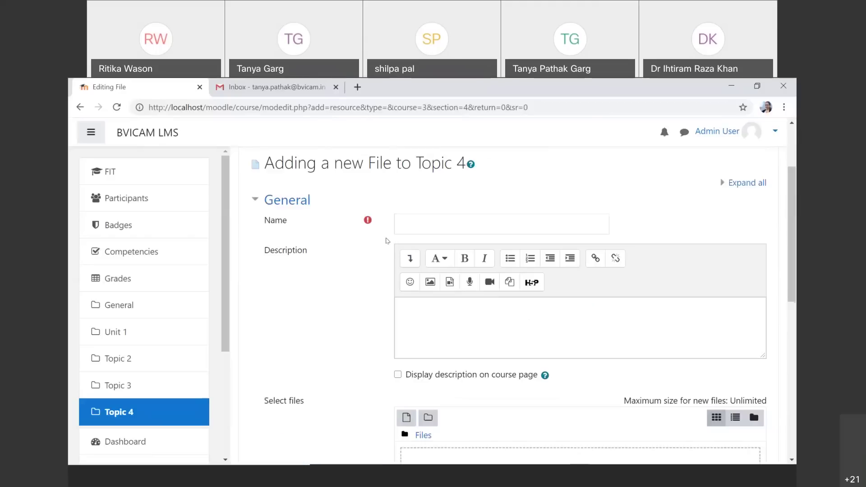
scroll(387, 241, "down", 8)
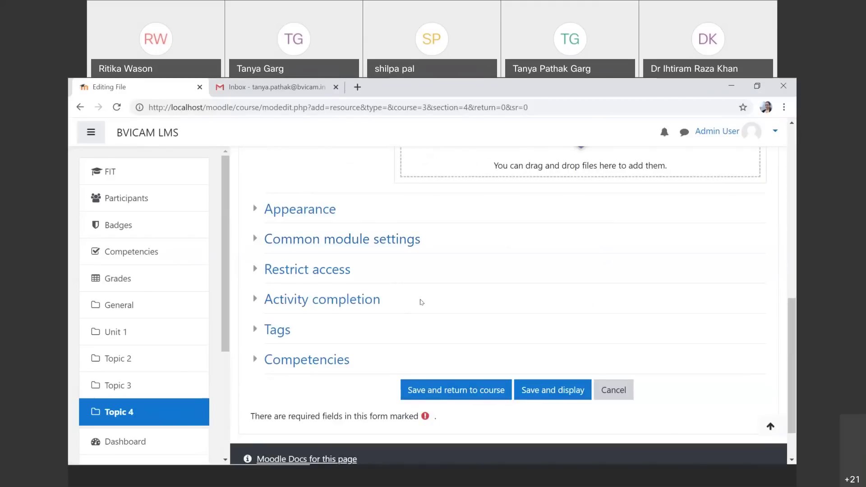
scroll(422, 303, "up", 8)
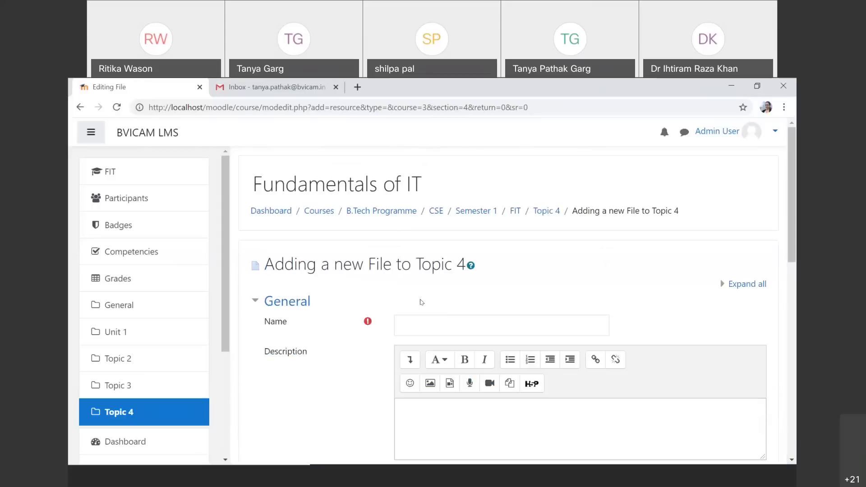
left_click(432, 327)
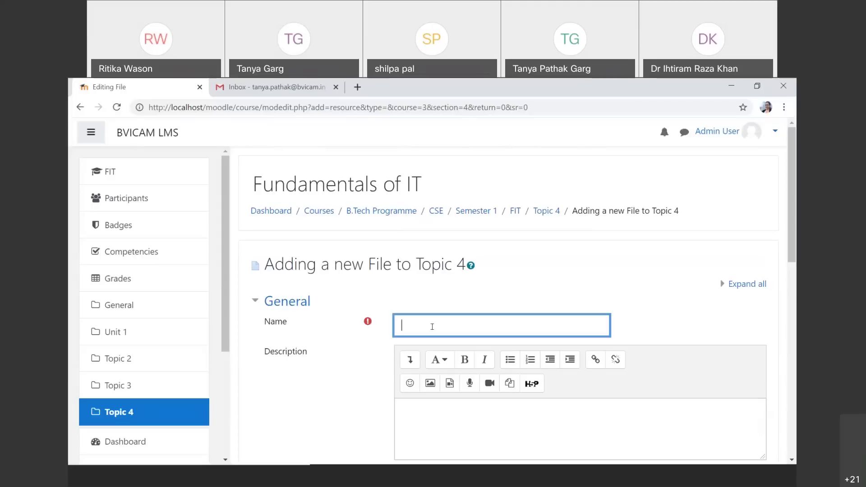
type("File Resource")
Start adding a file to the resource by upload and open the selection of a local file.
scroll(432, 327, "down", 1)
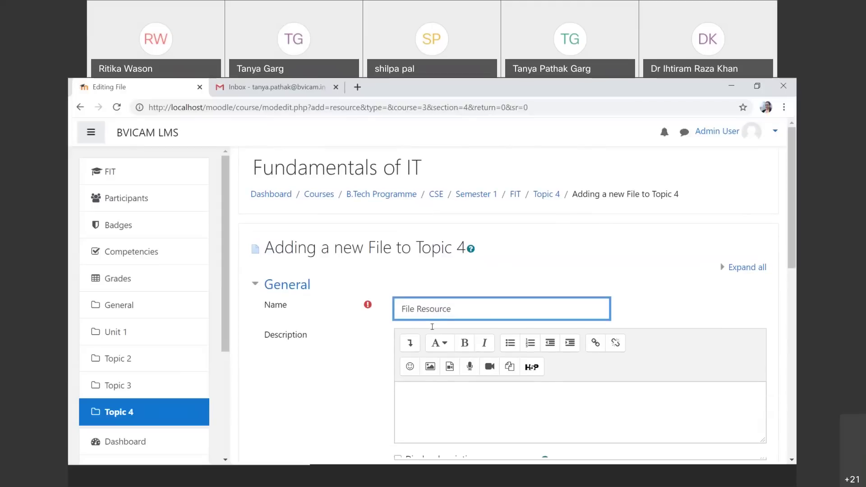
scroll(433, 327, "down", 5)
scroll(431, 326, "up", 2)
scroll(434, 332, "down", 2)
scroll(435, 332, "down", 1)
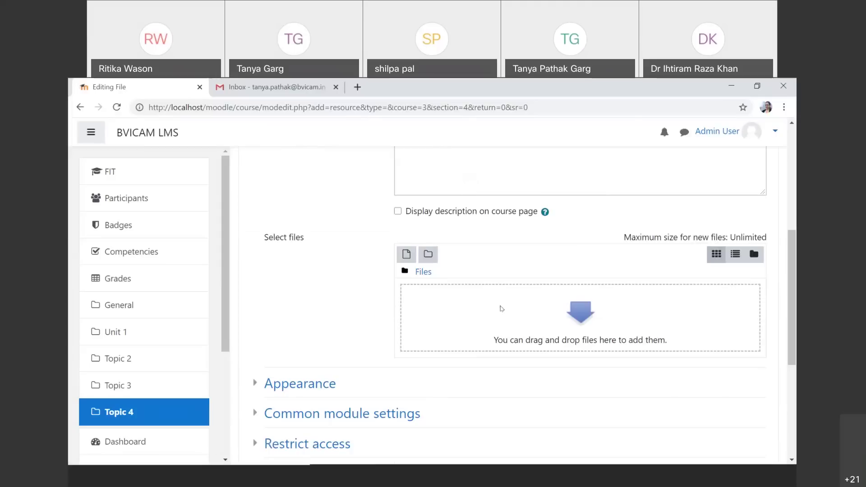
left_click(407, 255)
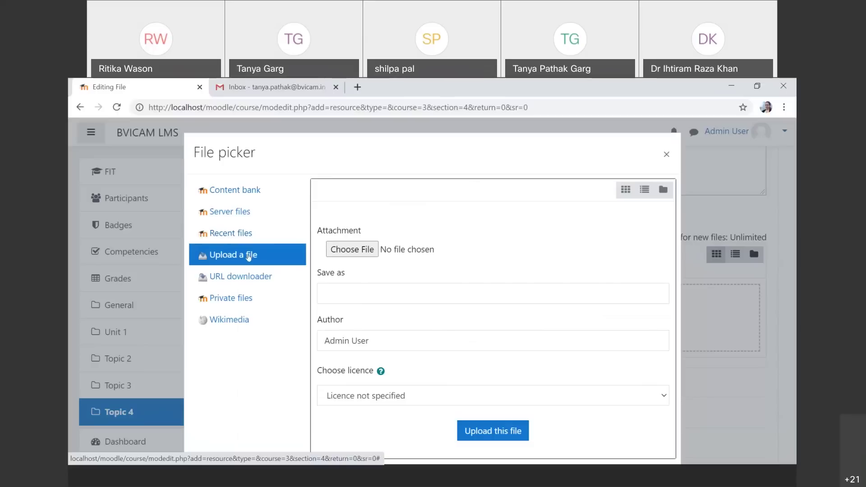
left_click(367, 255)
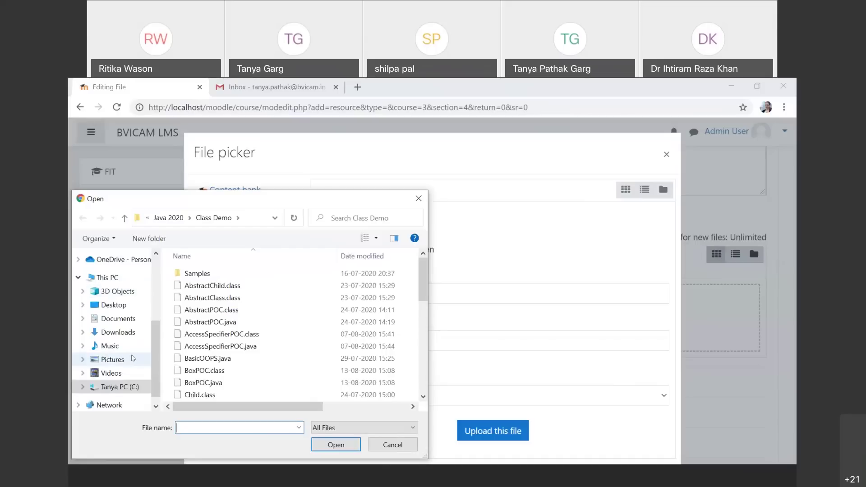
scroll(131, 366, "down", 1)
left_click(129, 373)
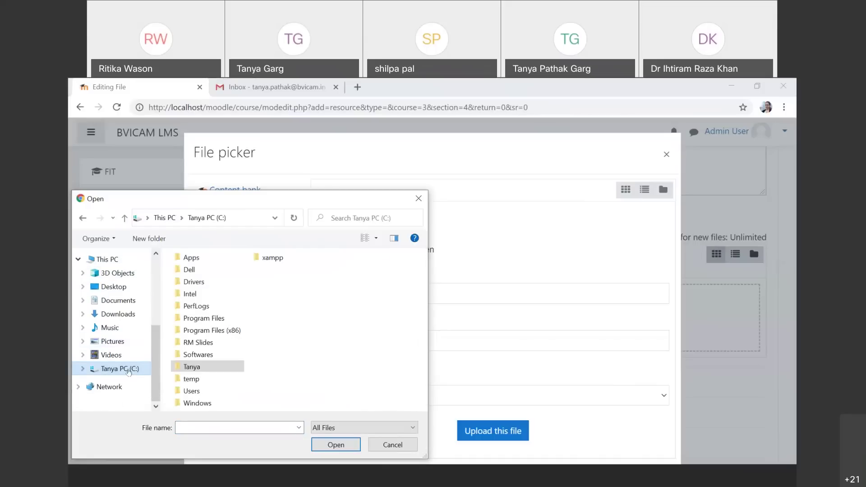
double_click(220, 365)
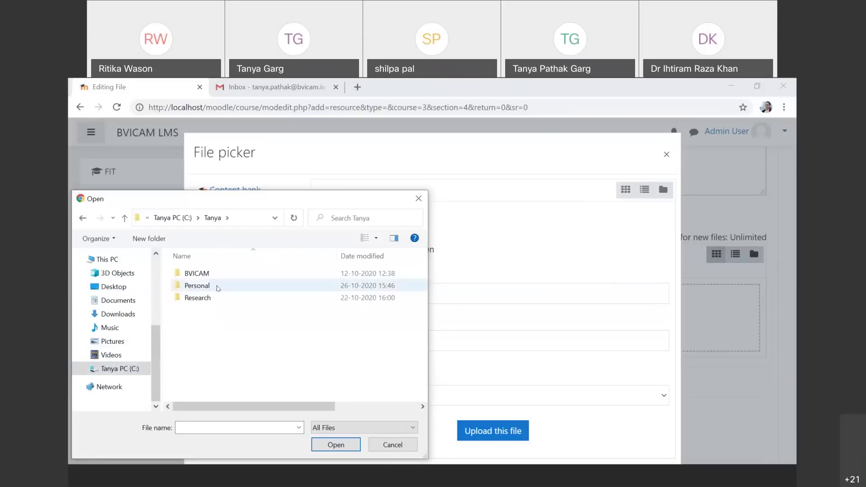
double_click(226, 274)
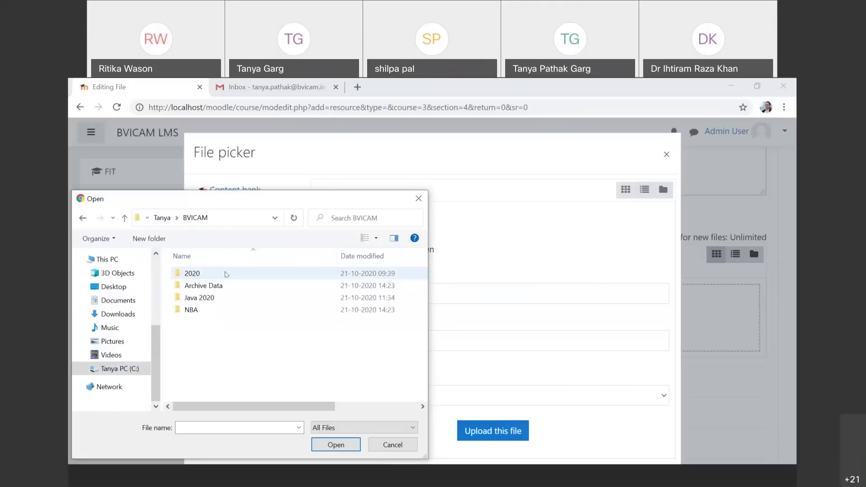
double_click(199, 298)
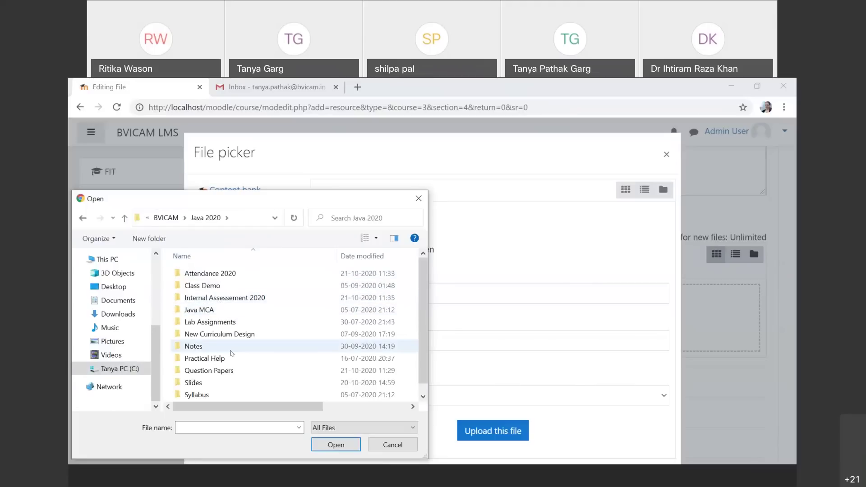
double_click(212, 383)
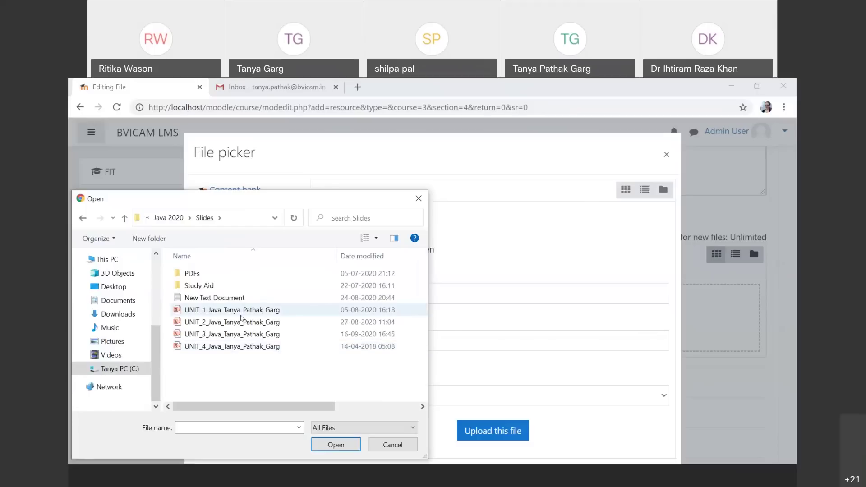
double_click(194, 274)
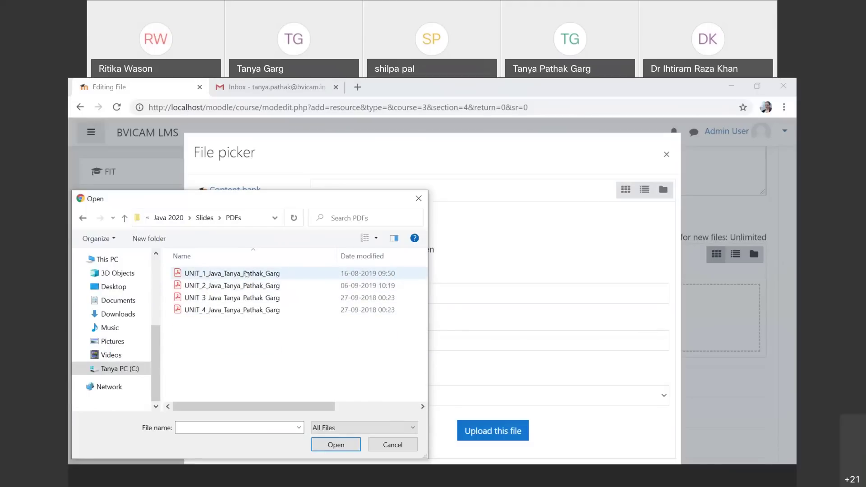
left_click(279, 277)
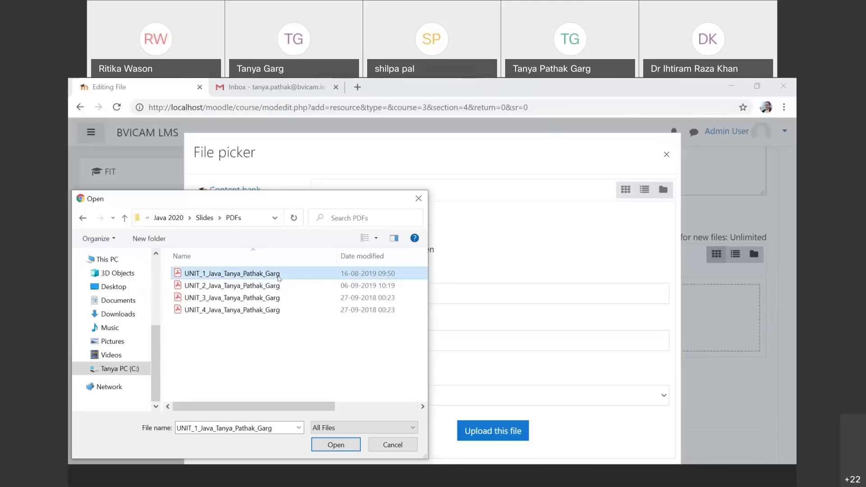
left_click(82, 219)
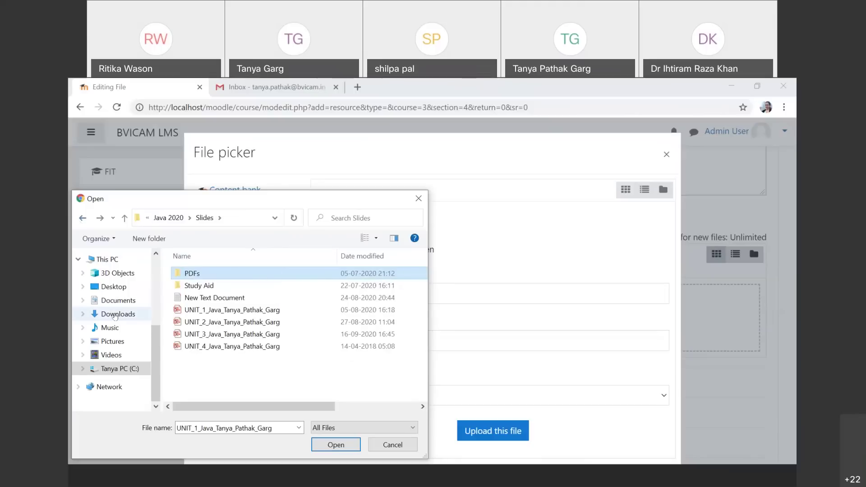
Choose the presentation "Resources in Moodle.ppt" from the Resources Planning in Moodle folder, inside My Data of the Moodle coordination material.
left_click(120, 369)
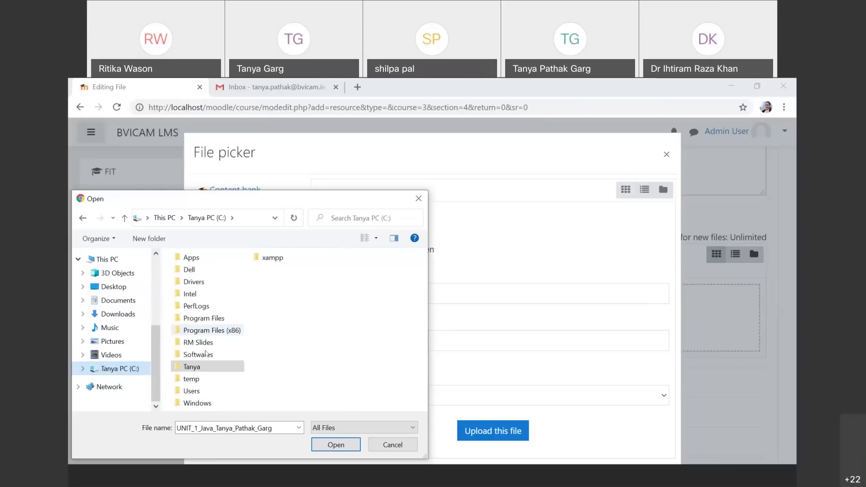
left_click(216, 372)
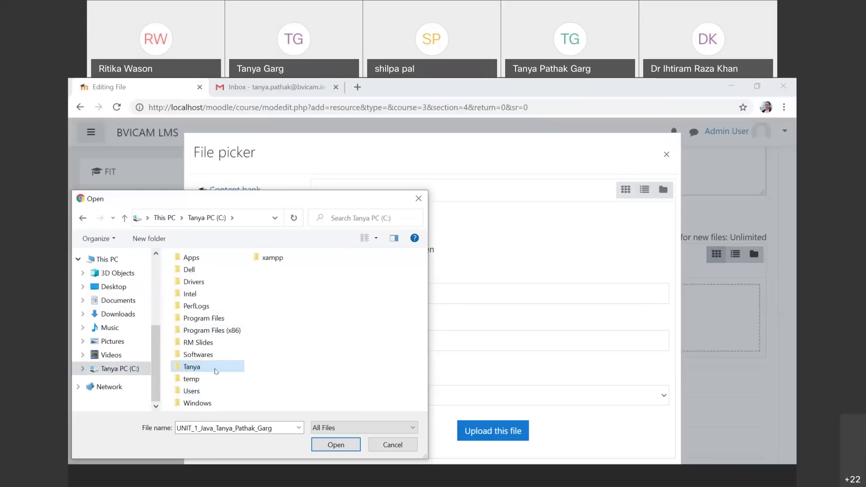
double_click(216, 371)
double_click(212, 286)
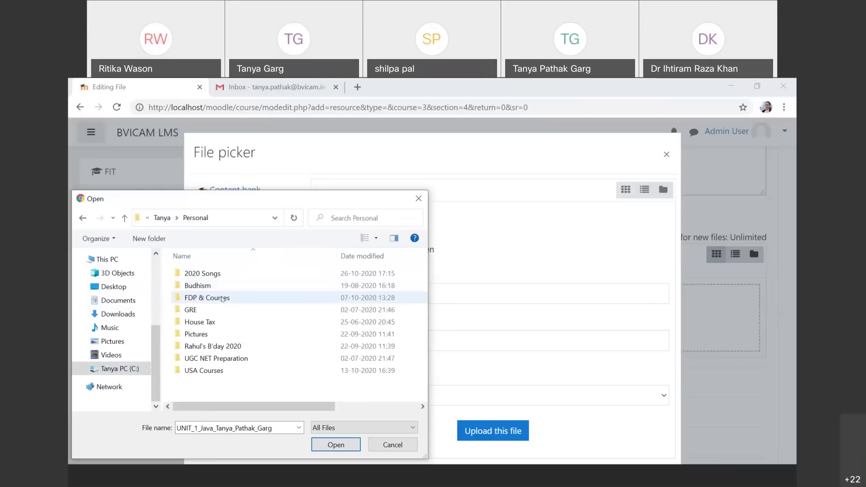
double_click(222, 299)
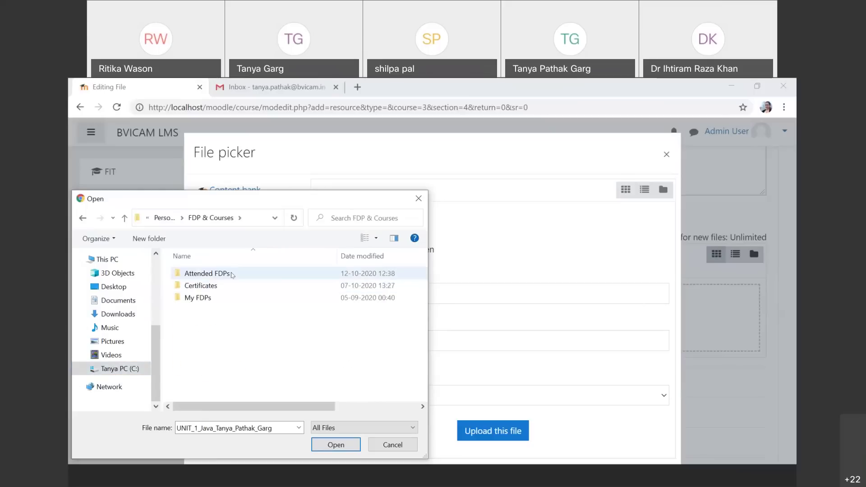
double_click(217, 299)
double_click(243, 273)
double_click(219, 298)
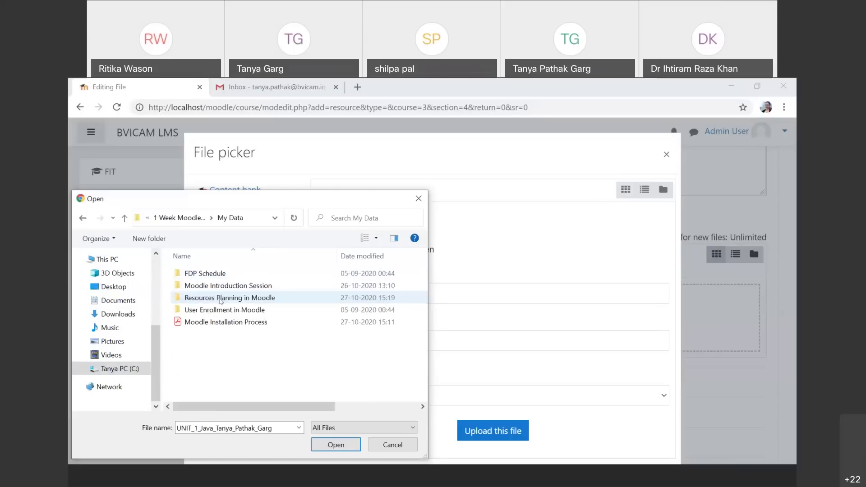
double_click(220, 298)
left_click(216, 334)
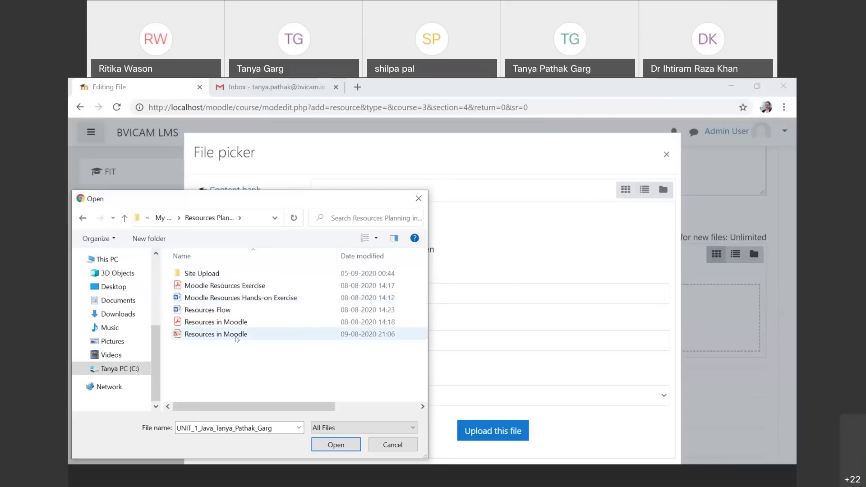
left_click(336, 445)
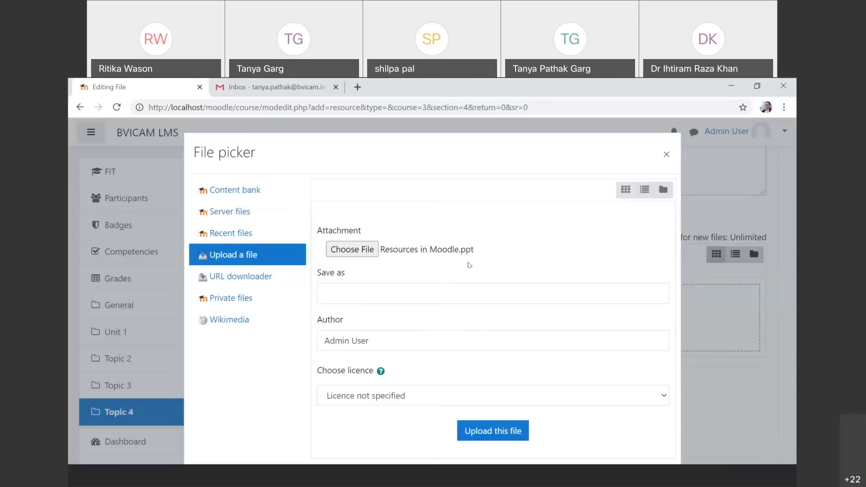
Upload the chosen presentation to the File resource, save it and return to the course.
left_click(499, 440)
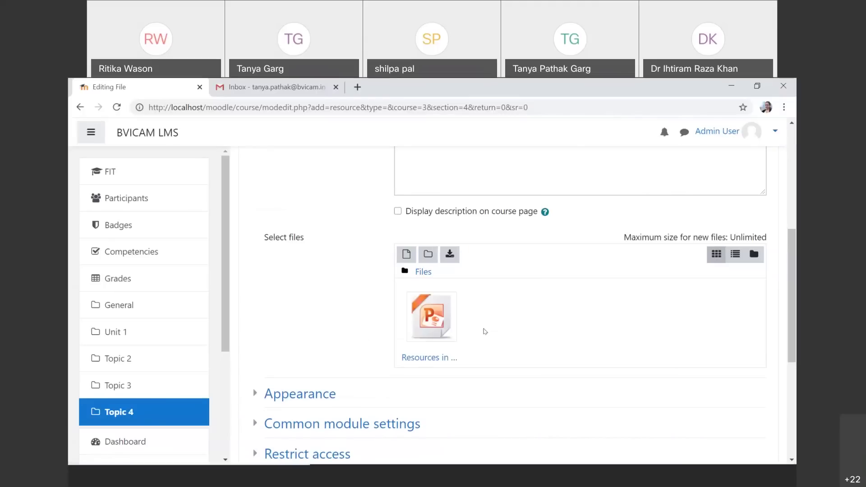
scroll(485, 332, "down", 5)
left_click(503, 343)
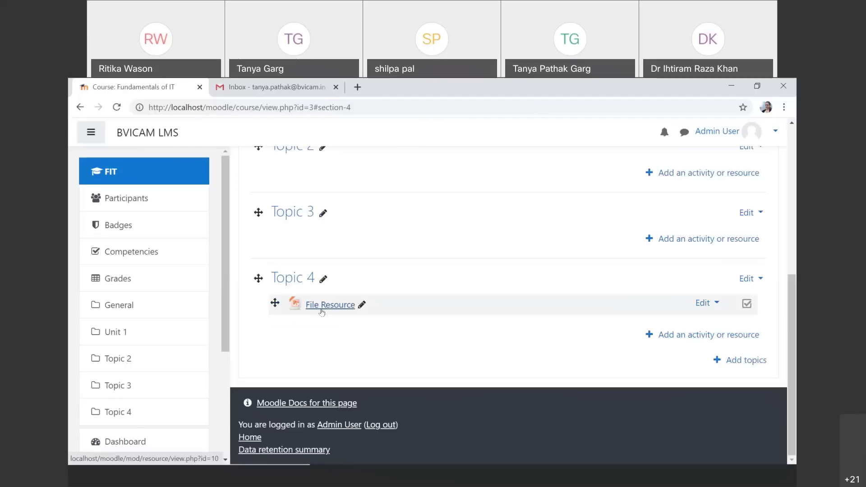
Start adding a Folder resource to Topic 4 and name it "Lab Programs".
left_click(701, 334)
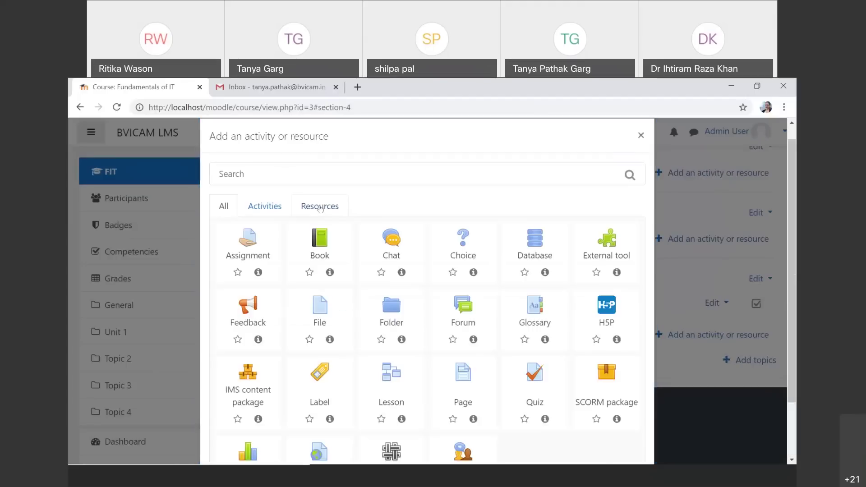
left_click(320, 205)
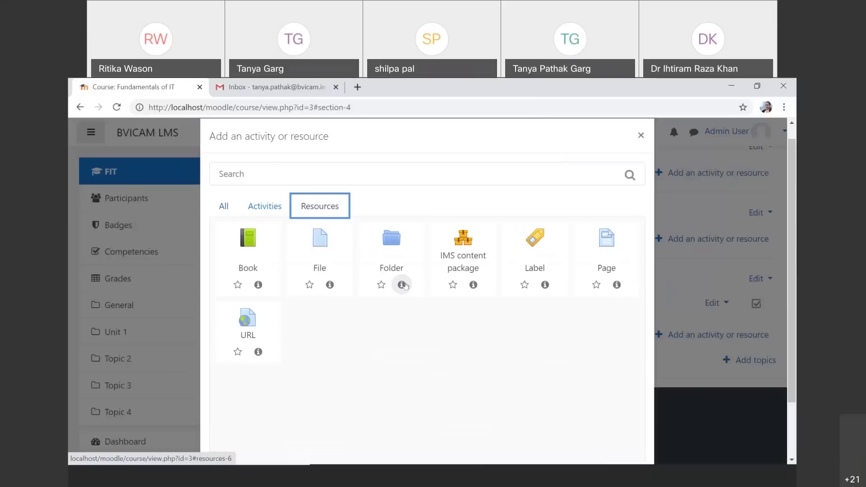
left_click(382, 246)
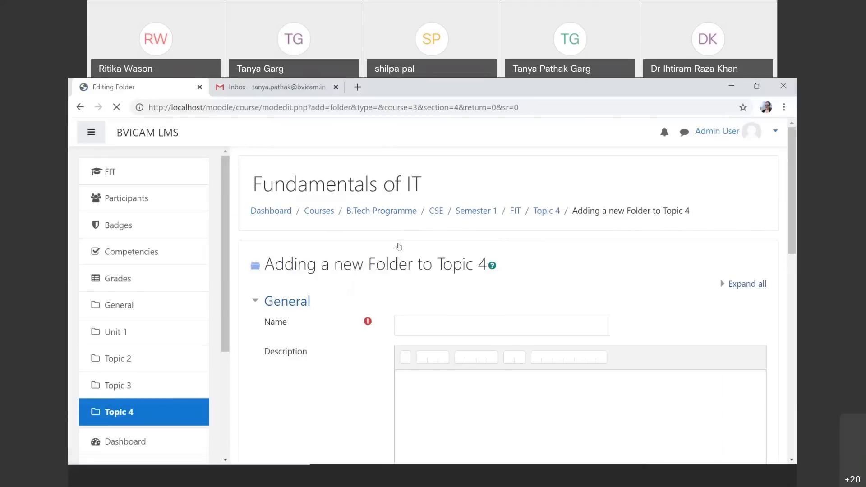
left_click(451, 323)
type("Lab Progr")
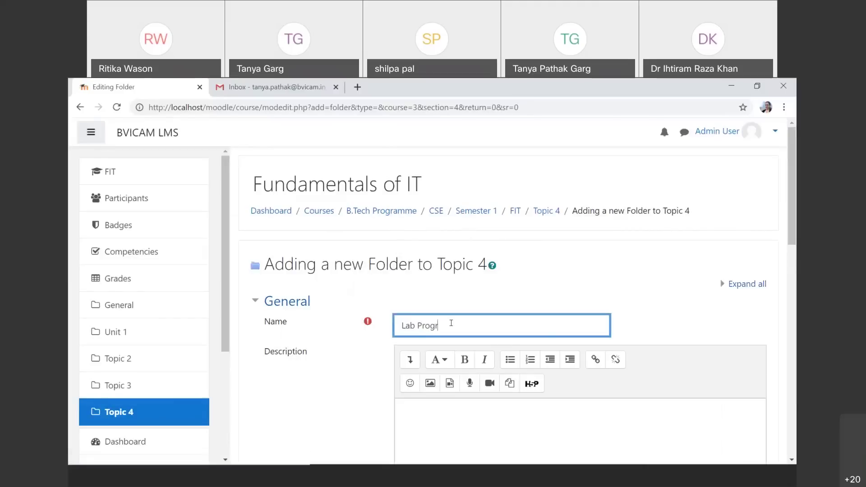
type("ams")
Switch to File Explorer, open the Class Demo folder inside BVICAM's Java 2020 folder and sort its files by type.
scroll(451, 324, "down", 5)
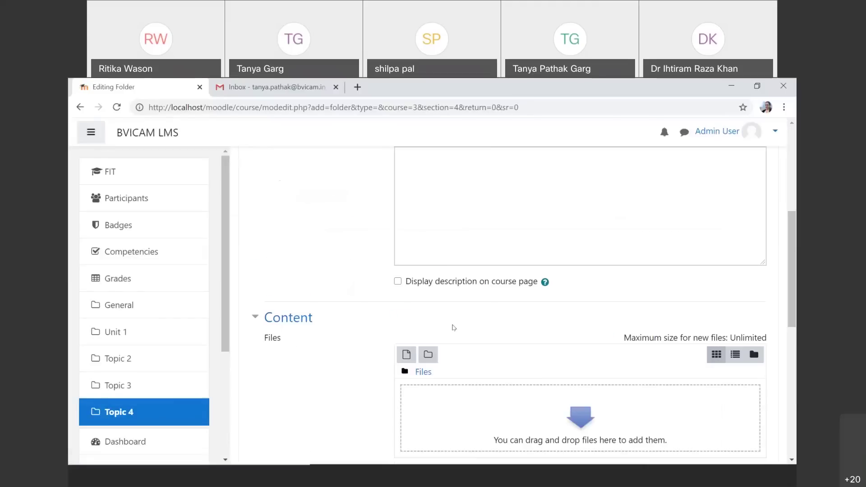
scroll(453, 328, "down", 2)
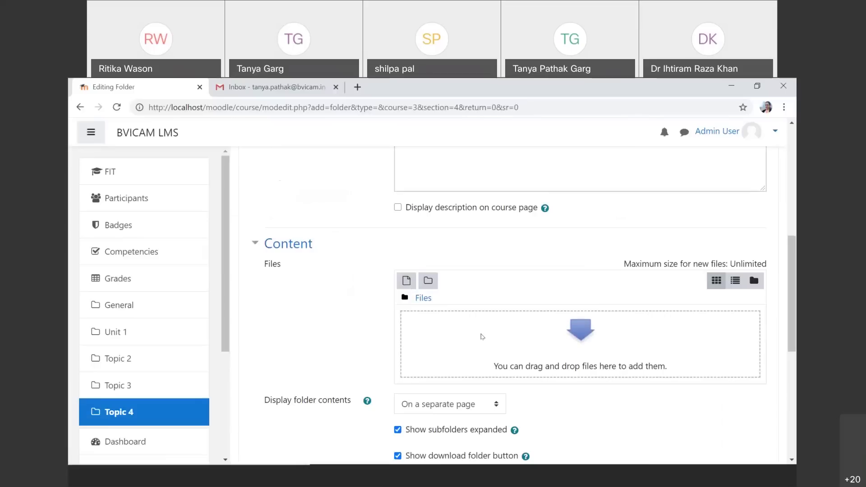
left_click(412, 473)
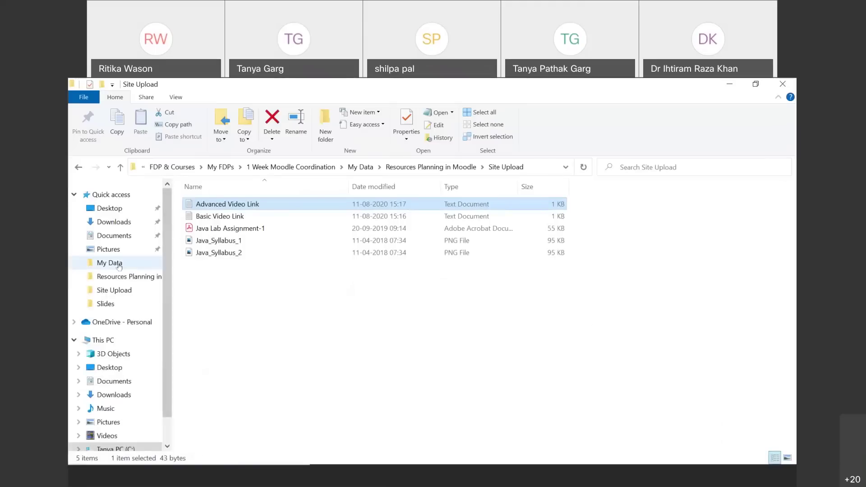
left_click(118, 342)
double_click(244, 294)
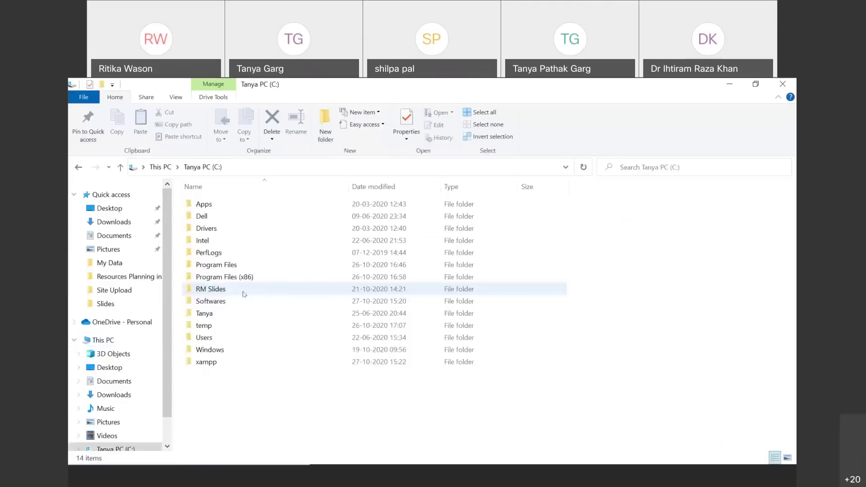
double_click(235, 314)
double_click(277, 207)
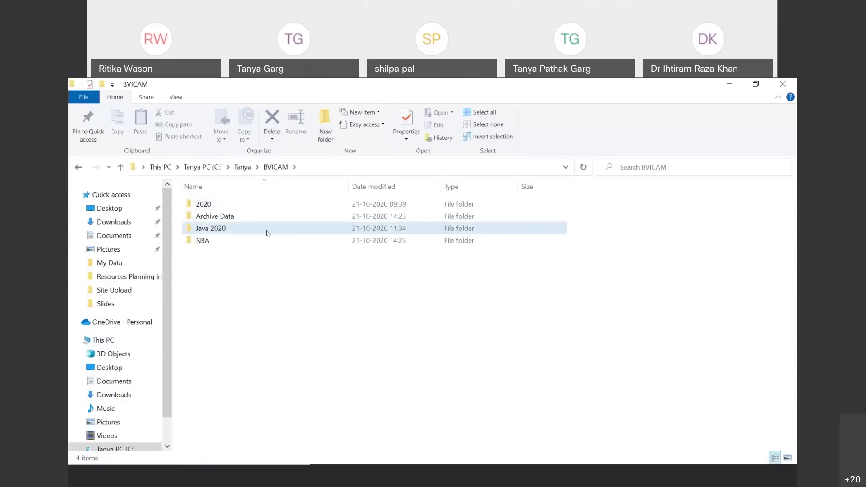
double_click(268, 230)
double_click(270, 216)
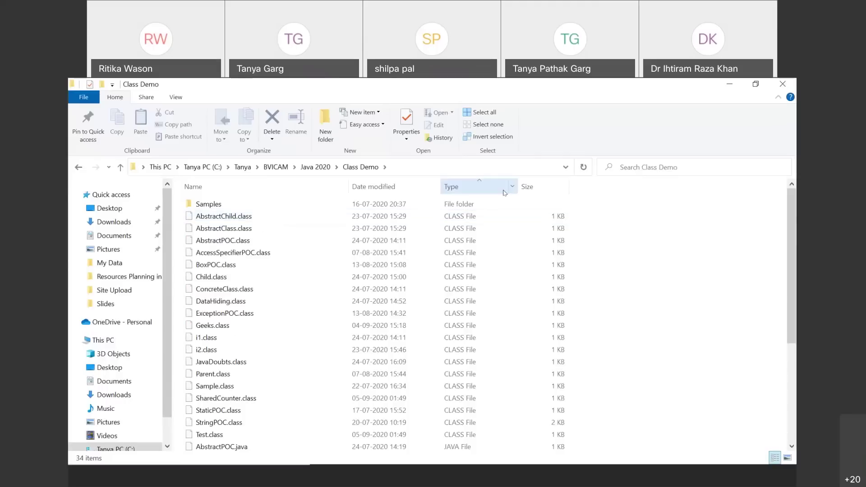
Add the seven files from AbstractPOC.java through ExceptionPOC.java to the Moodle folder's content, save it and return to the course.
scroll(462, 294, "down", 5)
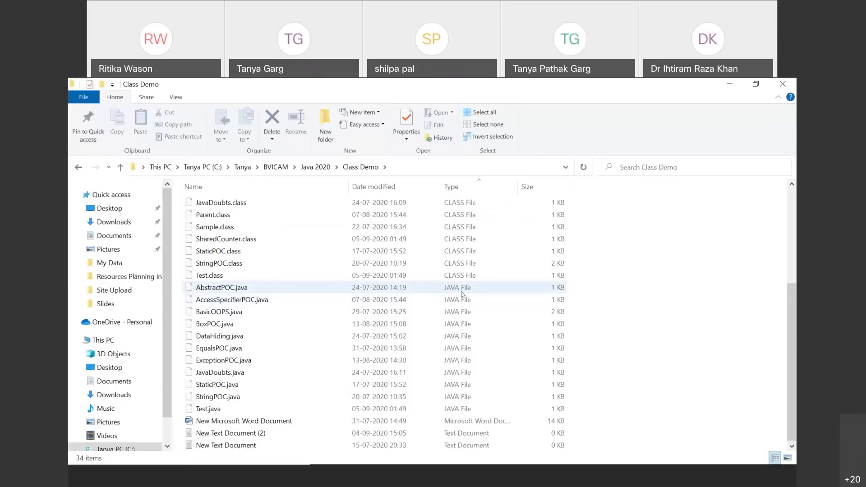
left_click(462, 292)
key("shift+Down")
key("shift+Down")
key("shift+Down")
key("shift+Down")
key("shift+Down")
key("shift+Down")
left_click_drag(386, 311, 524, 349)
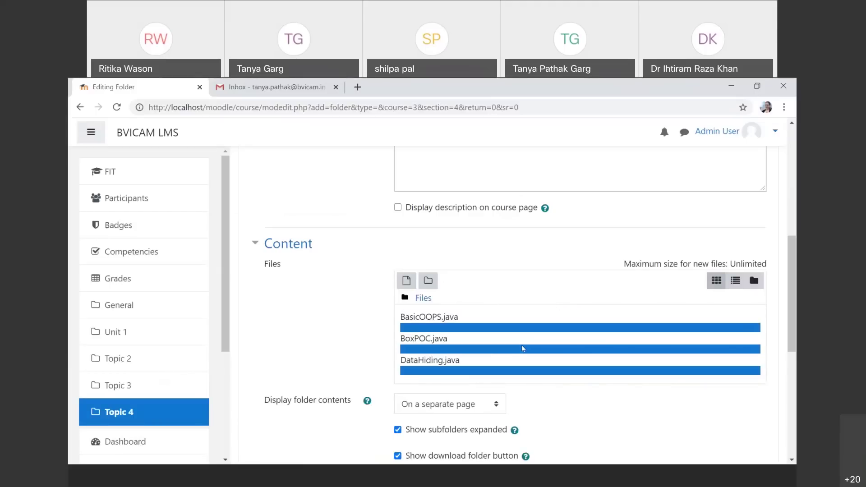
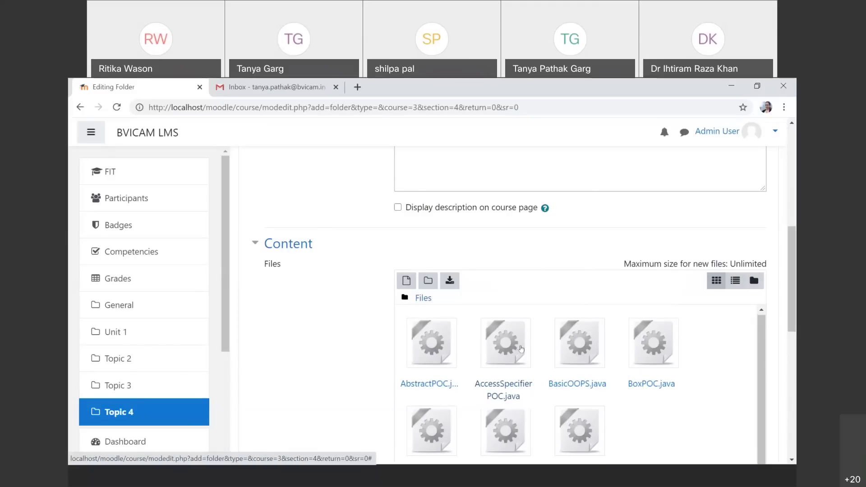
scroll(301, 352, "down", 10)
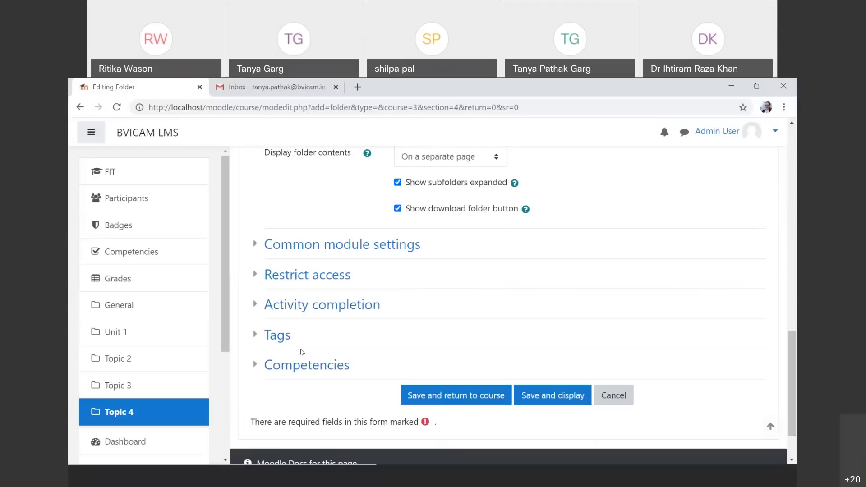
left_click(485, 405)
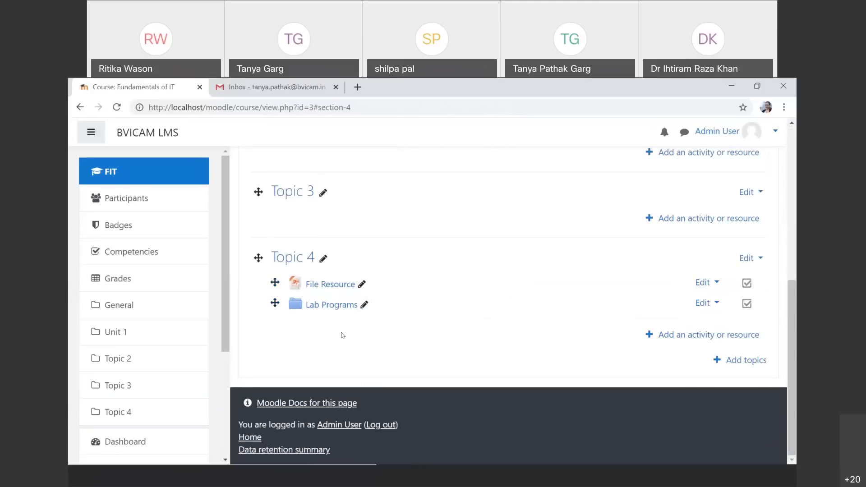
Check the contents of the Lab Programs folder and go back to the course page.
left_click(326, 308)
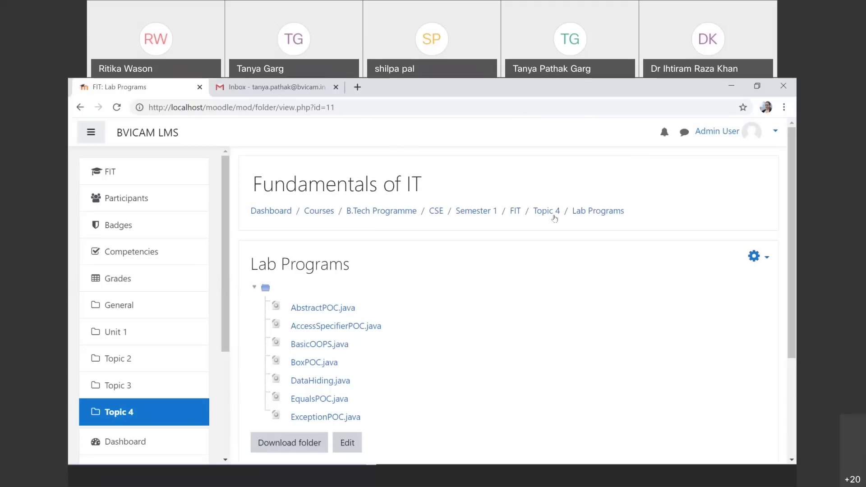
left_click(79, 108)
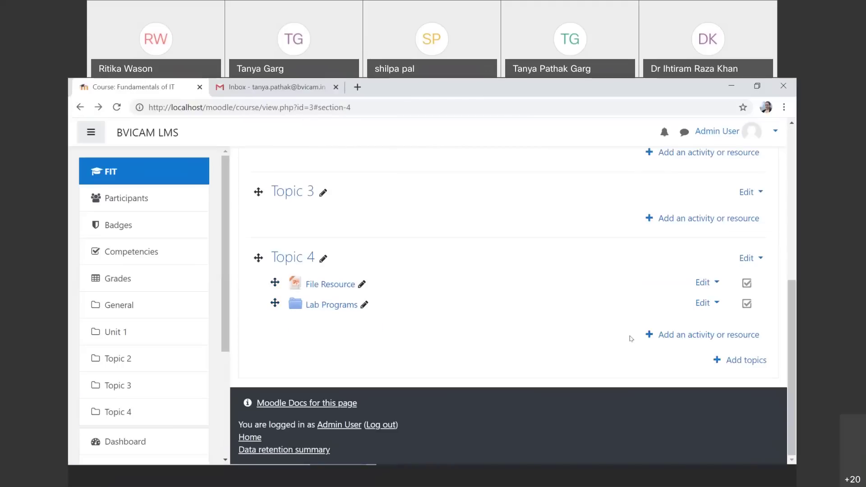
Add a Label resource with the text "Section 2" to Topic 4, save it and return to the course.
left_click(692, 336)
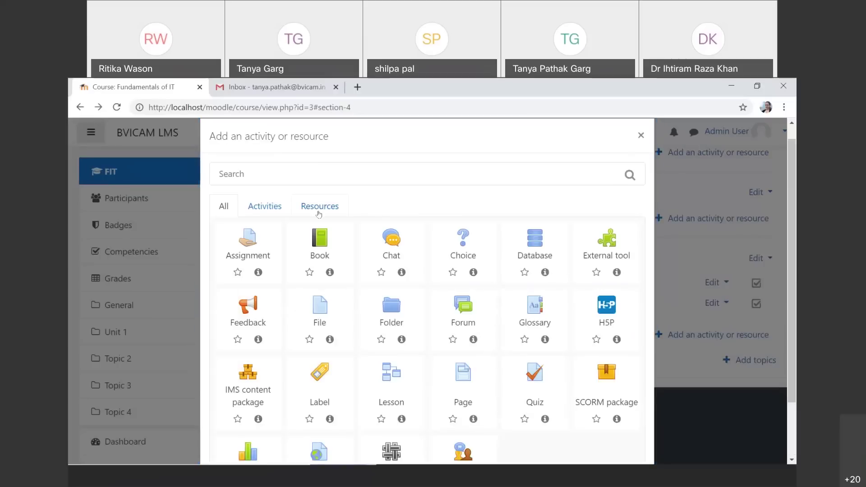
left_click(319, 213)
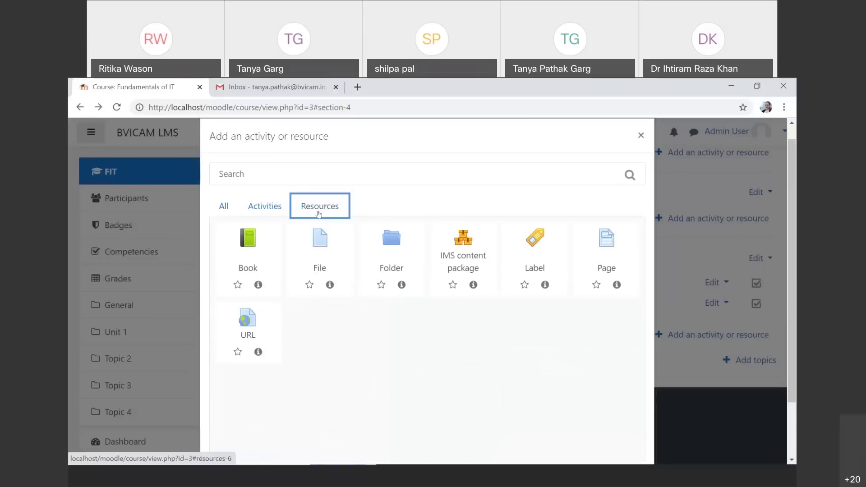
left_click(545, 271)
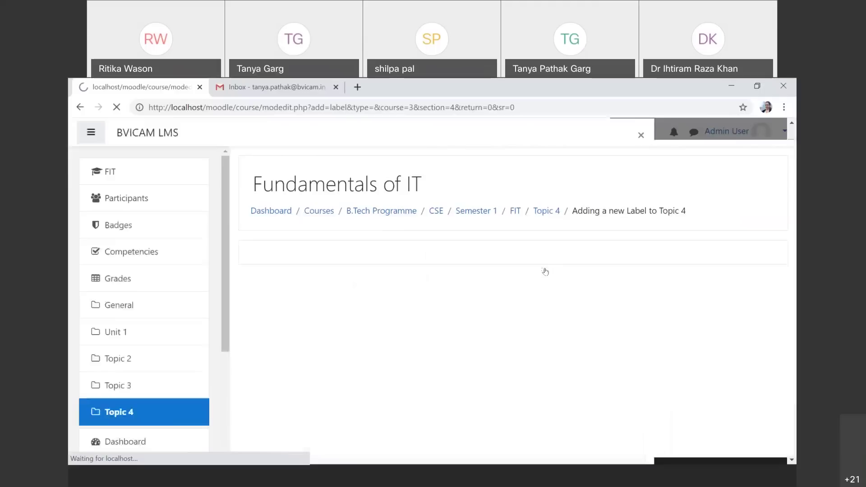
left_click(448, 367)
type("Secti")
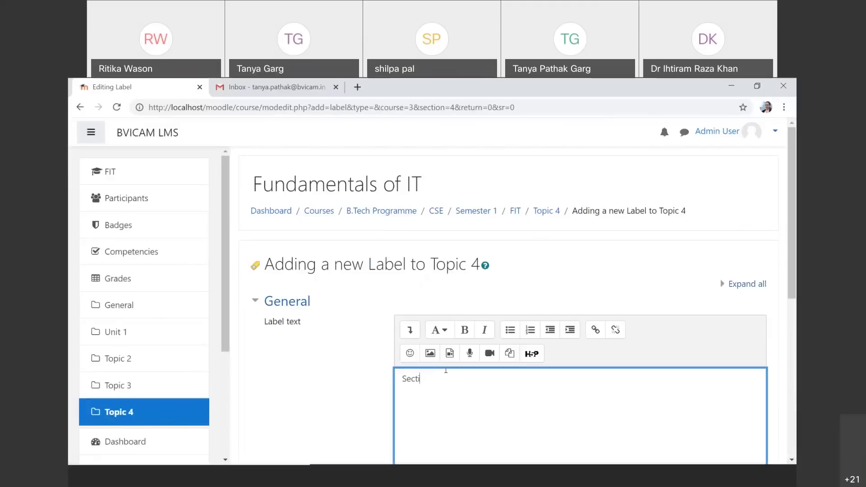
type("on 2")
scroll(446, 370, "down", 5)
left_click(481, 431)
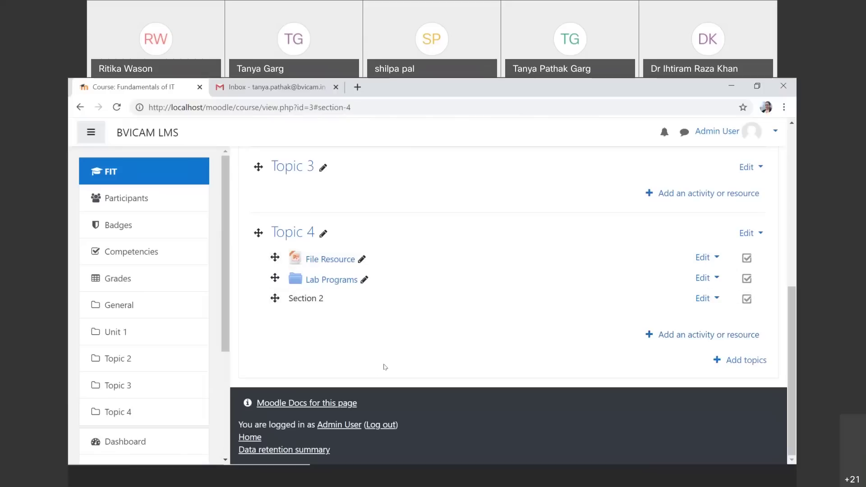
Start adding a Page resource to Topic 4 and name it "Page".
left_click(693, 337)
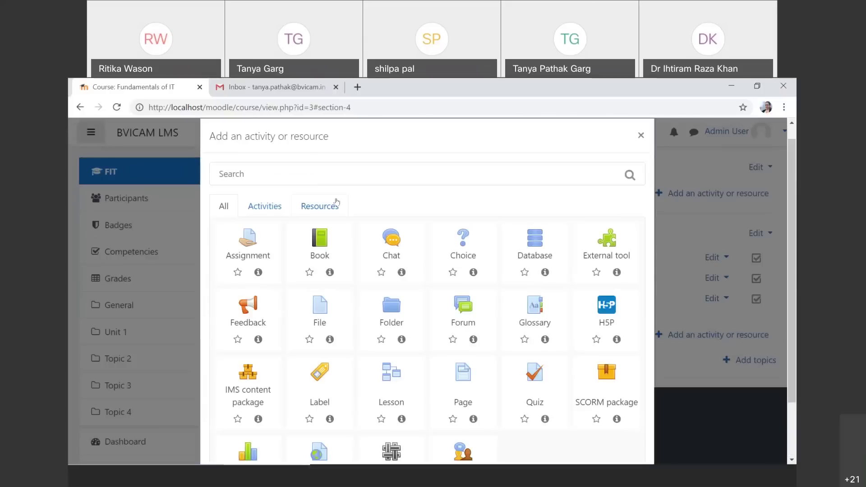
left_click(337, 202)
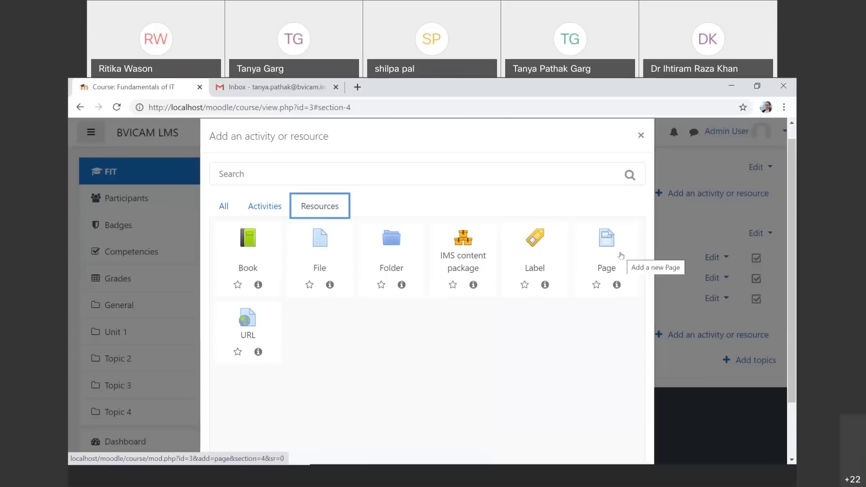
left_click(622, 256)
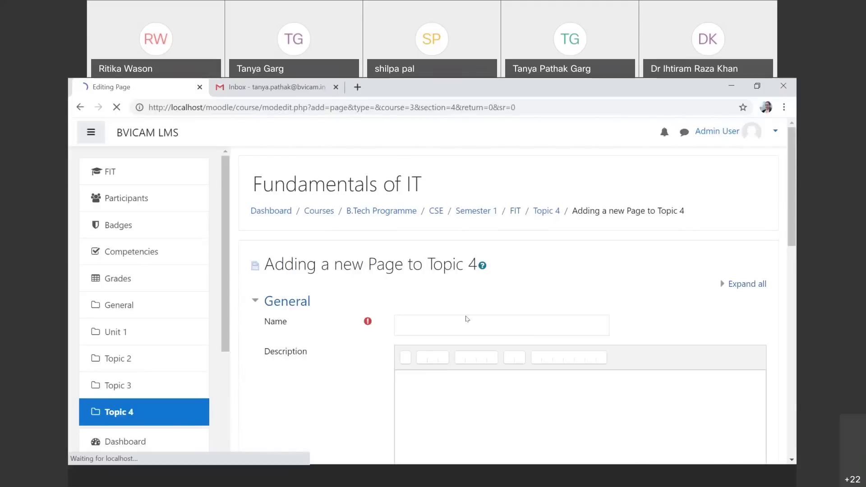
left_click(466, 320)
type("Page")
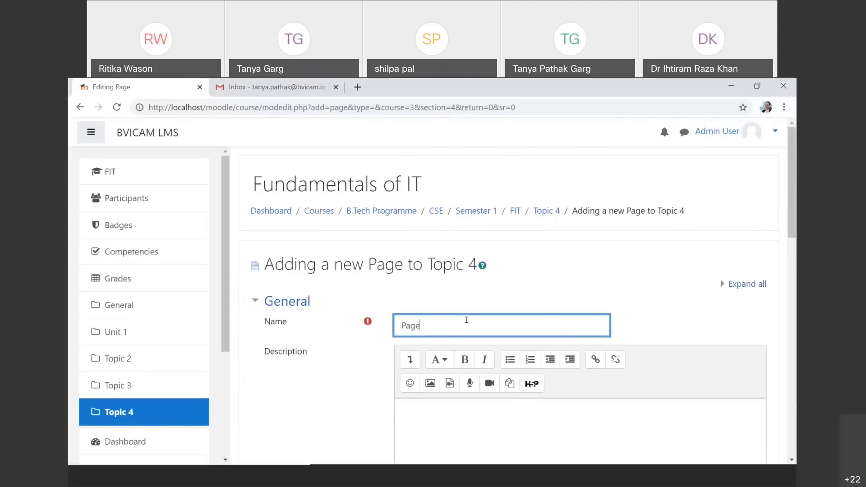
Fill the page content with "text", some blank lines, and Q1, Q2 and Q3 on separate lines.
scroll(467, 320, "down", 5)
scroll(468, 324, "down", 3)
left_click(467, 320)
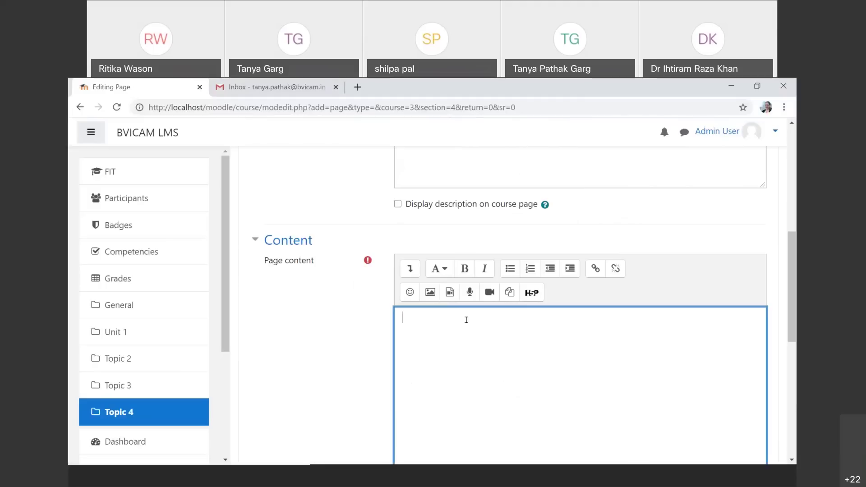
type("tex")
key("BackSpace")
type("xt    ")
type("Q1")
key("Return")
type("Q2")
key("Return")
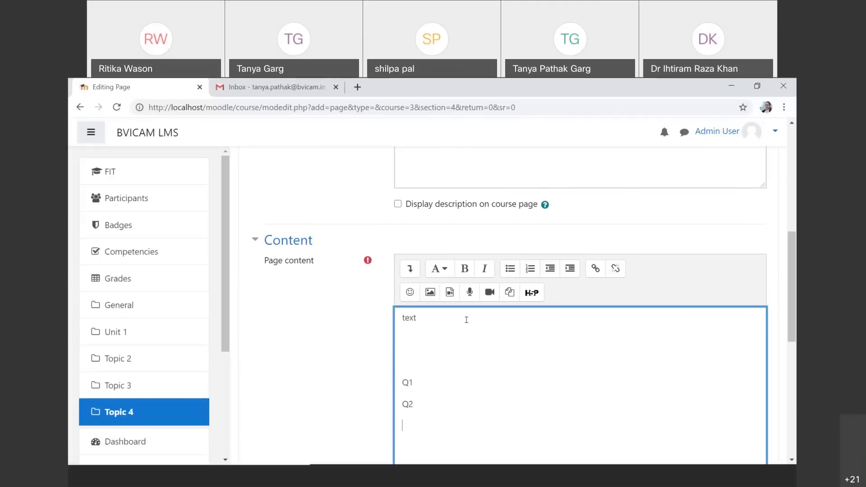
type("Q3")
Look at the content editor's video and audio recording dialogs, closing each without recording anything.
left_click(488, 294)
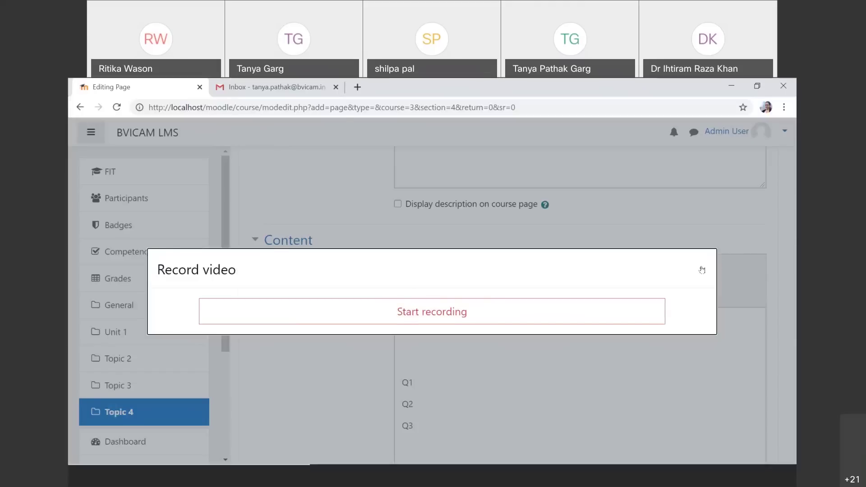
left_click(702, 270)
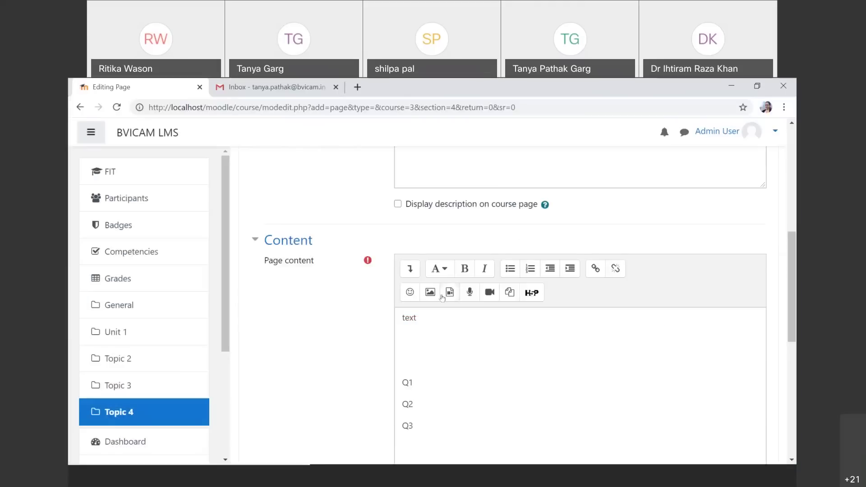
left_click(470, 293)
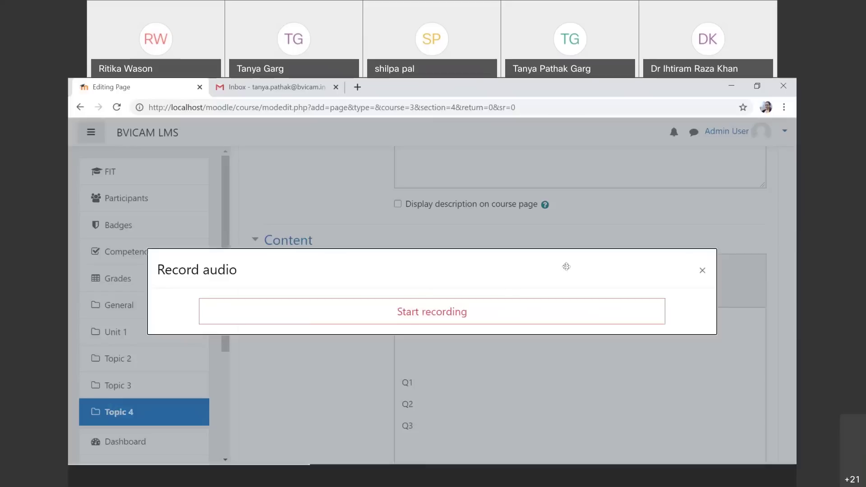
left_click(709, 283)
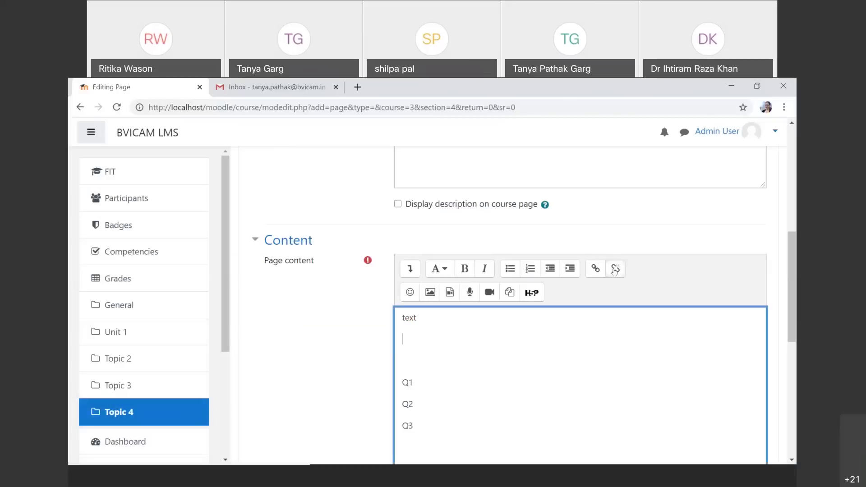
left_click(414, 348)
left_click(445, 294)
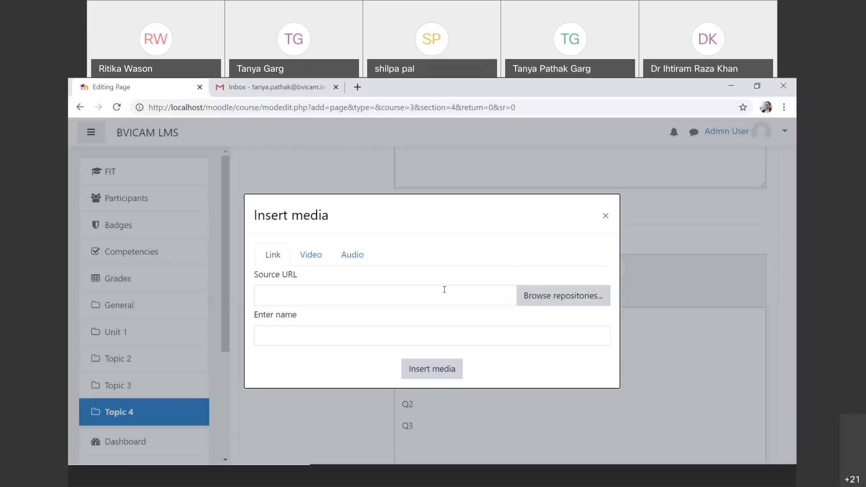
left_click(507, 485)
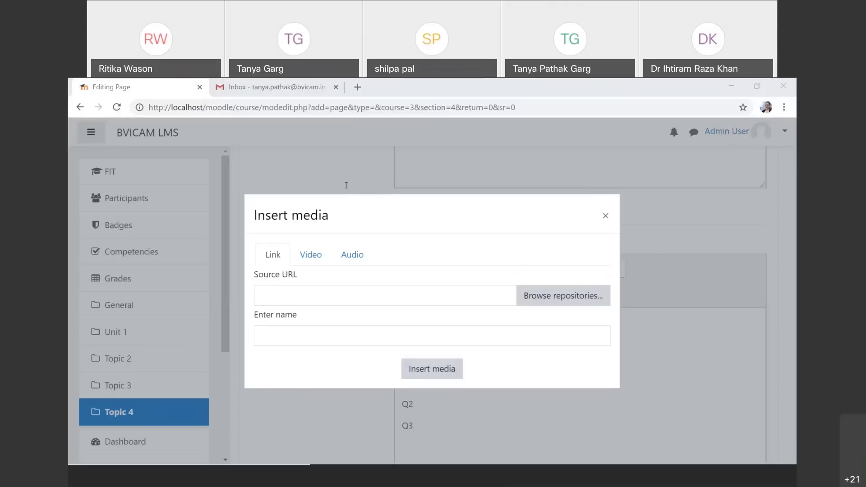
left_click(325, 272)
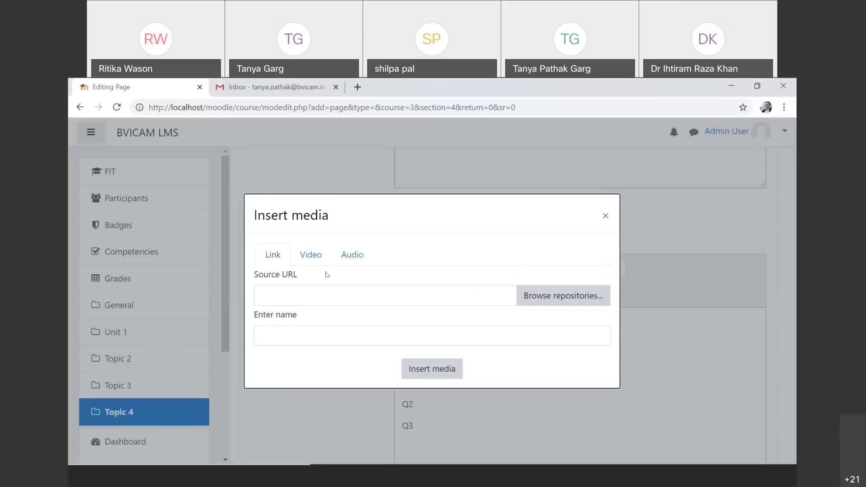
left_click(328, 293)
left_click(329, 320)
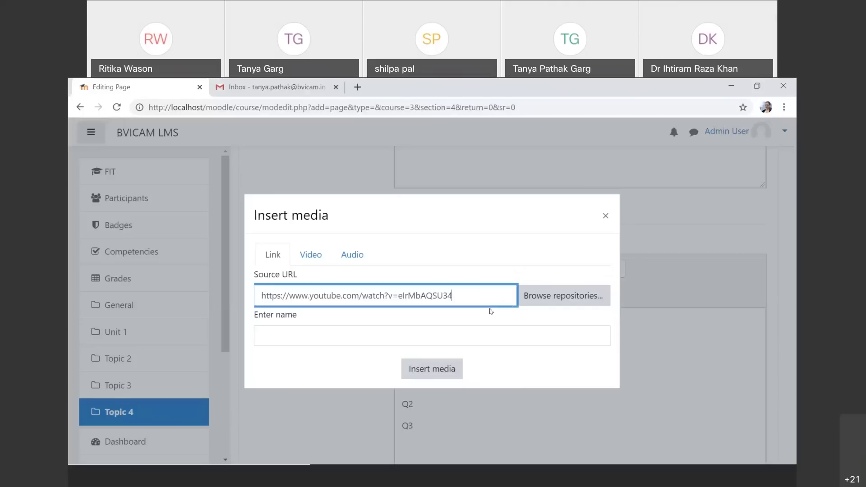
left_click(432, 369)
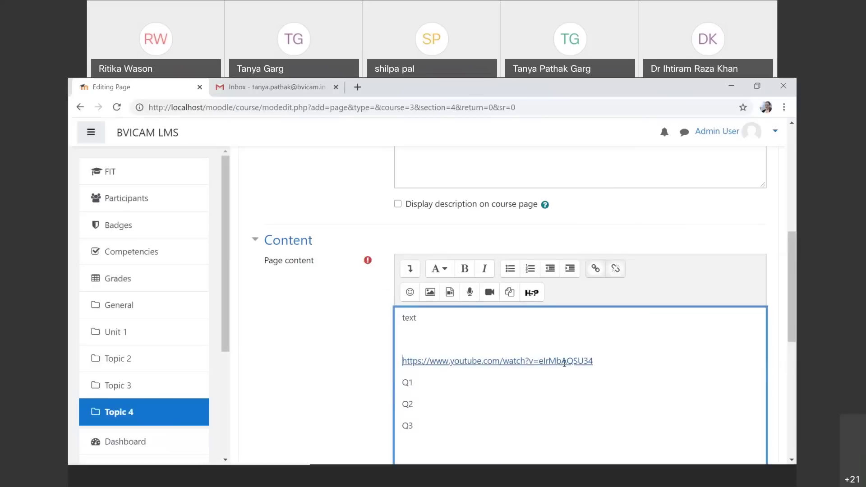
Add an empty line below the video link, save the page and return to the course.
left_click(601, 363)
key("Return")
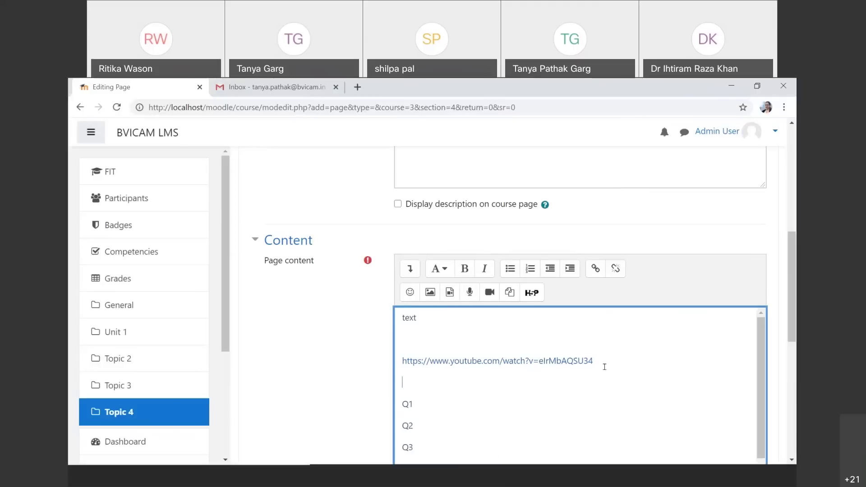
scroll(605, 365, "down", 1)
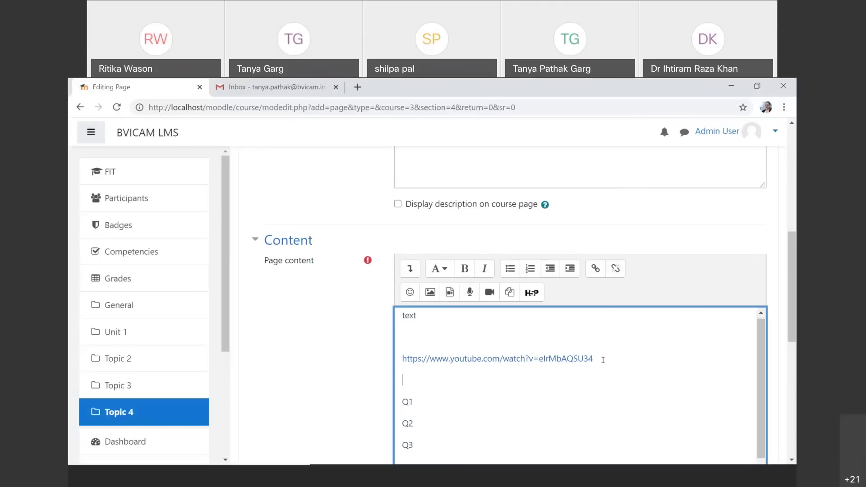
scroll(291, 410, "down", 10)
left_click(471, 401)
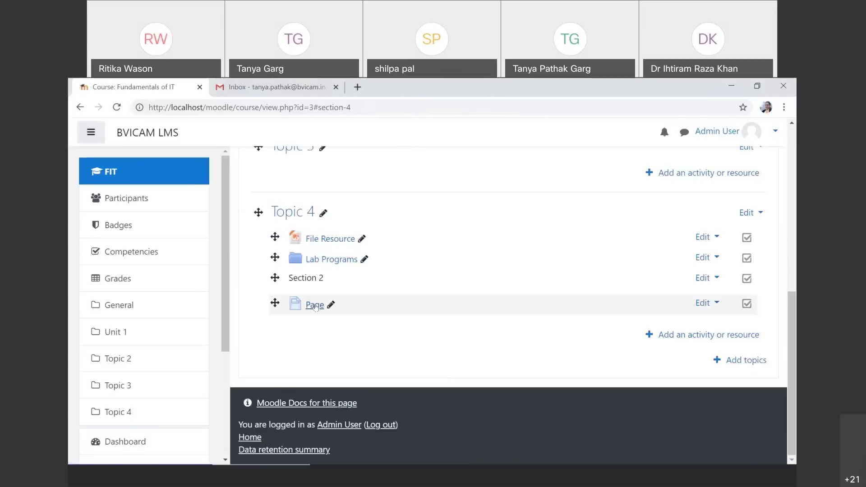
Open the new page in Topic 4, play and pause its embedded video, check the questions below and go back to the course.
left_click(316, 307)
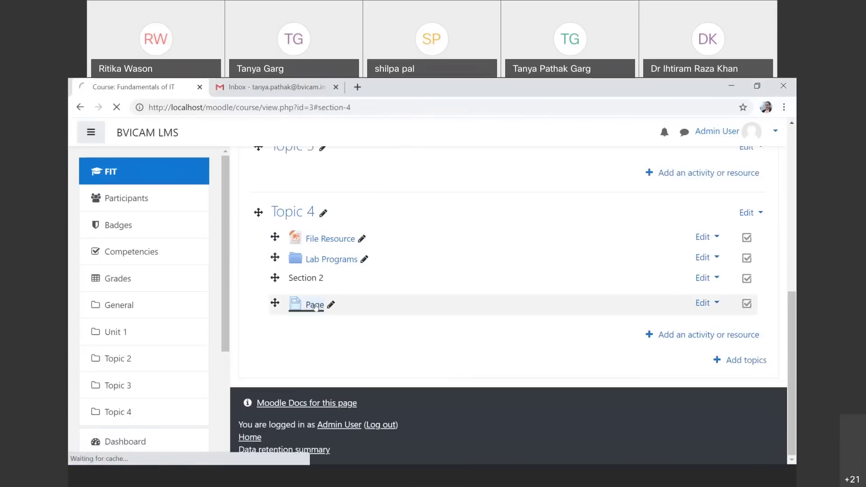
left_click_drag(282, 299, 251, 293)
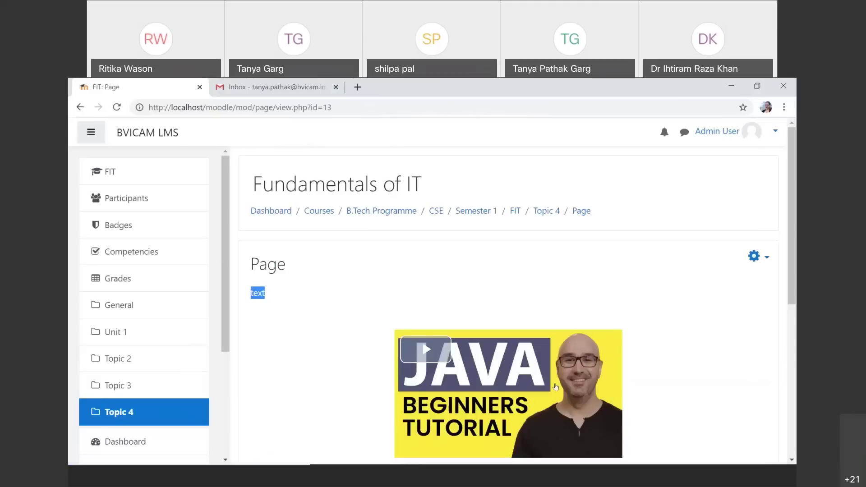
left_click(424, 355)
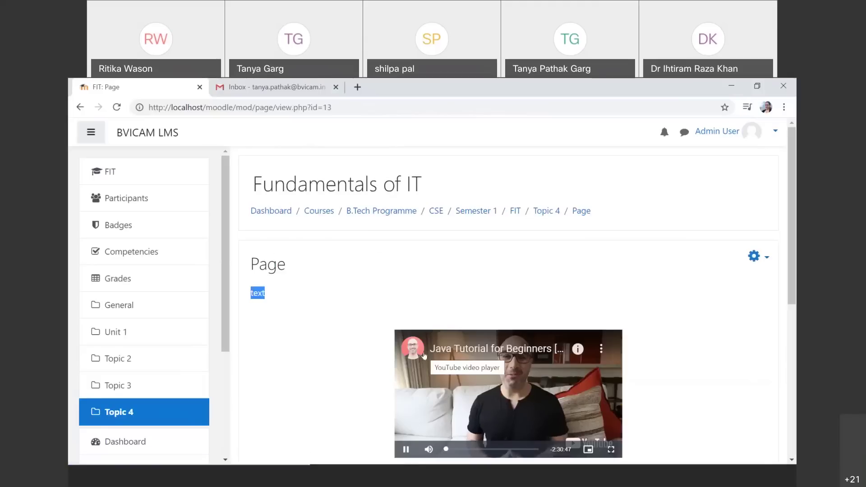
scroll(426, 354, "down", 3)
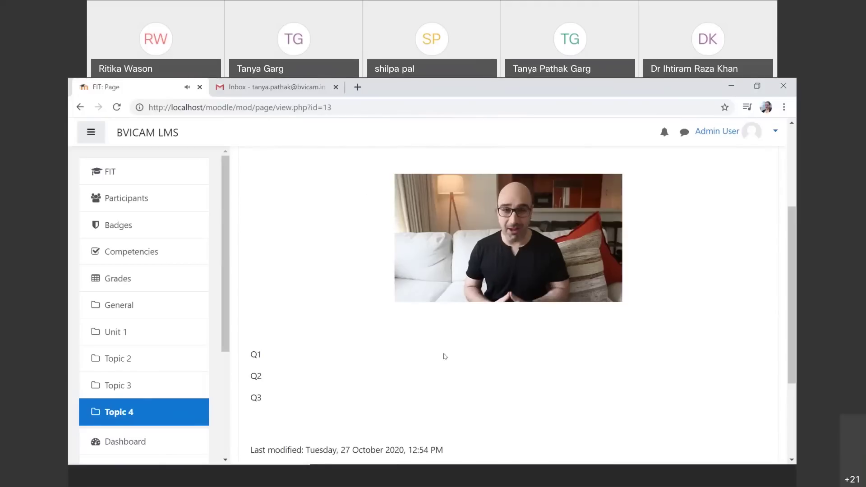
mouse_move(514, 251)
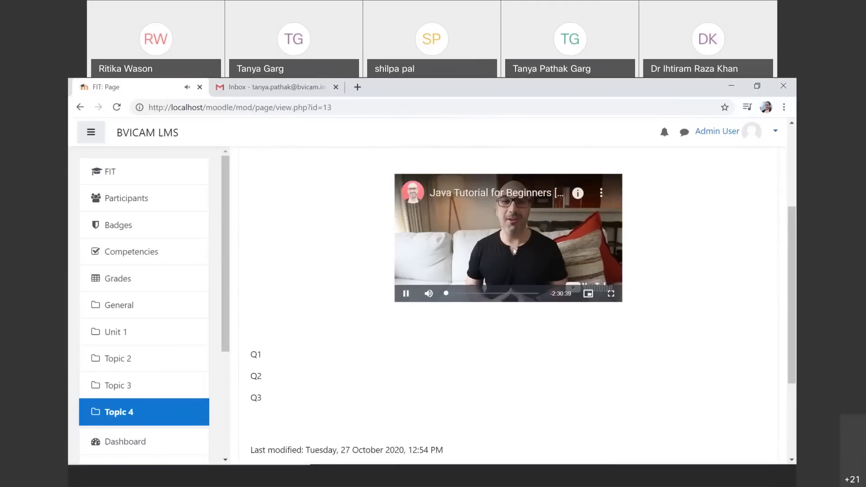
left_click(407, 294)
left_click(80, 108)
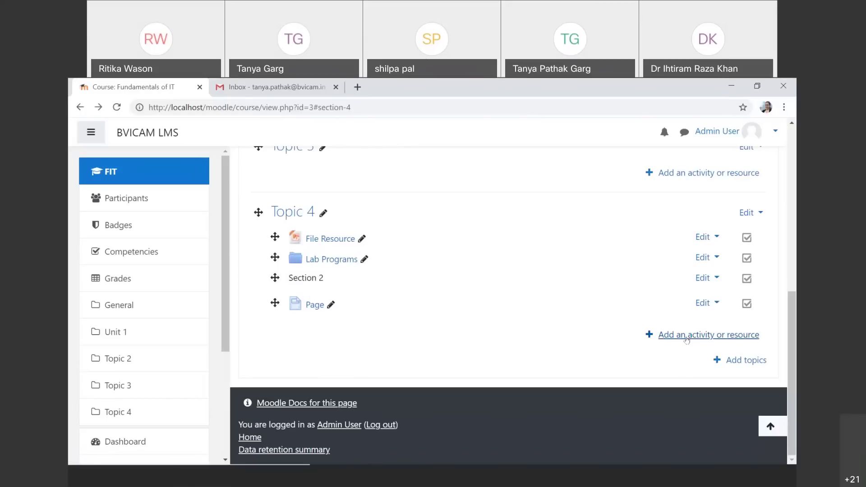
Start adding a URL resource to Topic 4 and name it "URL".
left_click(687, 340)
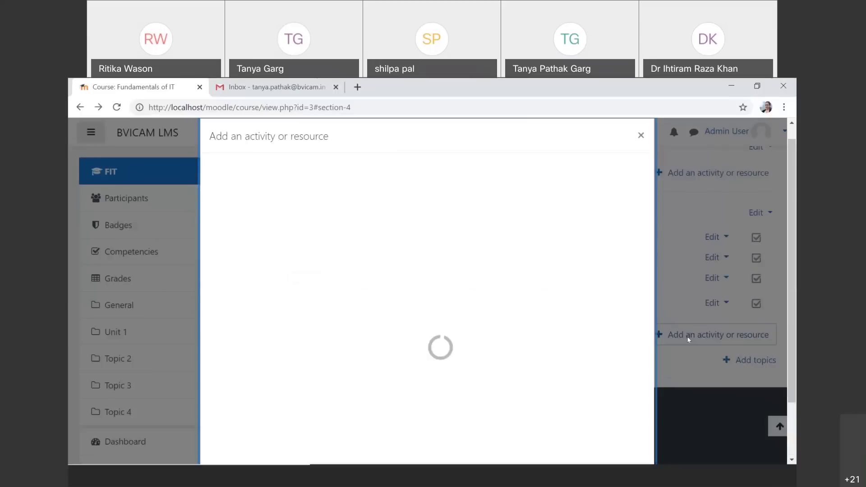
left_click(338, 209)
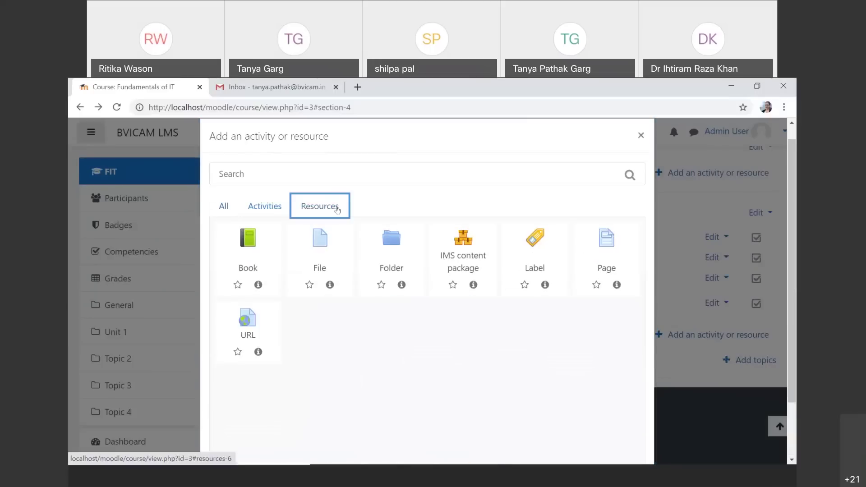
left_click(263, 335)
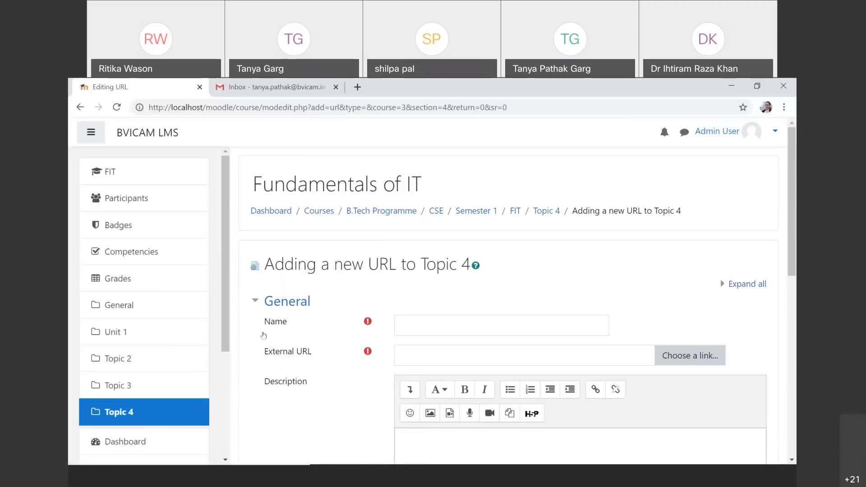
left_click(452, 323)
type("URL")
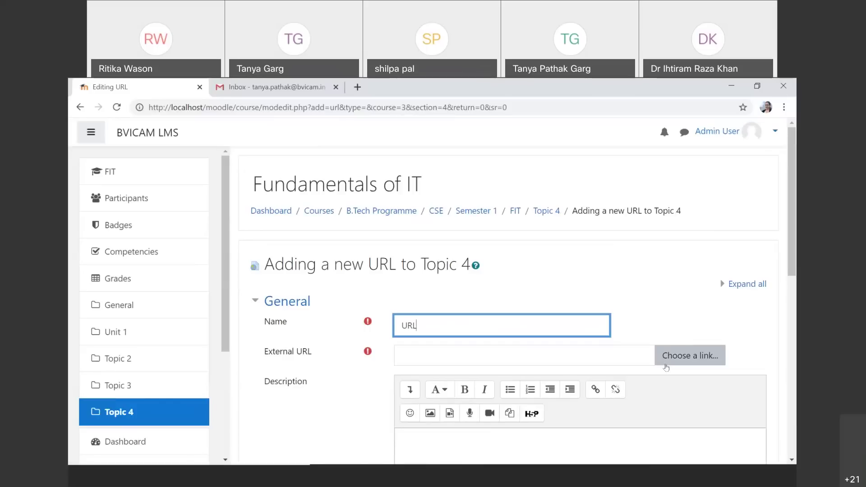
key("alt+Tab")
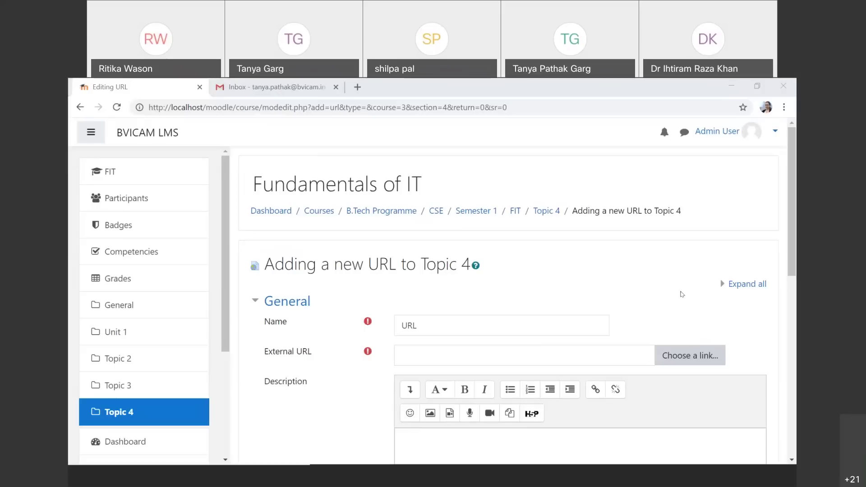
left_click(499, 350)
type("https://www.youtube.com/watch?v=t1-YZ6bF-g0")
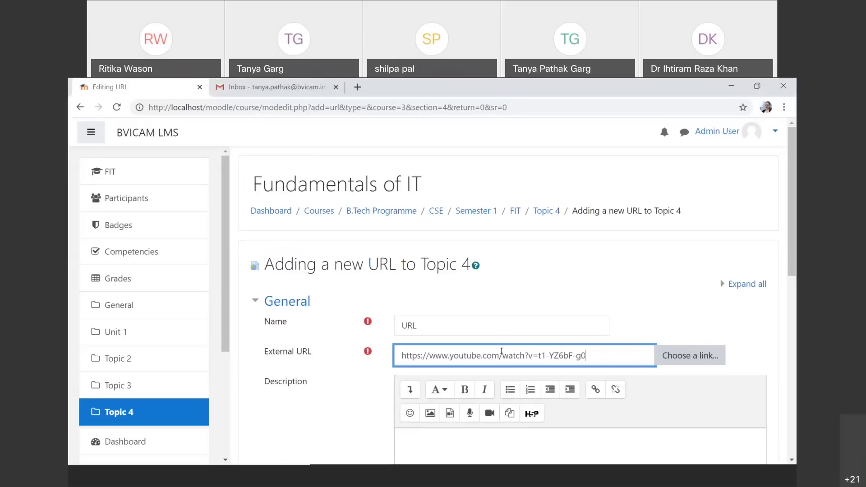
Save the new URL resource in Topic 4 and return to the course.
scroll(502, 351, "down", 5)
scroll(504, 356, "down", 4)
left_click(486, 335)
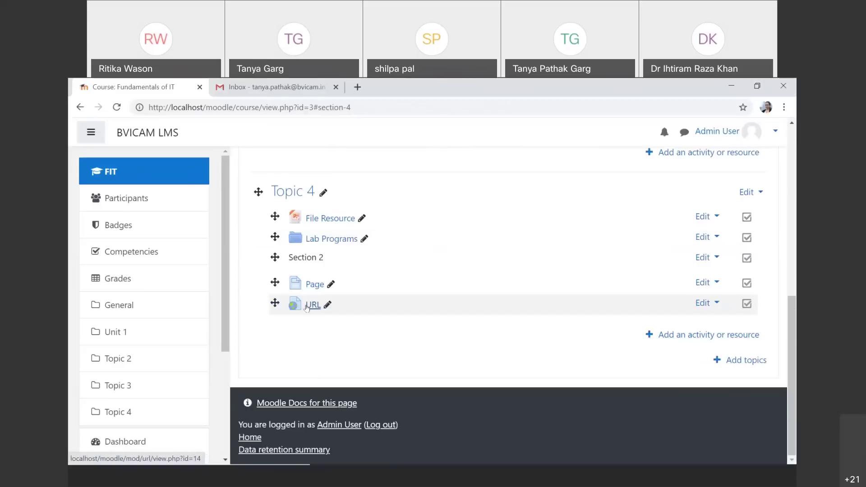
Open the URL resource to test its YouTube link, skip the advertisement and go back to the course.
left_click(311, 305)
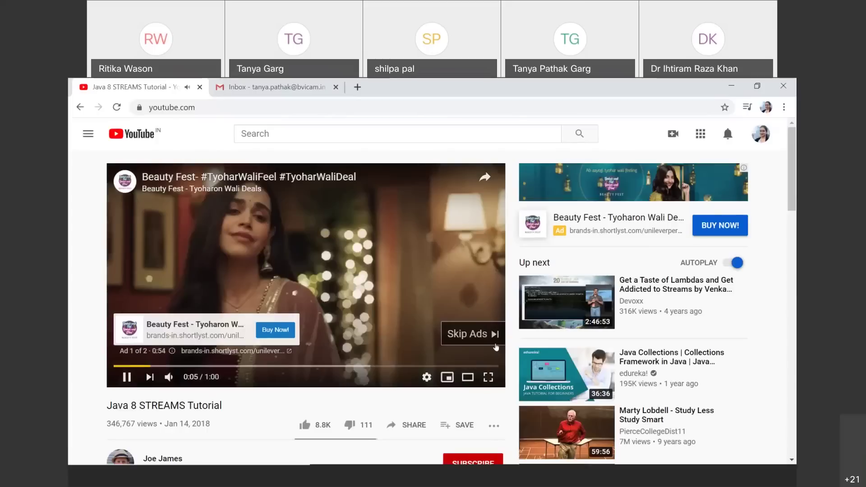
left_click(496, 345)
left_click(80, 108)
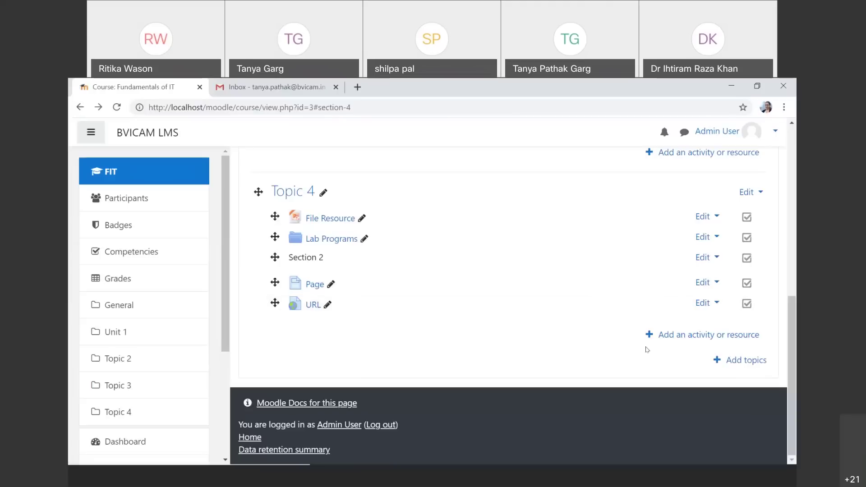
Start adding a Book resource to Topic 4.
left_click(684, 341)
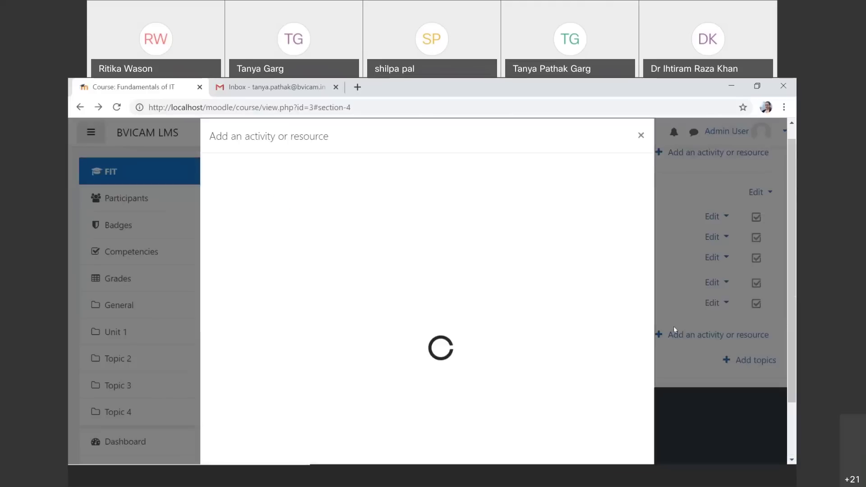
left_click(320, 206)
left_click(252, 246)
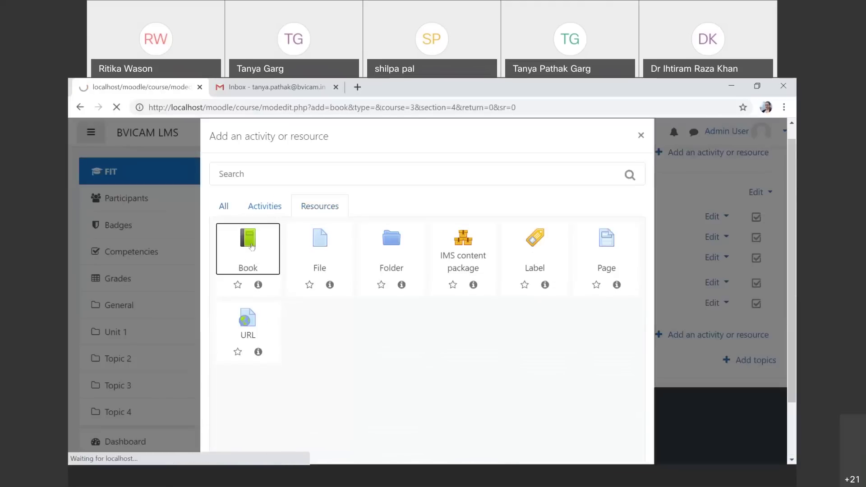
scroll(471, 296, "down", 2)
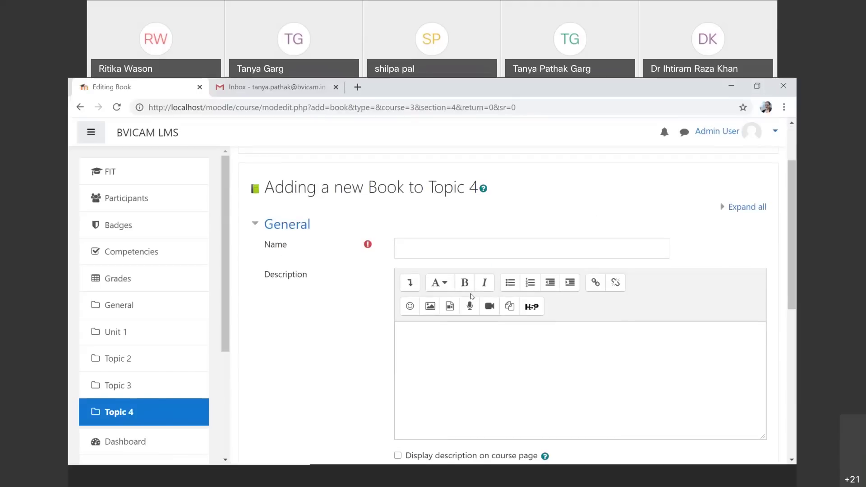
scroll(471, 296, "up", 1)
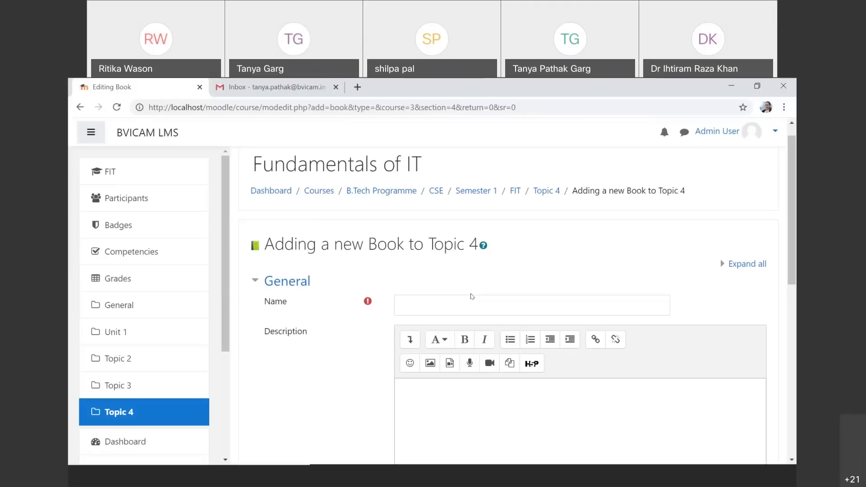
Name the book "Book Resource", then save and display it.
left_click(457, 308)
type("Cook")
key("BackSpace")
key("BackSpace")
key("BackSpace")
key("BackSpace")
type("Book ")
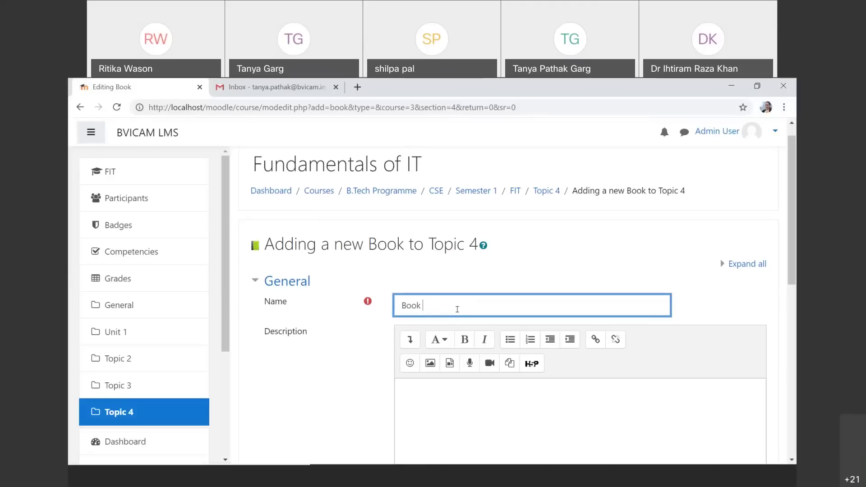
type("Resource")
scroll(459, 312, "down", 10)
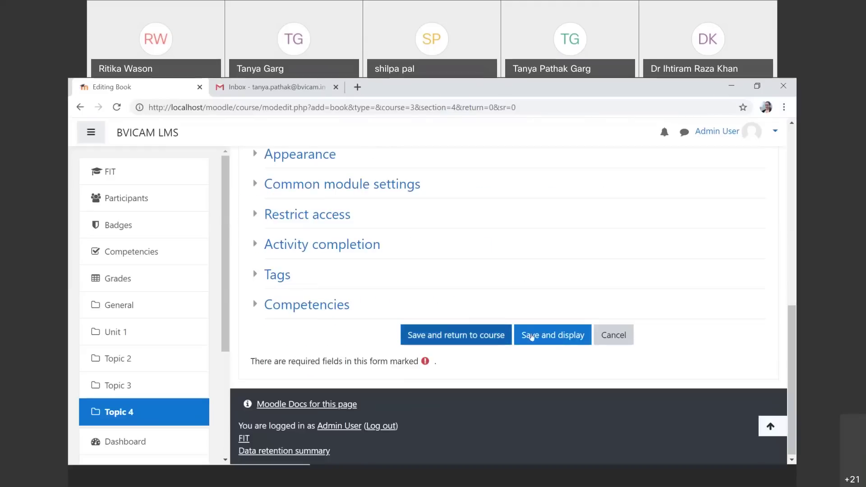
left_click(532, 337)
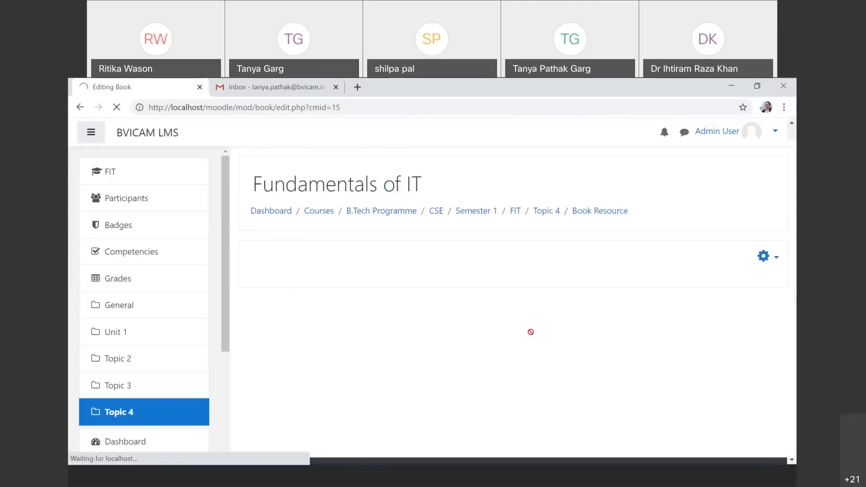
Title the book's first chapter "Chapter 1" and enter "text" as its content.
left_click(473, 322)
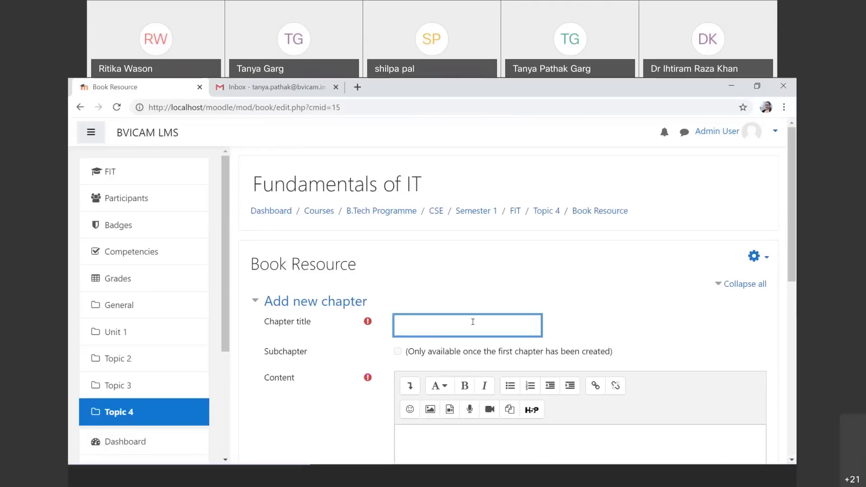
type("Chapter 1")
scroll(473, 322, "down", 3)
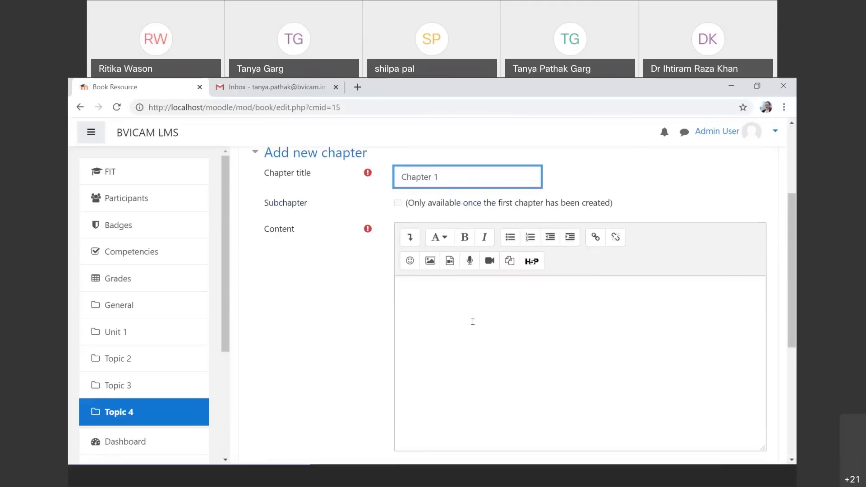
left_click(473, 322)
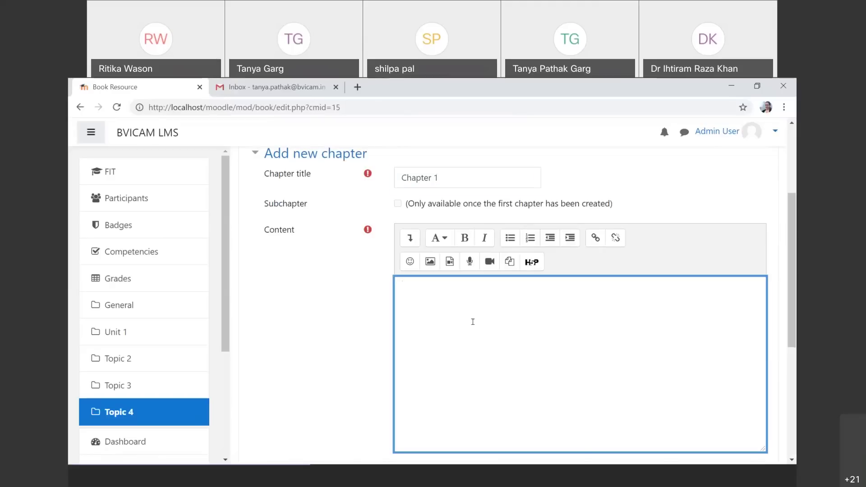
type("text")
Look at the image properties and media insertion options for the chapter content, closing each without inserting anything.
left_click(430, 262)
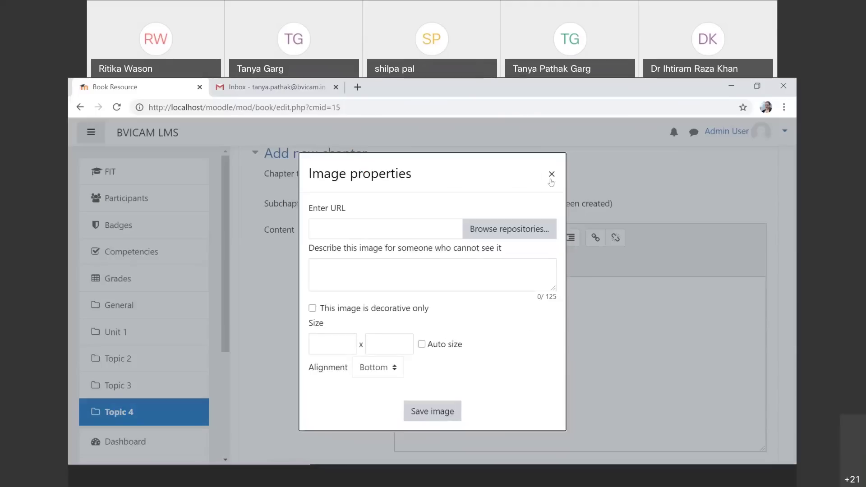
left_click(551, 175)
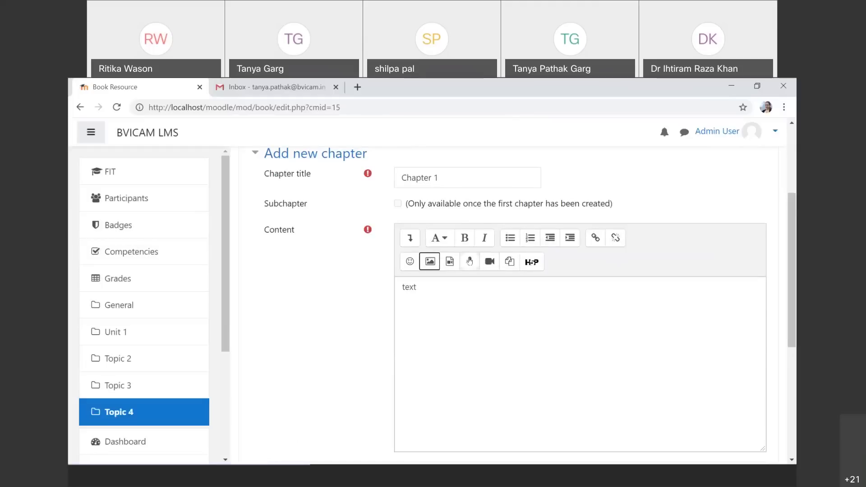
left_click(449, 264)
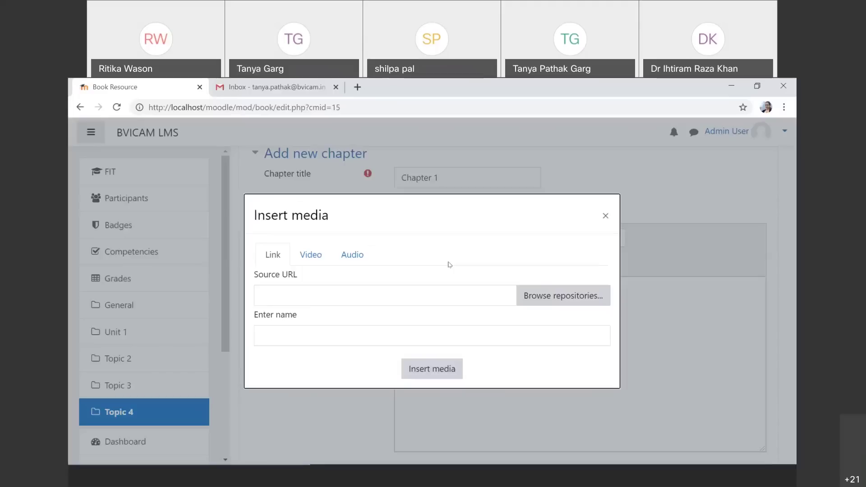
left_click(606, 217)
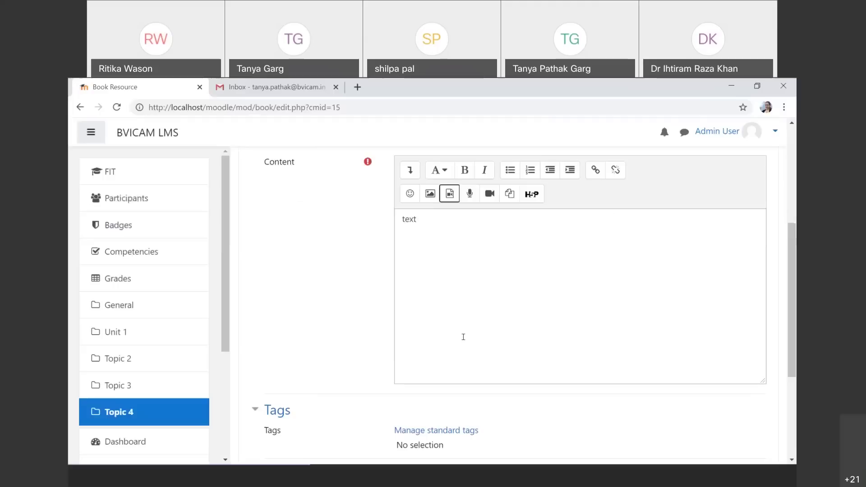
Save the book's first chapter.
scroll(451, 343, "down", 4)
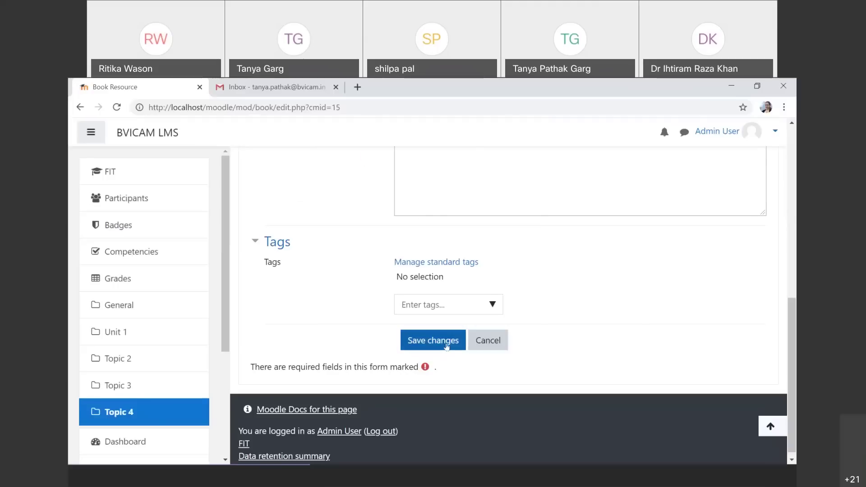
left_click(447, 343)
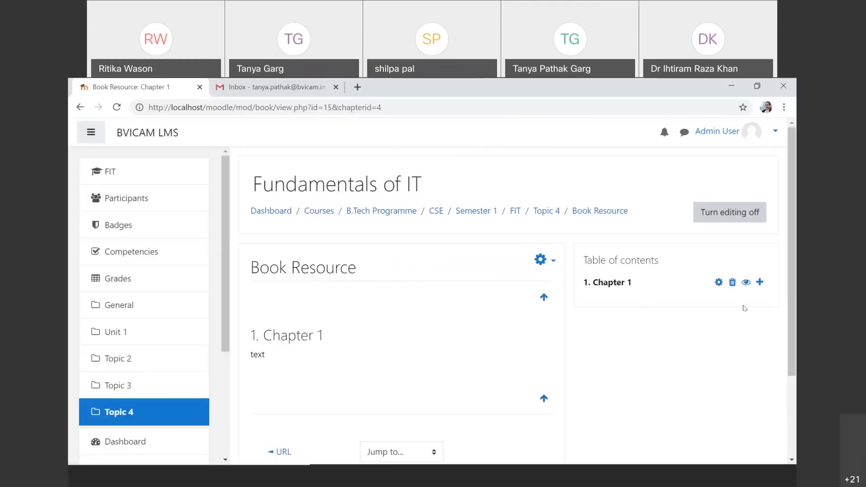
Add a new chapter after Chapter 1 titled "Chapter 2" with the content "text2" and save it.
left_click(761, 283)
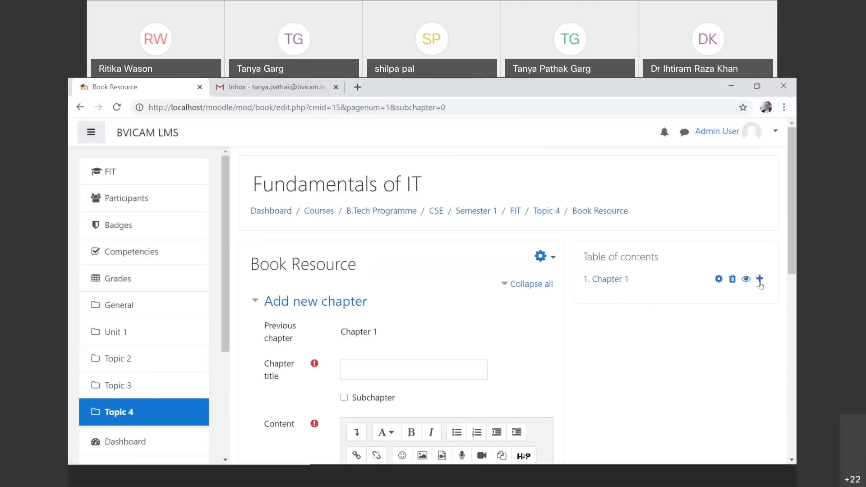
left_click(383, 366)
type("Chapt")
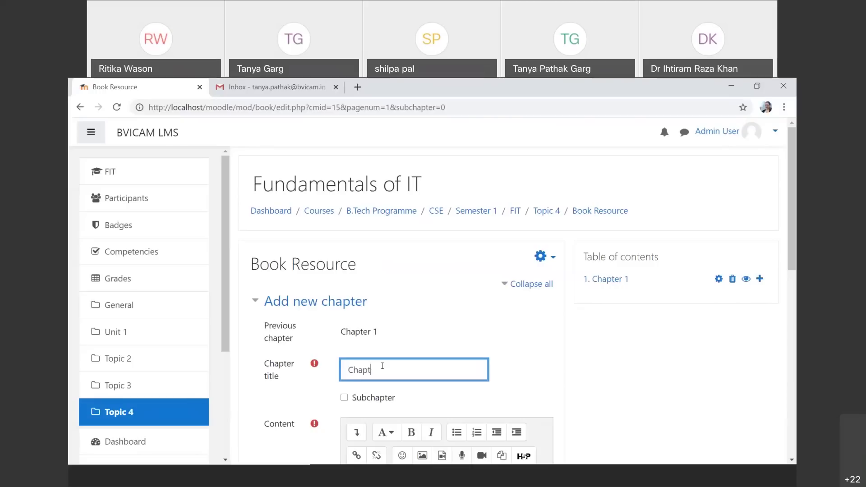
type("er 2")
scroll(383, 366, "down", 3)
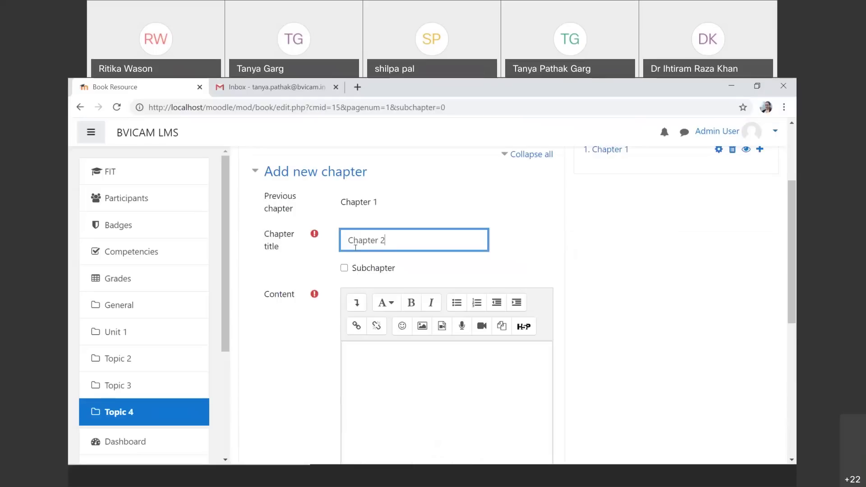
left_click(383, 354)
type("tex")
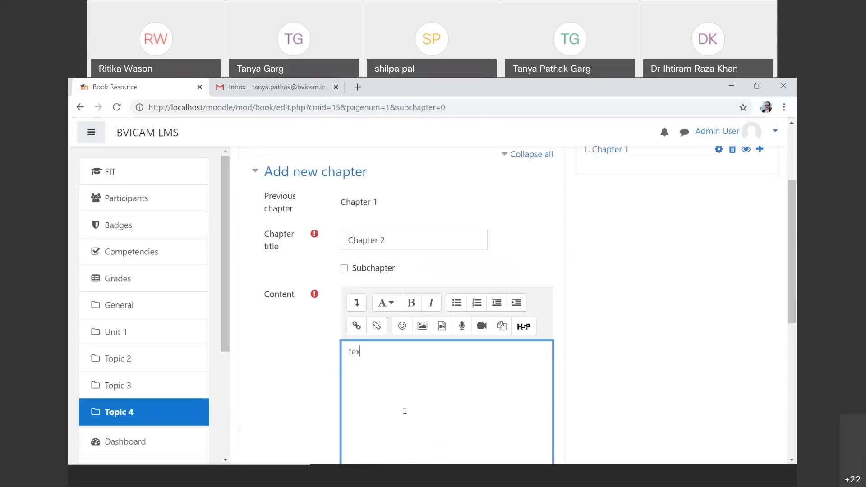
scroll(405, 411, "down", 5)
left_click(404, 411)
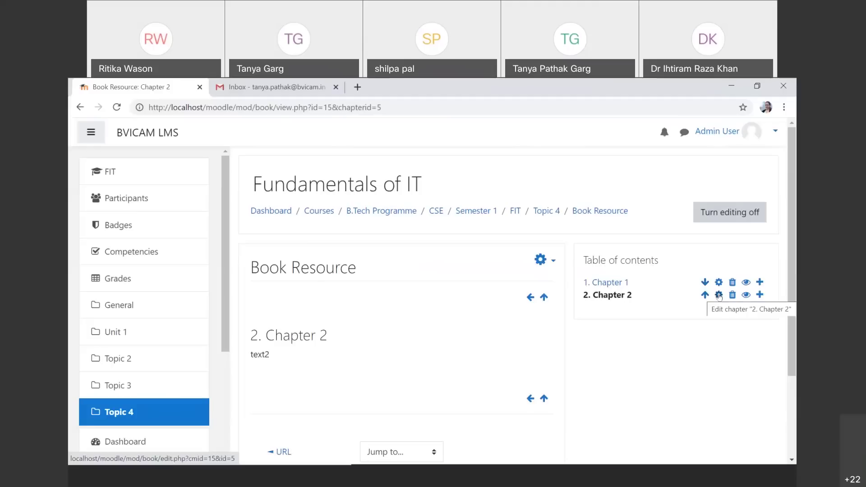
Add a subchapter under Chapter 2 titled "sub chapter" with the content "text 2.1" and save it.
left_click(760, 295)
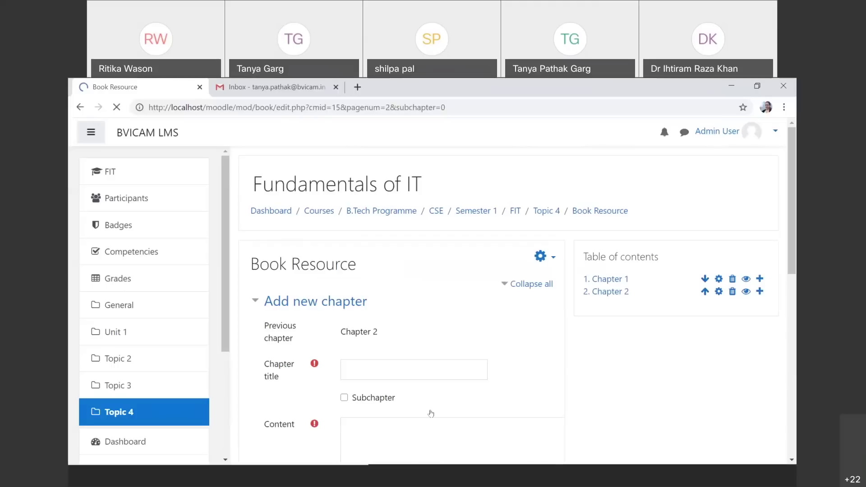
left_click(410, 371)
type("sub chapter")
scroll(409, 372, "down", 3)
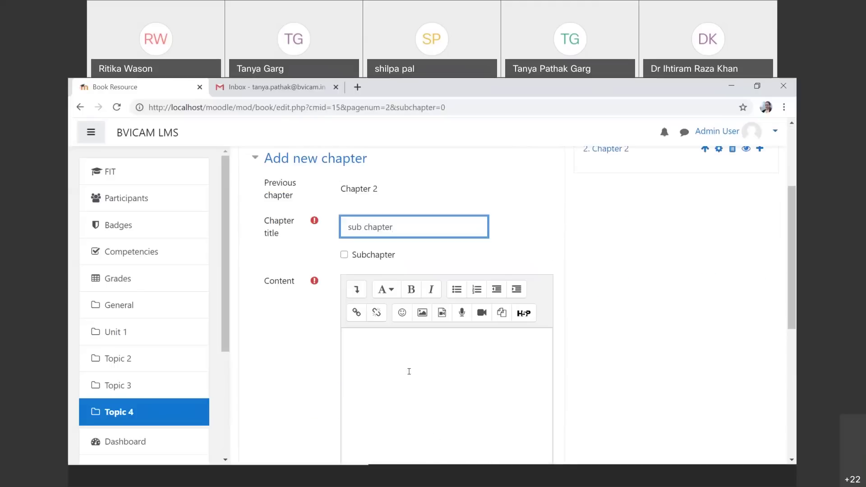
left_click(344, 256)
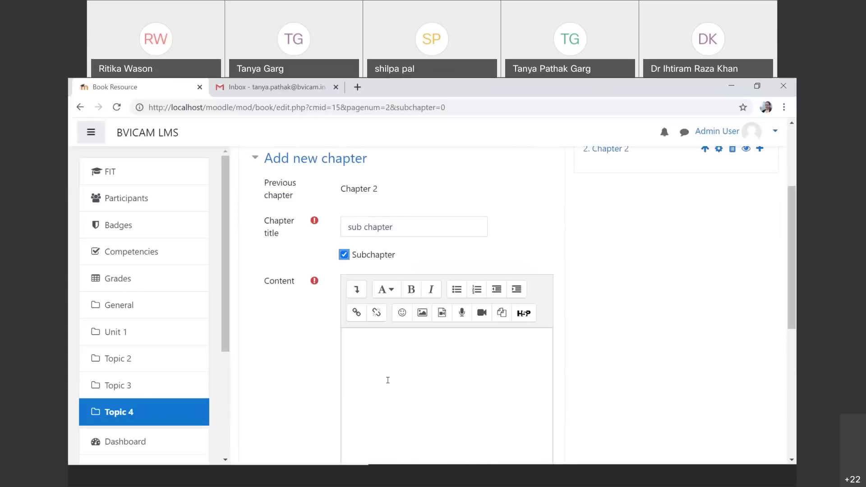
left_click(389, 382)
type("text")
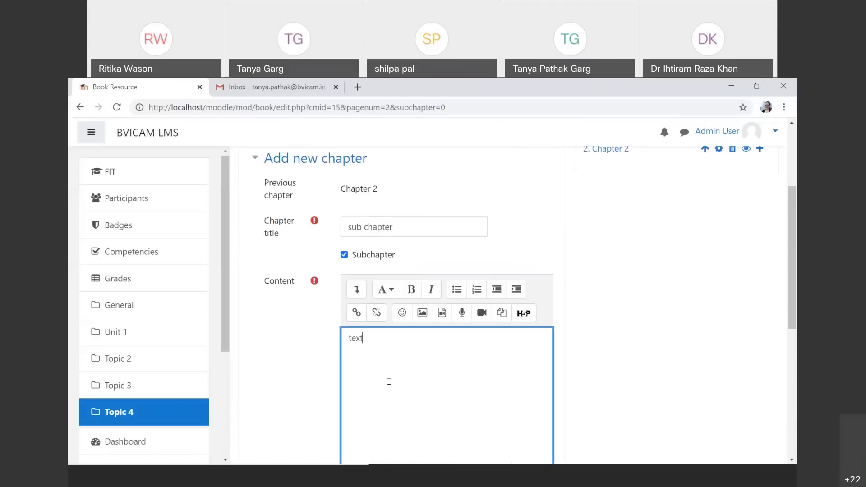
type(" 2.1")
scroll(389, 381, "down", 5)
left_click(392, 330)
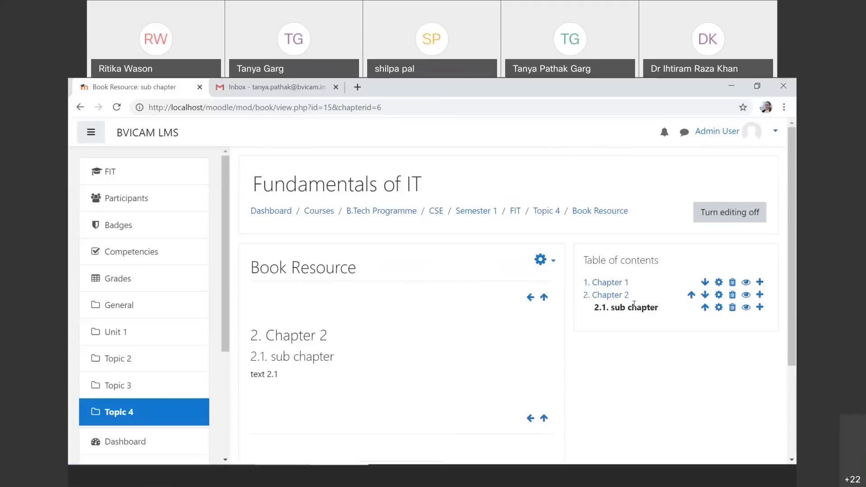
Return to the Fundamentals of IT course through CSE and Semester 1, turn editing off and show the Topic 4 resources.
left_click(435, 212)
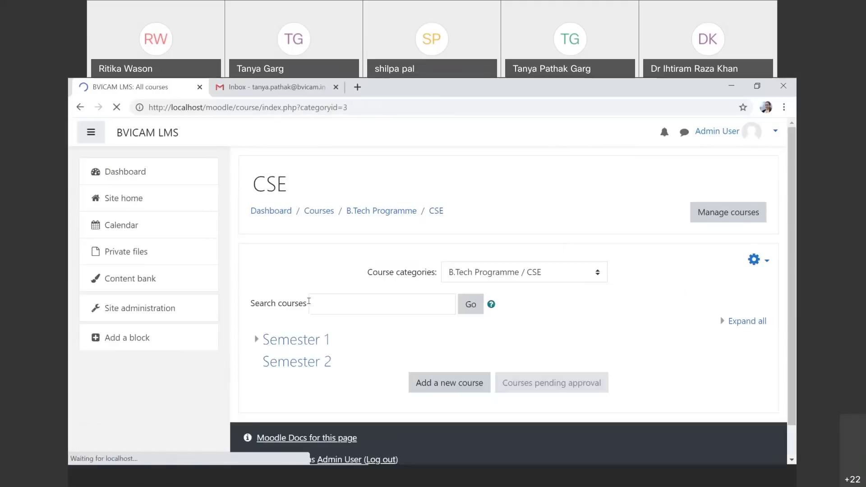
left_click(308, 339)
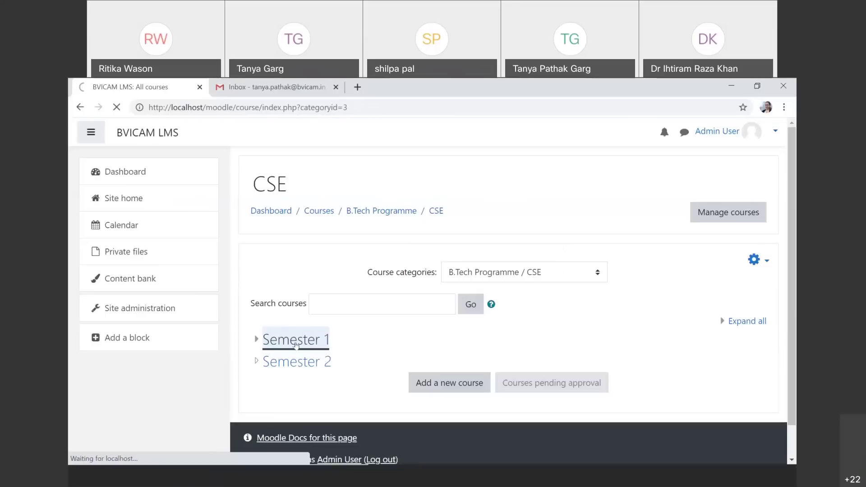
left_click(308, 335)
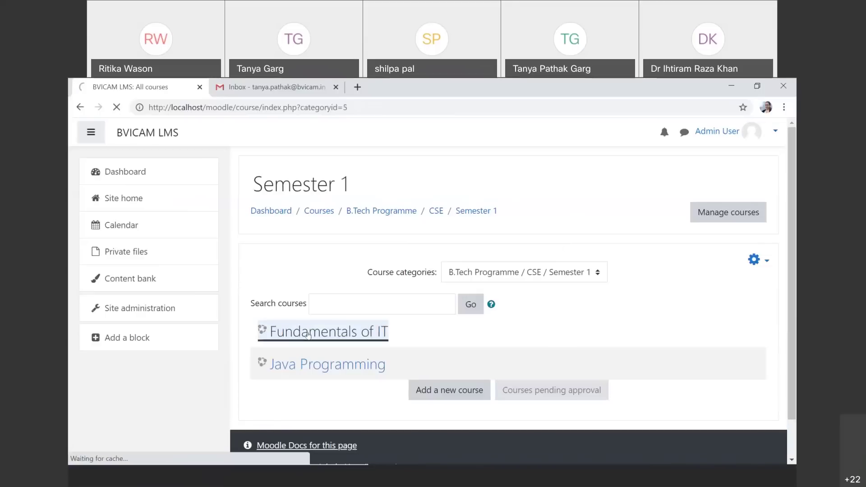
left_click(709, 214)
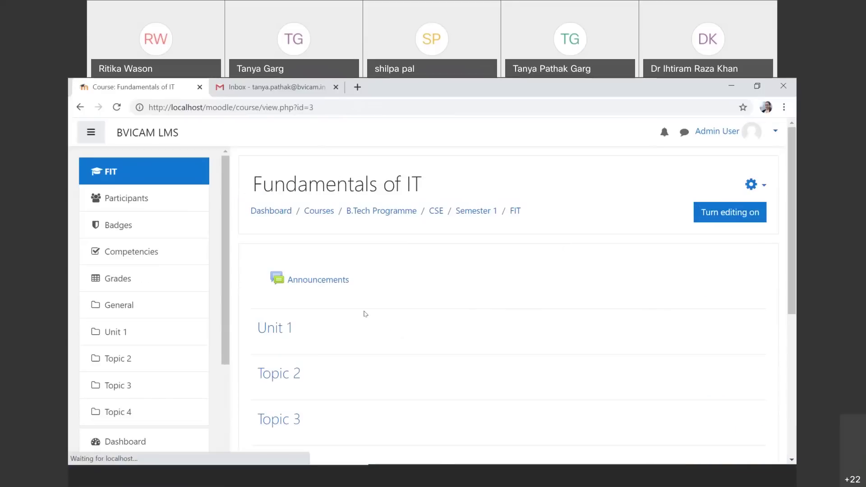
scroll(363, 314, "down", 5)
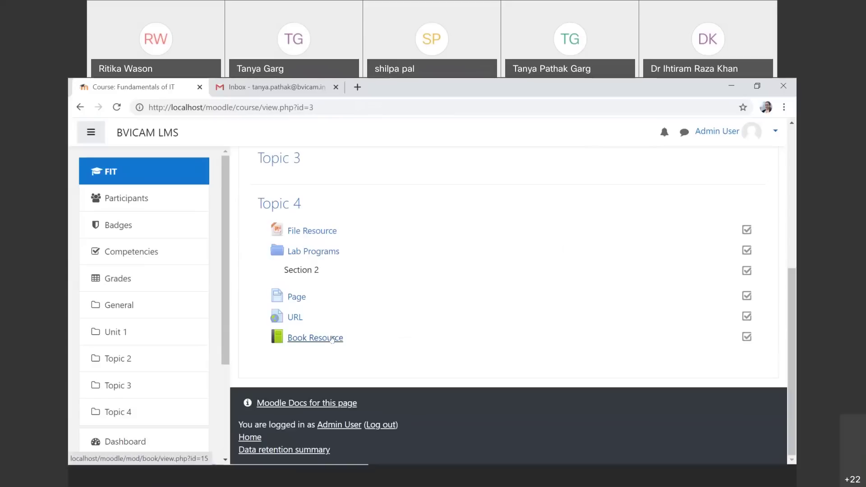